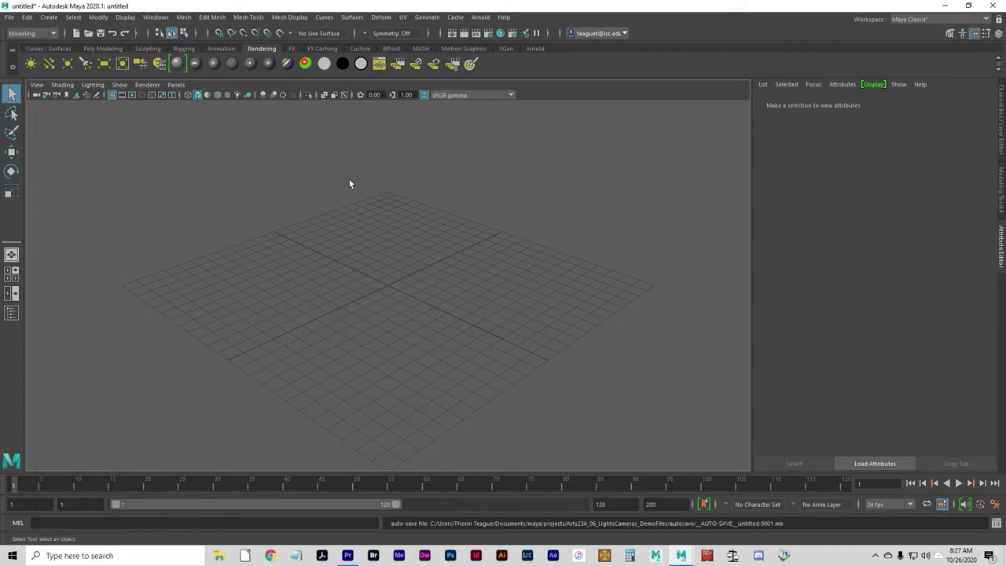
- Open the glow.ma scene without saving the current untitled scene
key("ctrl+o")
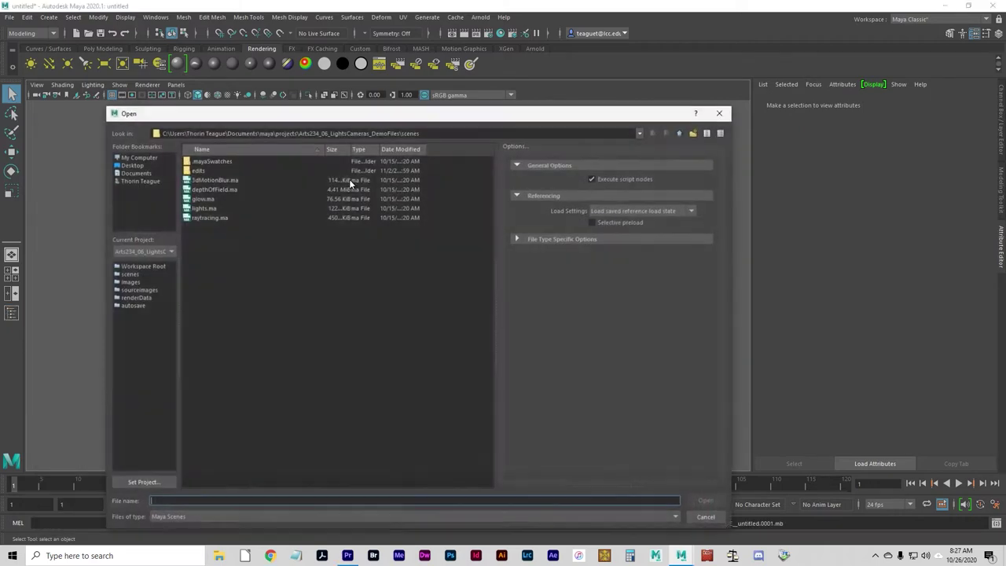
left_click(204, 199)
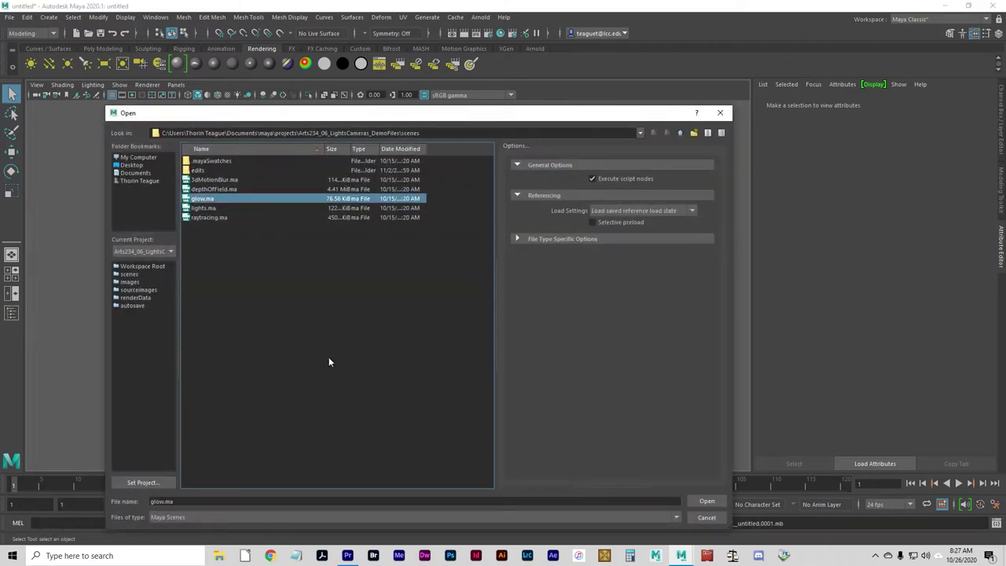
left_click(709, 504)
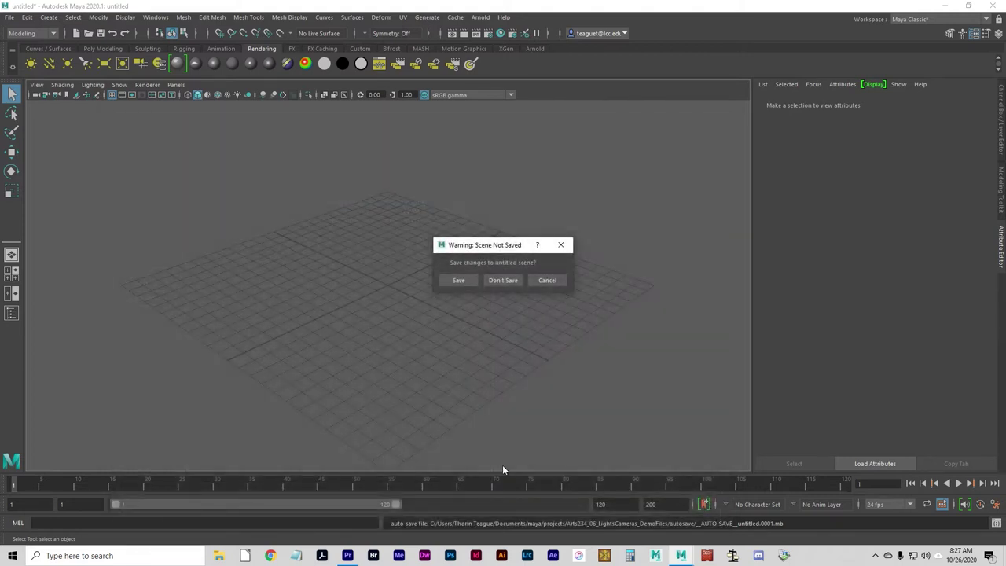
left_click(501, 281)
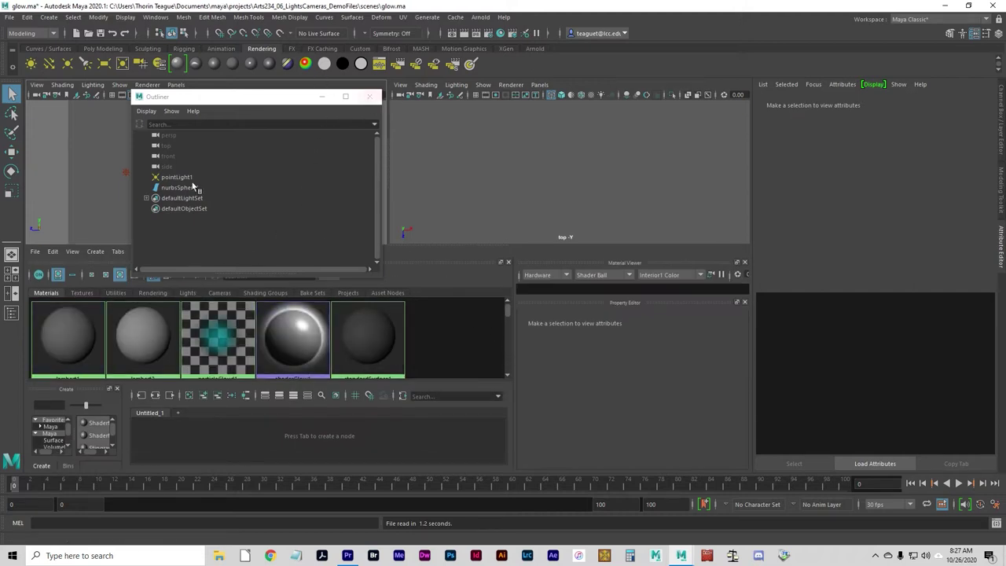
- Switch to a single perspective view, move the Outliner left, and select pointLight1
left_click(12, 255)
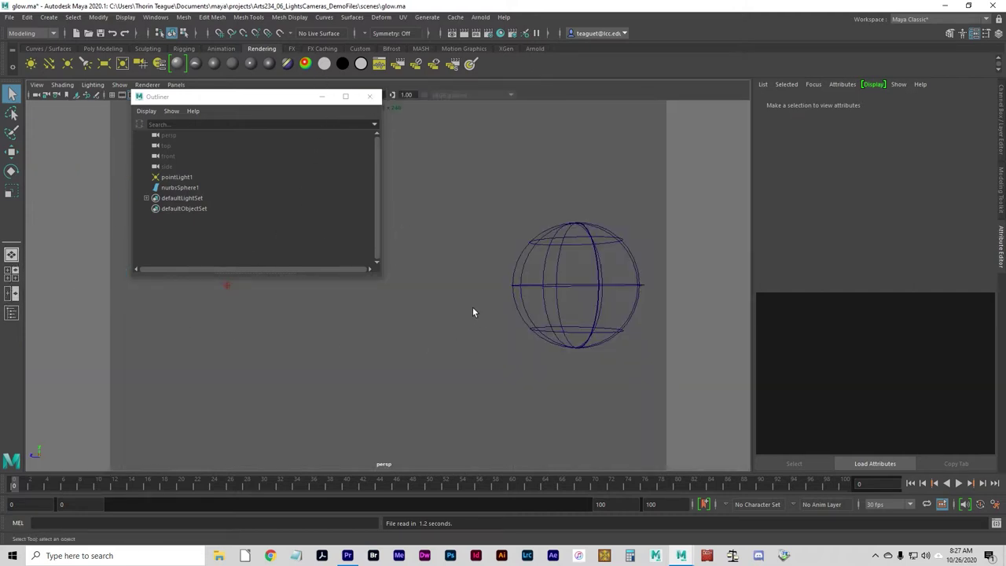
left_click(266, 100)
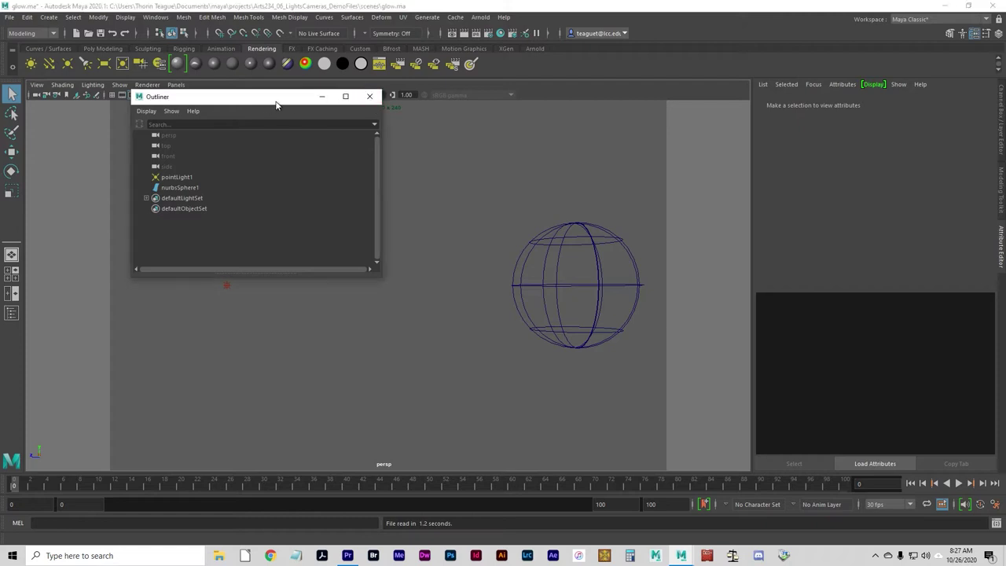
left_click_drag(275, 104, 181, 92)
left_click(79, 165)
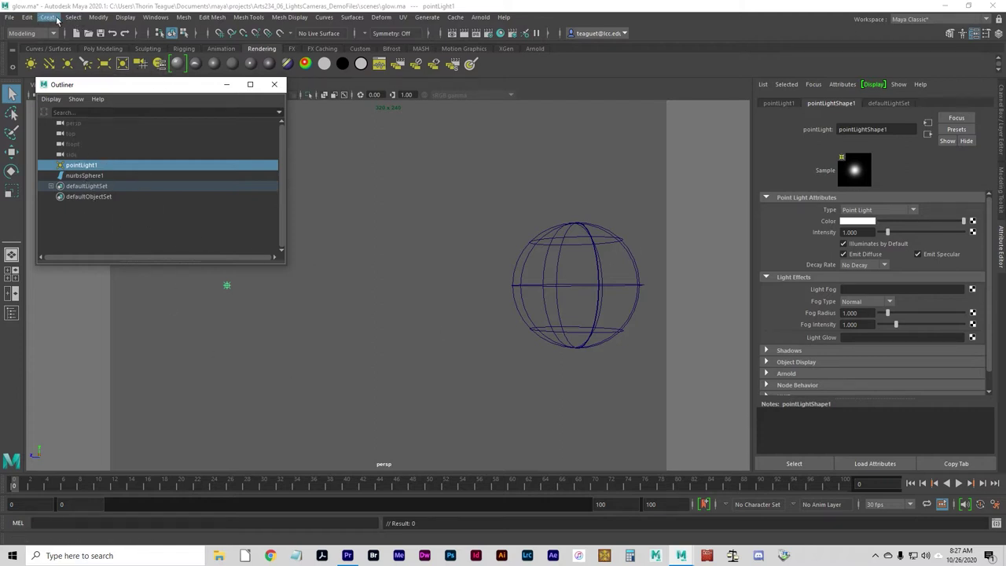
- Create a camera with an aim locator from the Cameras menu
left_click(51, 17)
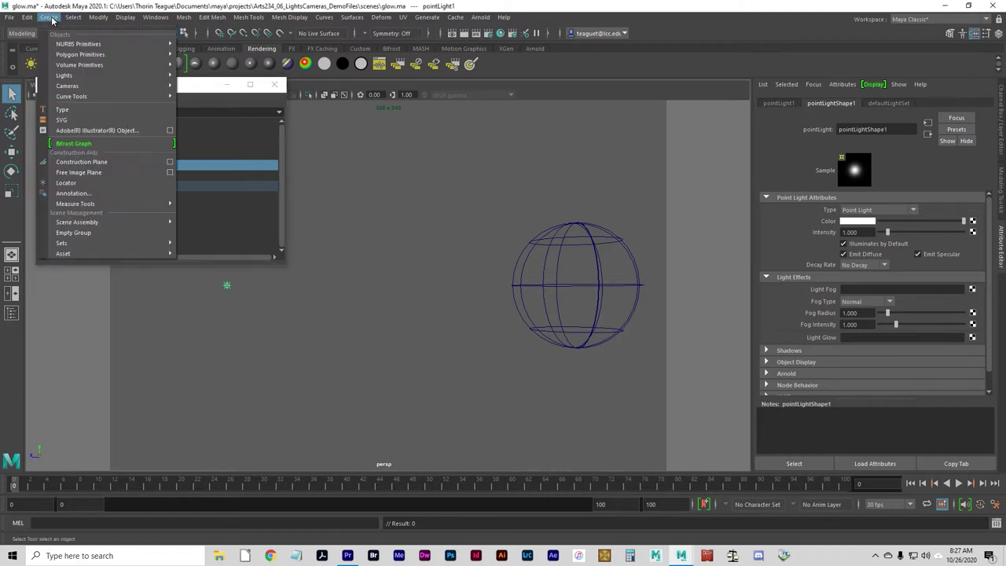
left_click(75, 85)
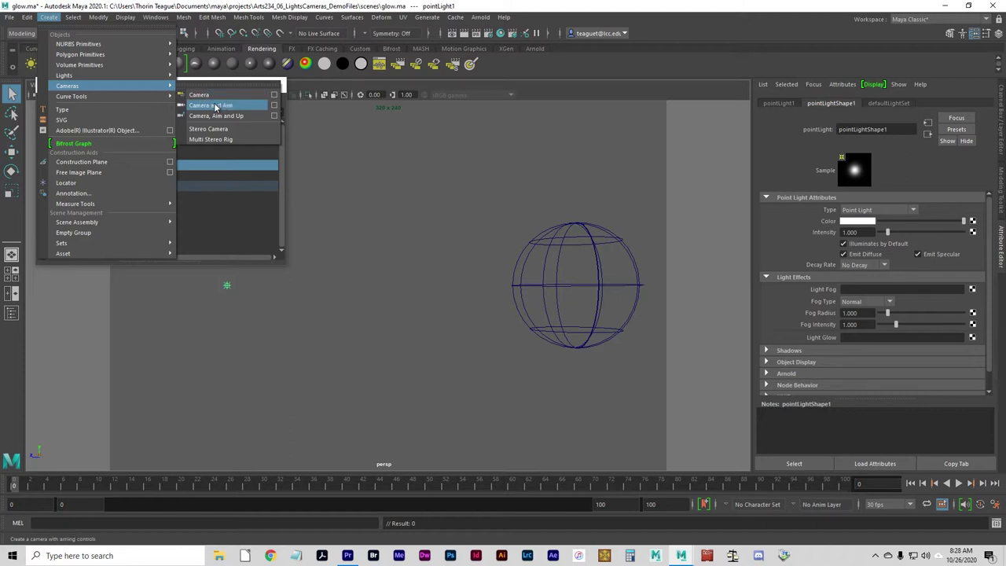
left_click(209, 105)
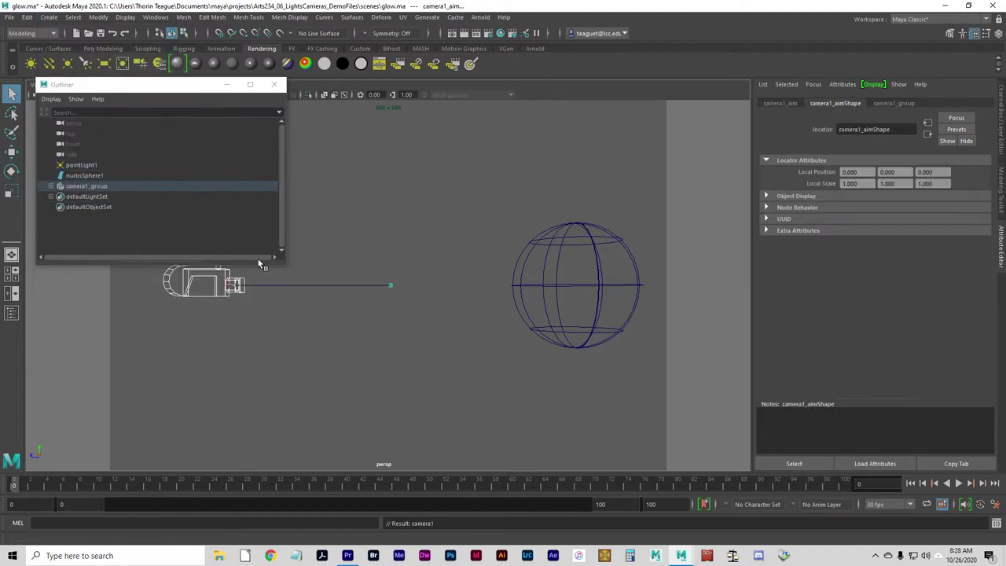
- Switch to the four-view layout and move the aim locator along X in front view
left_click(393, 292)
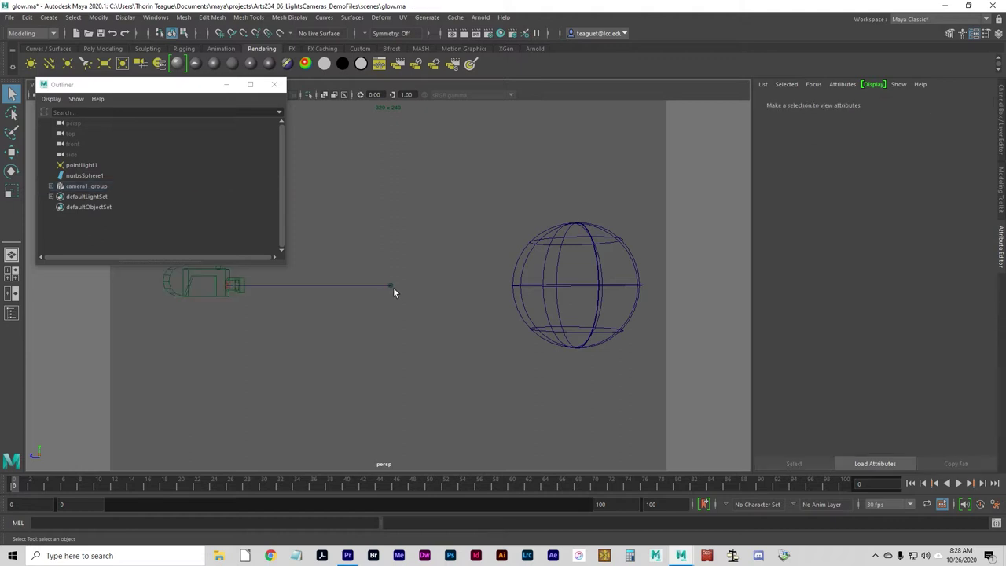
left_click(391, 285)
key("w")
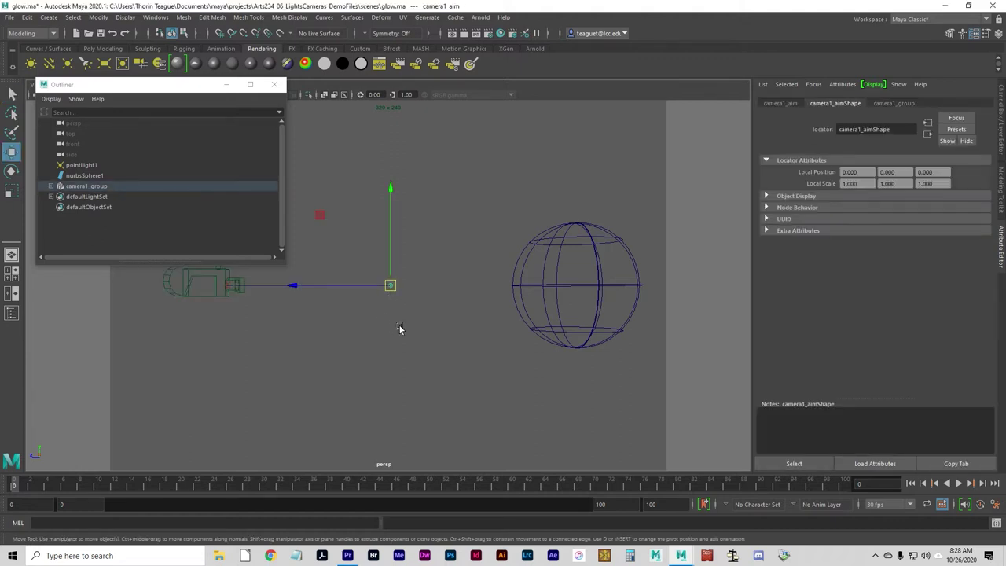
key("space")
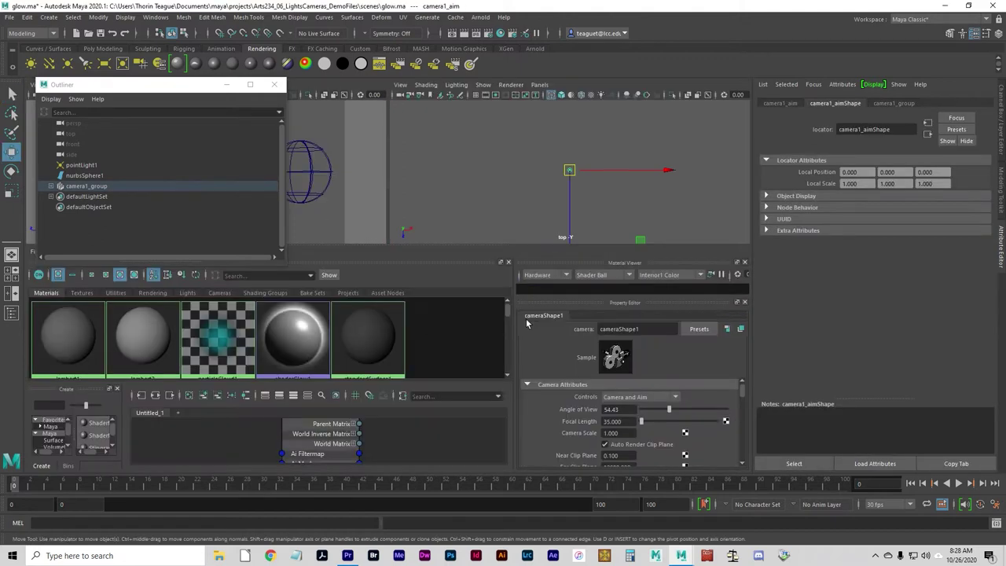
left_click(8, 281)
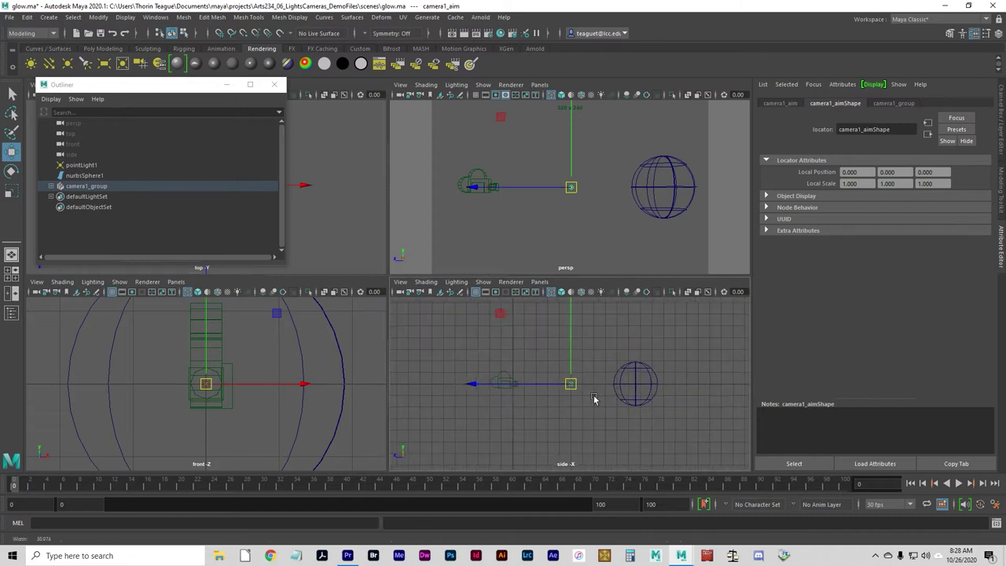
scroll(593, 399, "down", 2)
scroll(157, 404, "down", 5)
left_click(295, 383)
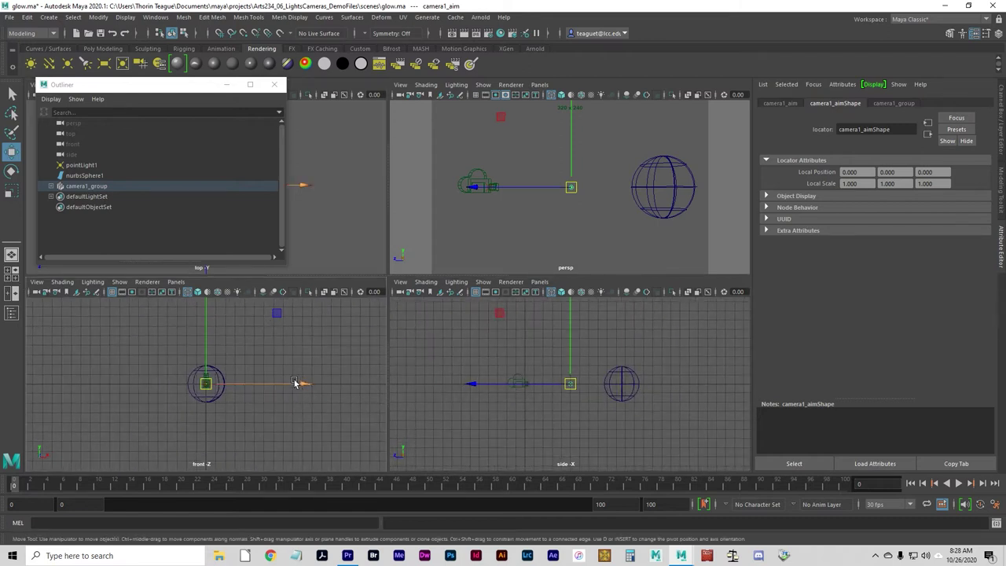
left_click_drag(295, 383, 318, 271)
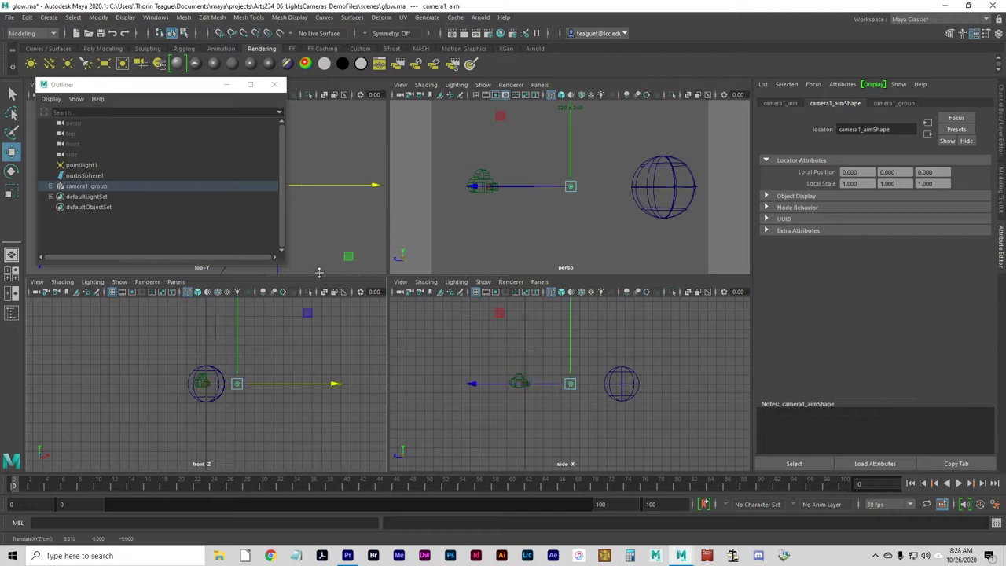
key("ctrl+z")
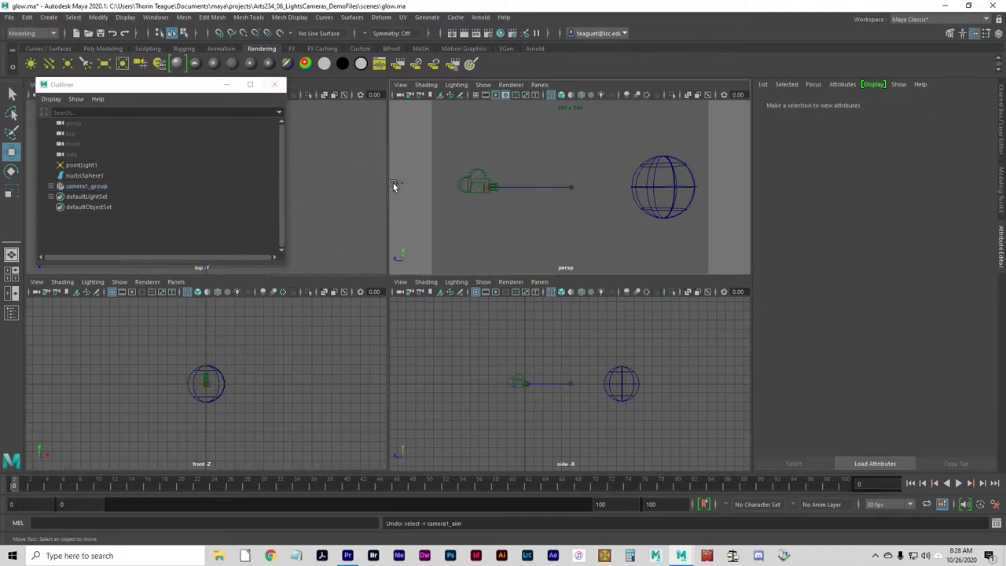
- Create a plain camera, camera2
left_click(51, 20)
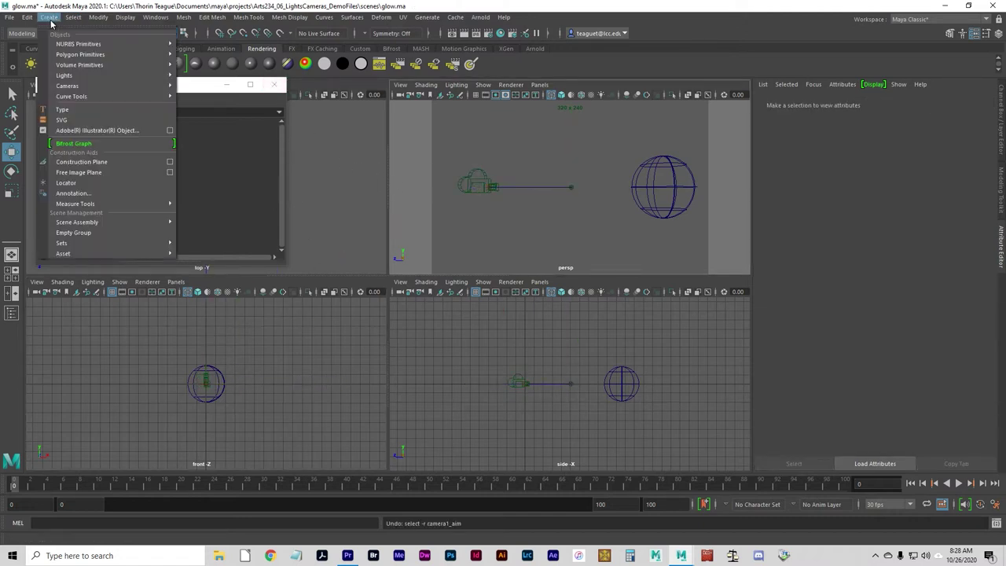
mouse_move(158, 75)
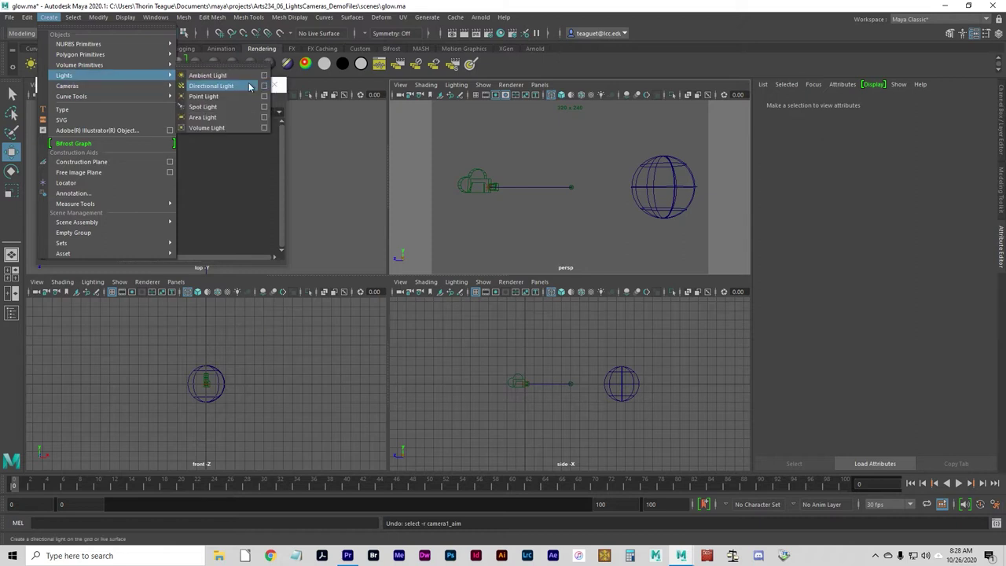
mouse_move(118, 85)
left_click(206, 88)
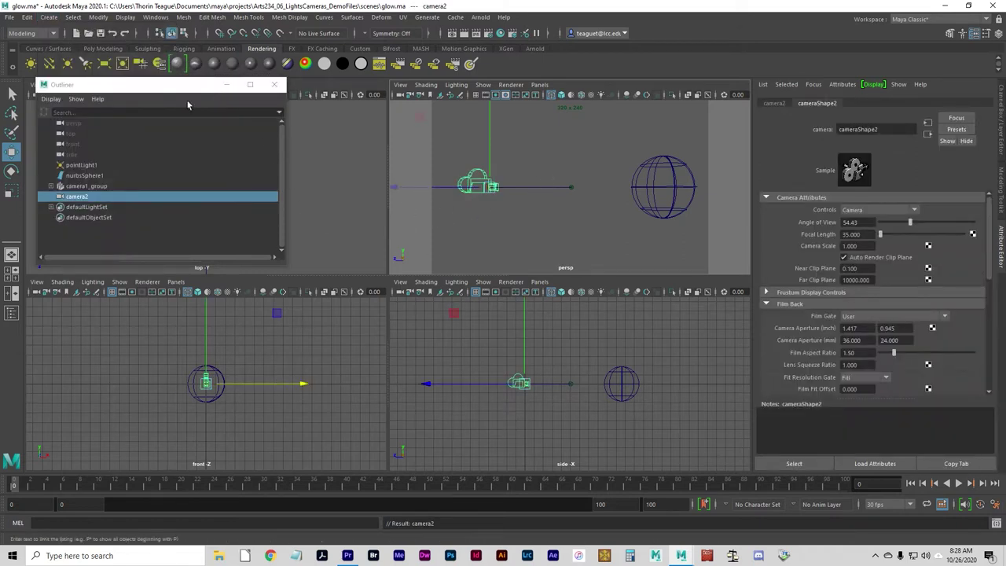
- Move the Outliner over the front view and shift camera2 right in the top view
left_click_drag(159, 88, 198, 316)
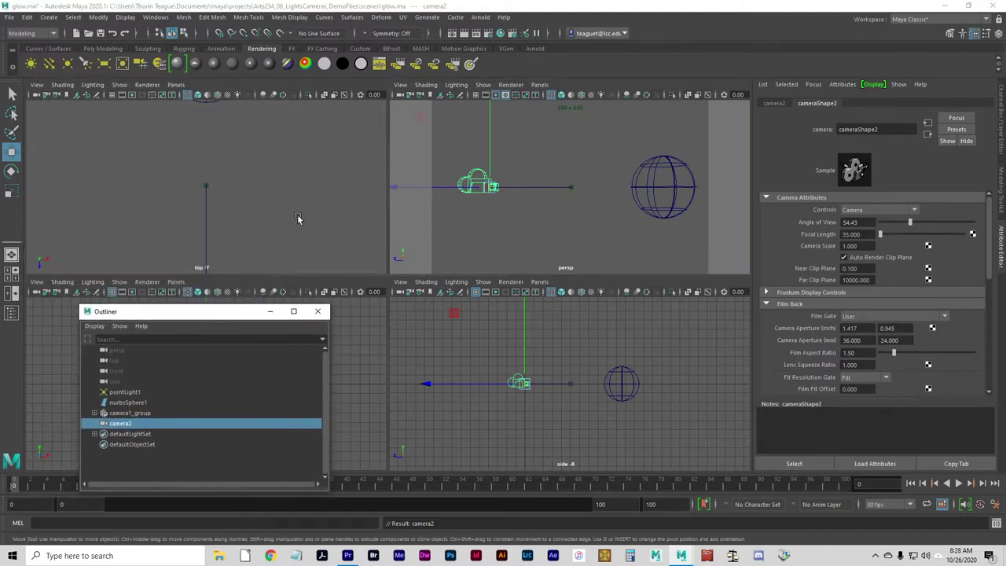
middle_click(259, 207)
scroll(263, 208, "down", 2)
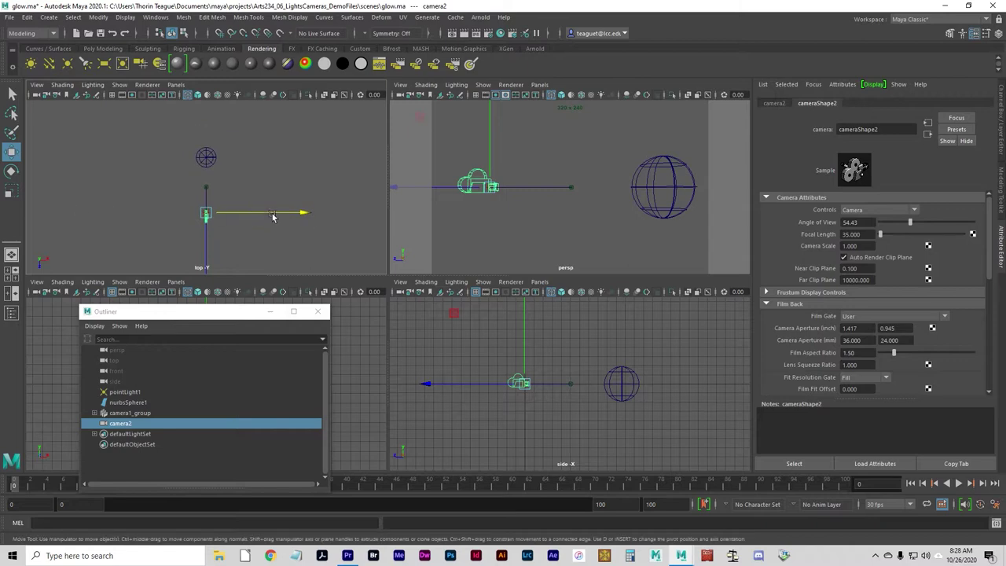
middle_click(432, 134)
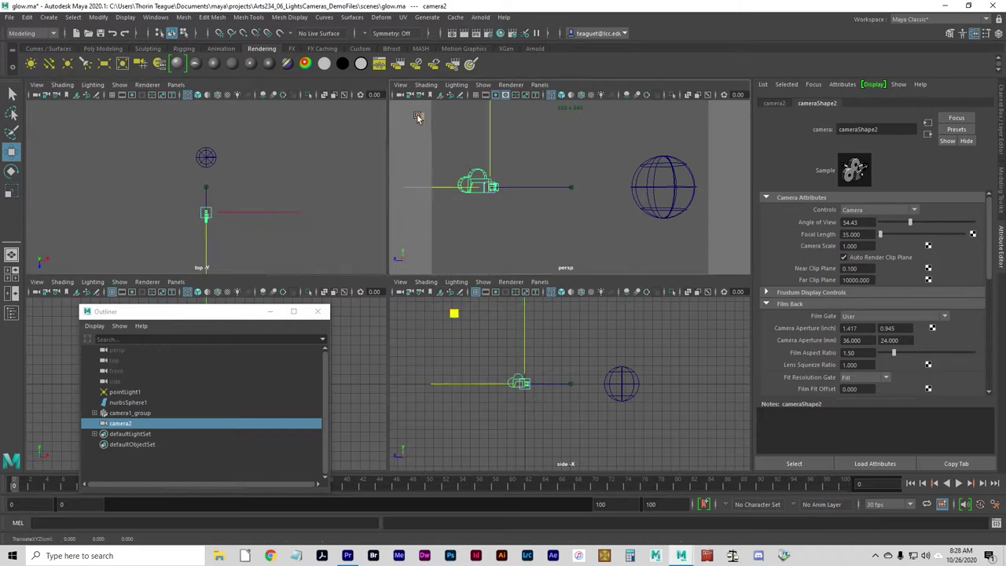
left_click(205, 217)
left_click(264, 241)
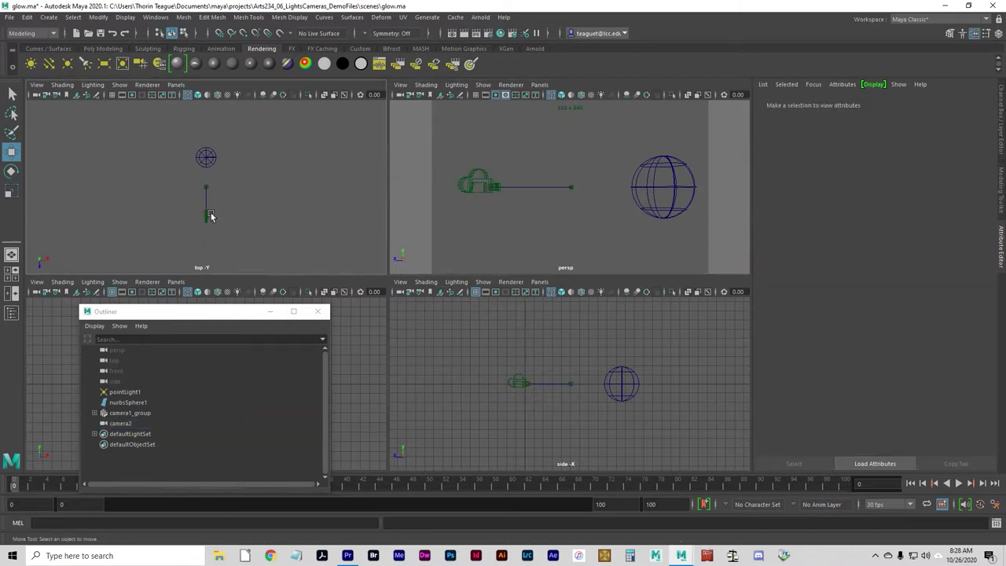
left_click(207, 217)
left_click_drag(207, 217, 264, 221)
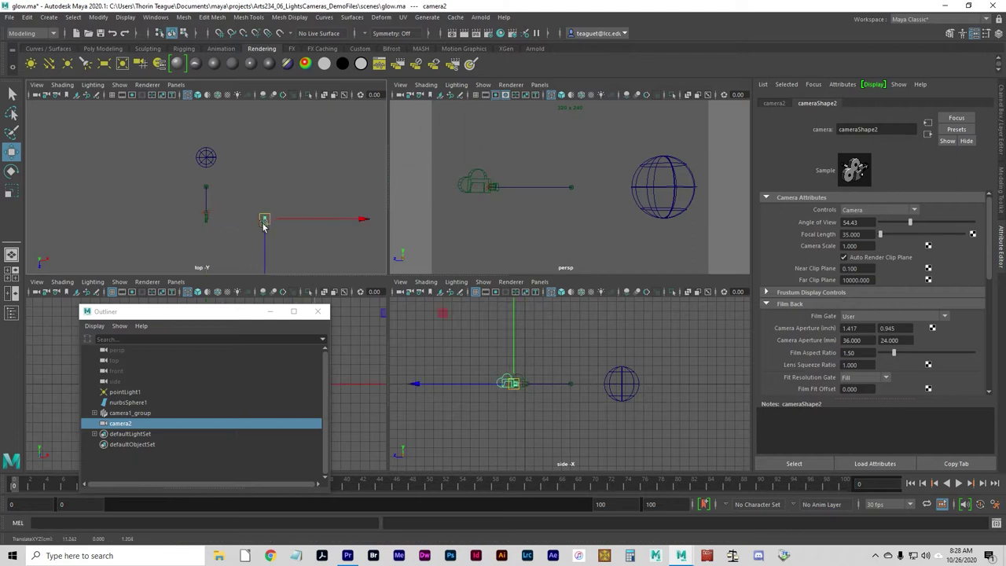
- Delete camera1_group from the Outliner
left_click(205, 228)
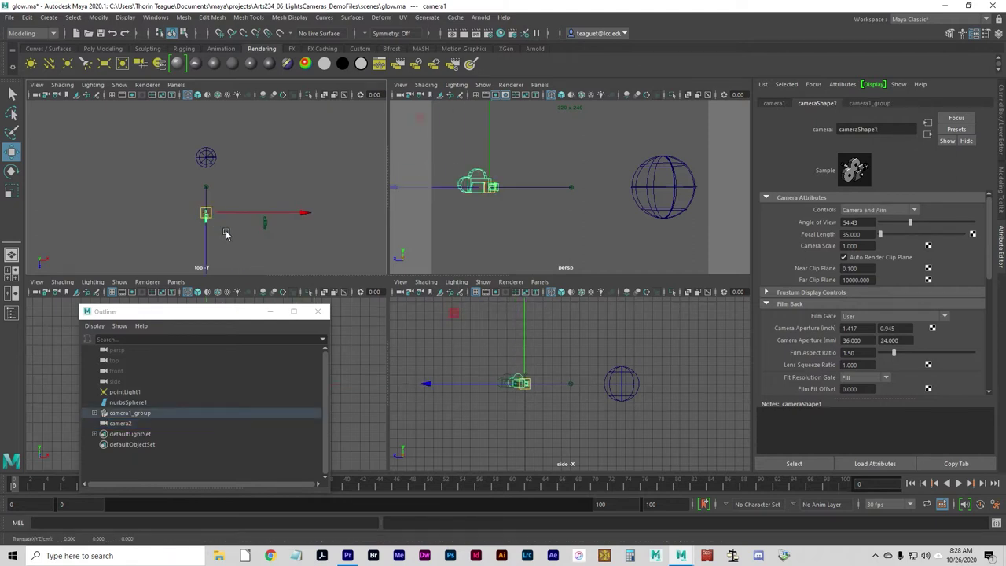
left_click(135, 423)
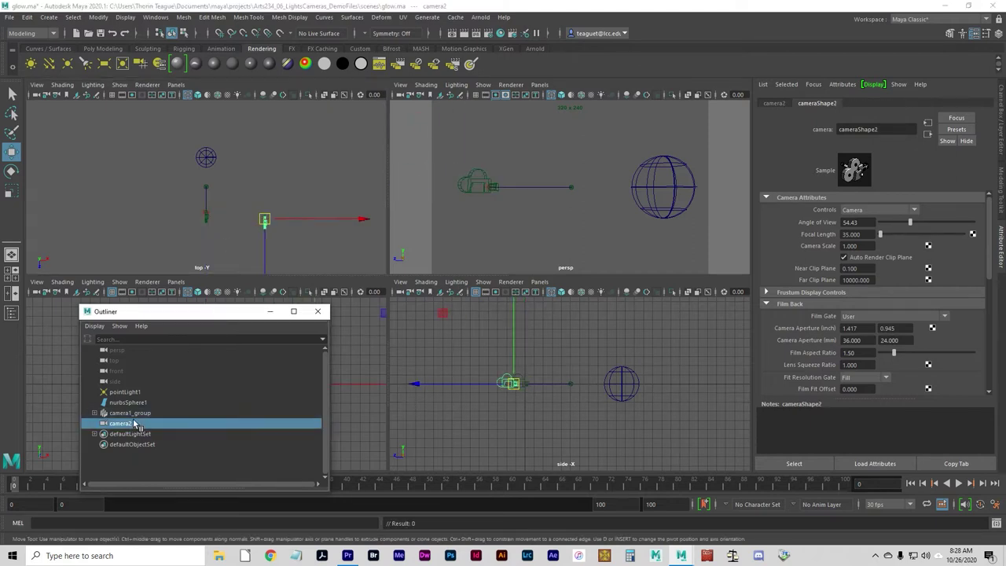
left_click(138, 414)
key("Delete")
- Rotate camera2 about 42 degrees
left_click(235, 412)
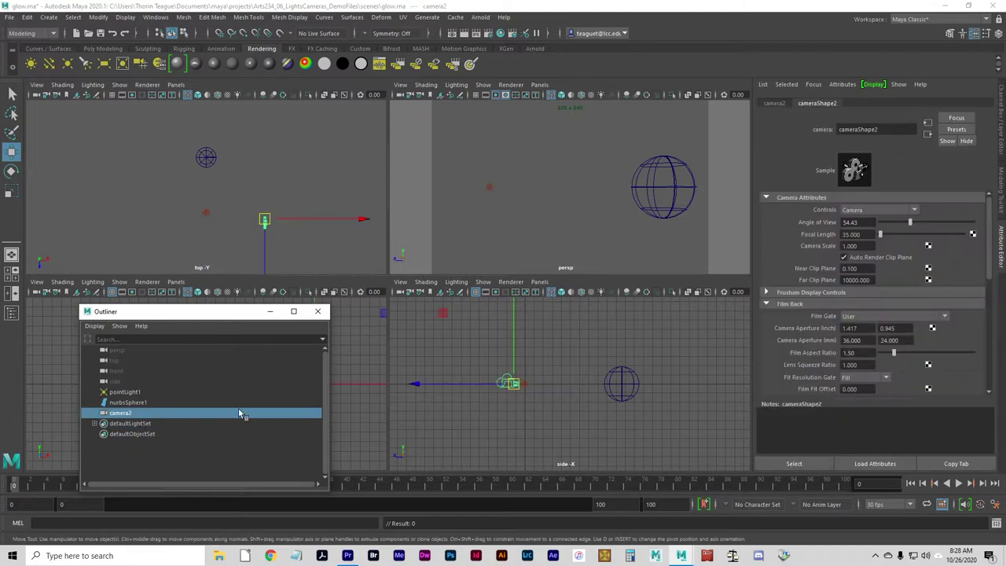
key("e")
left_click_drag(330, 155, 245, 130)
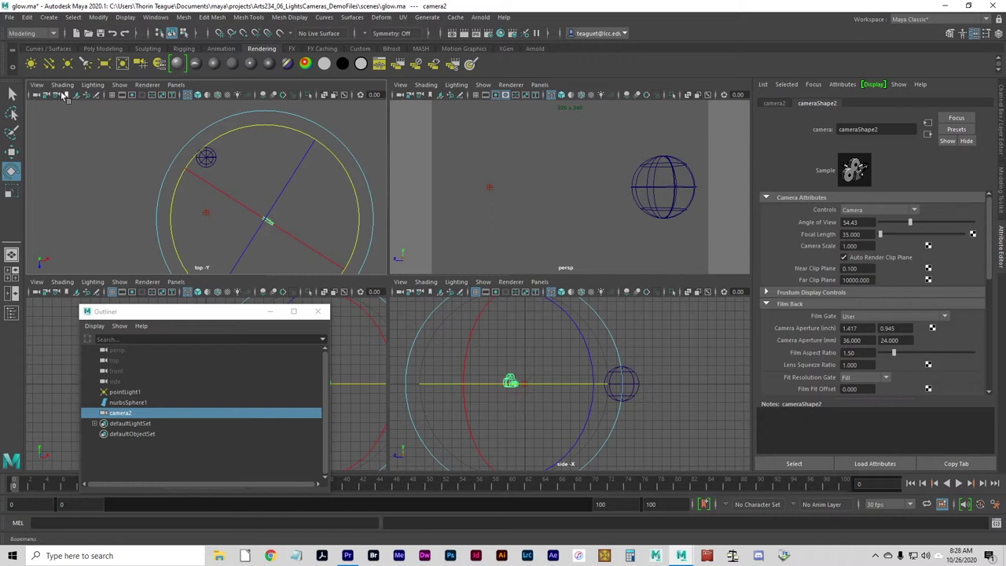
- Make the top-left viewport look through camera2, then deselect everything
left_click(176, 84)
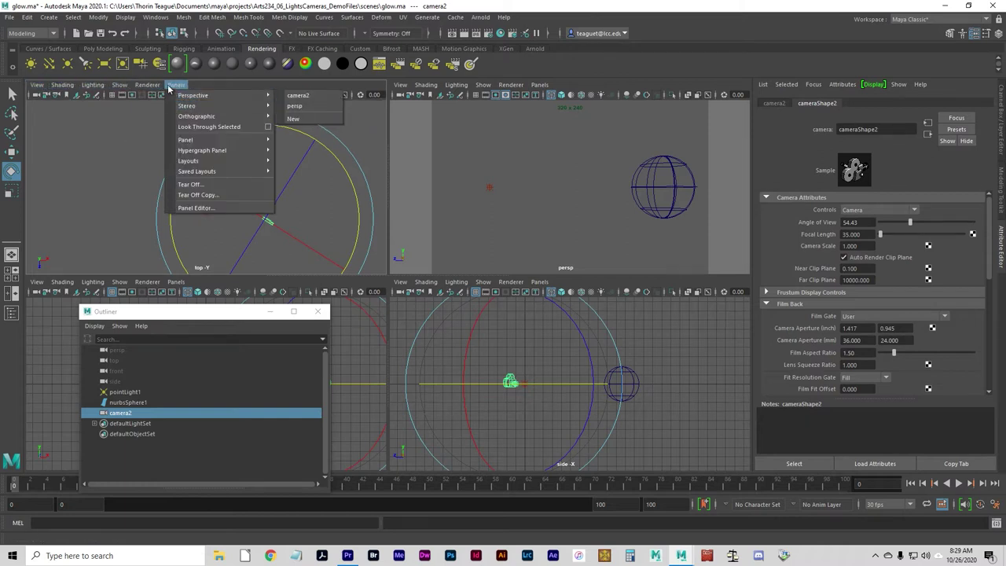
left_click(180, 85)
mouse_move(183, 94)
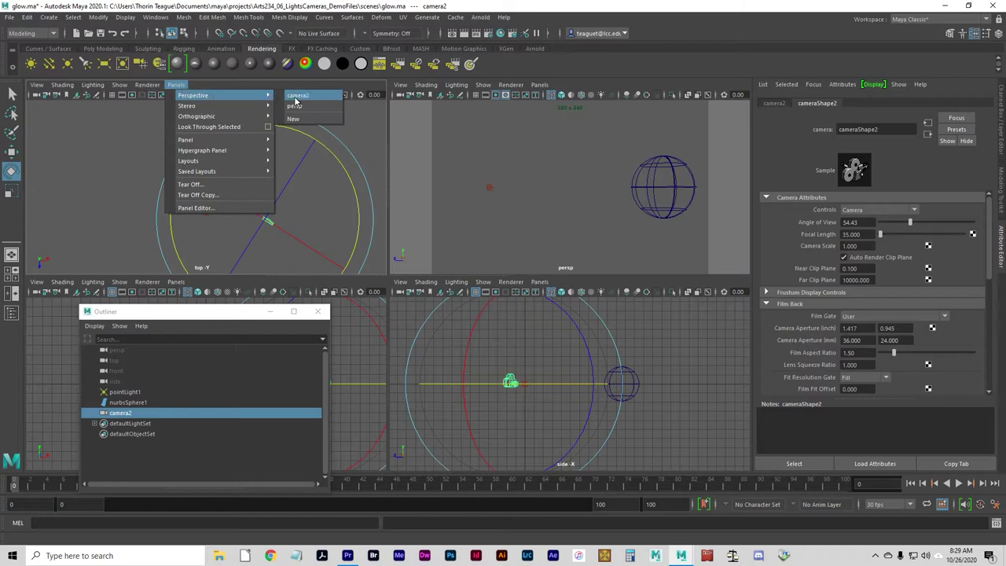
left_click(296, 98)
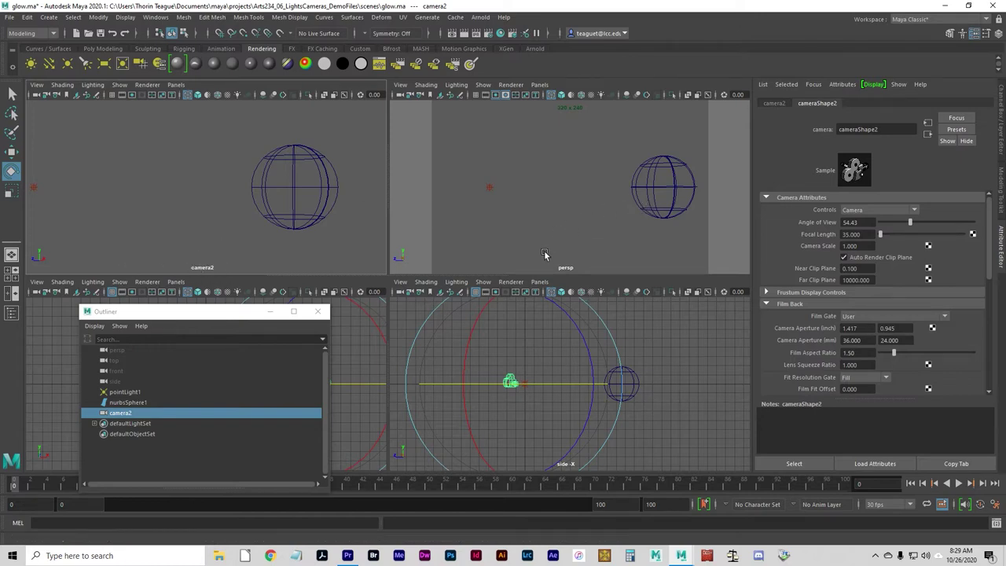
left_click(559, 202)
mouse_move(577, 213)
left_mouse_down("alt")
mouse_move(591, 217)
mouse_move(549, 232)
mouse_move(571, 217)
left_mouse_up("alt")
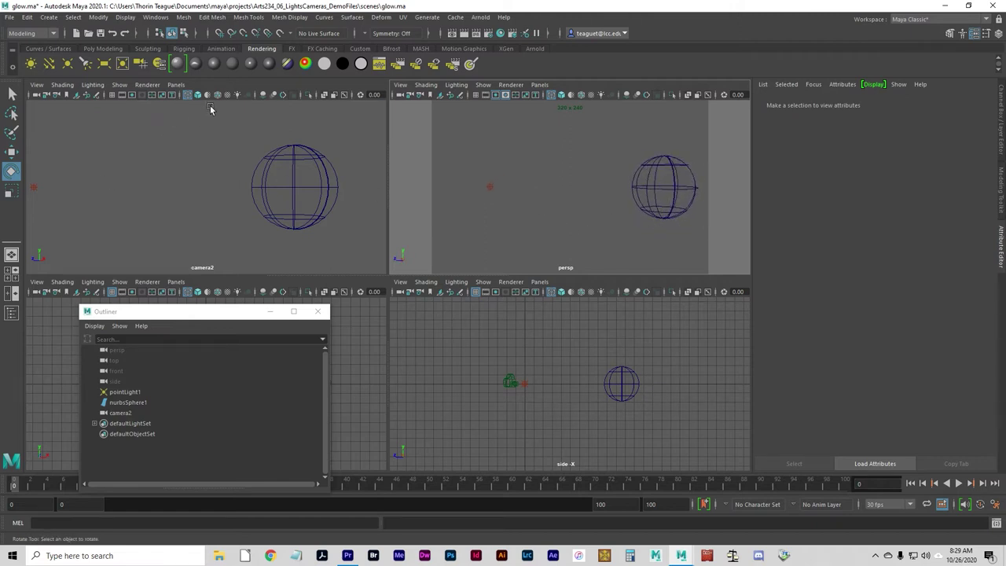
- Smooth-shade the camera2 view using all scene lights, then select pointLight1
key("5")
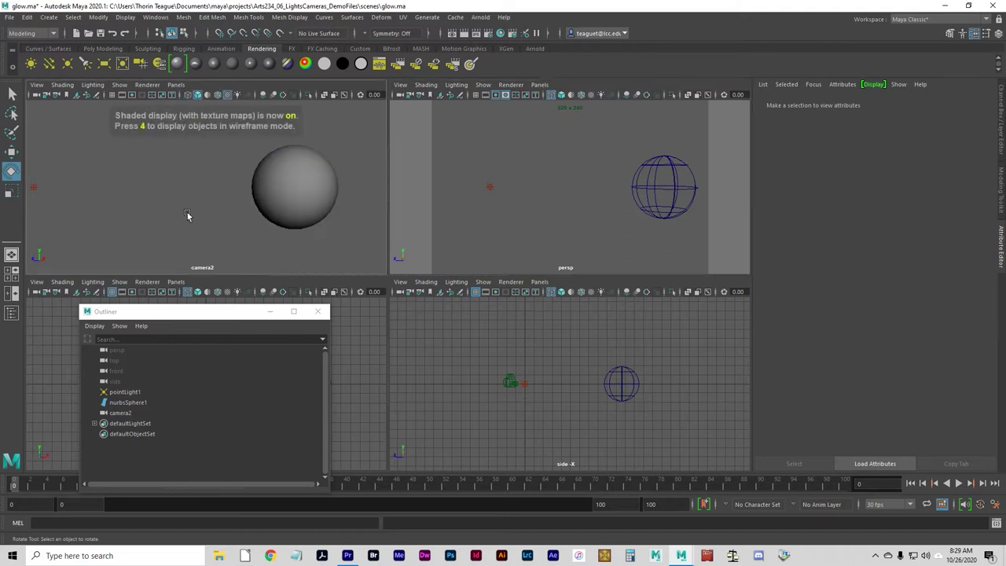
left_click(249, 95)
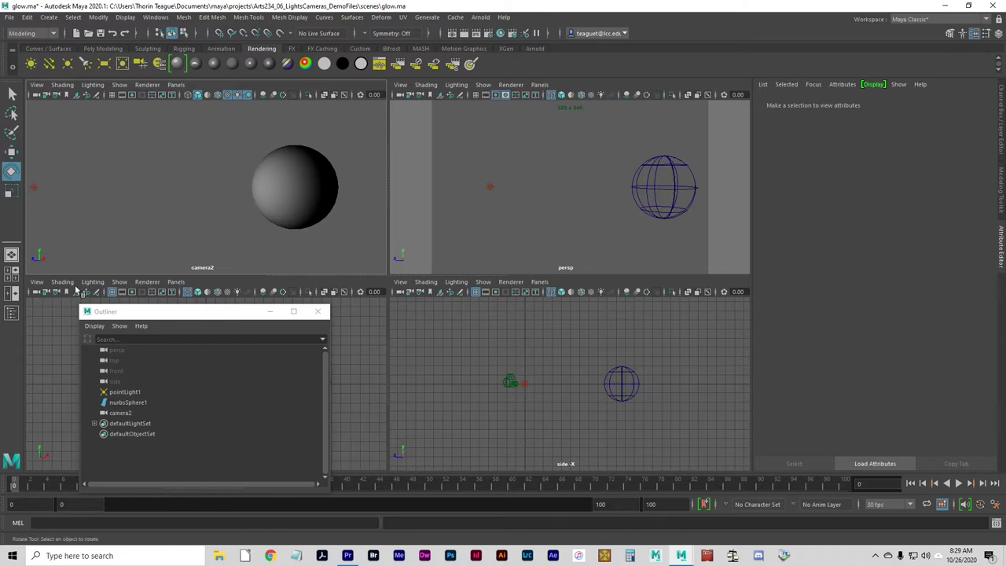
left_click(125, 391)
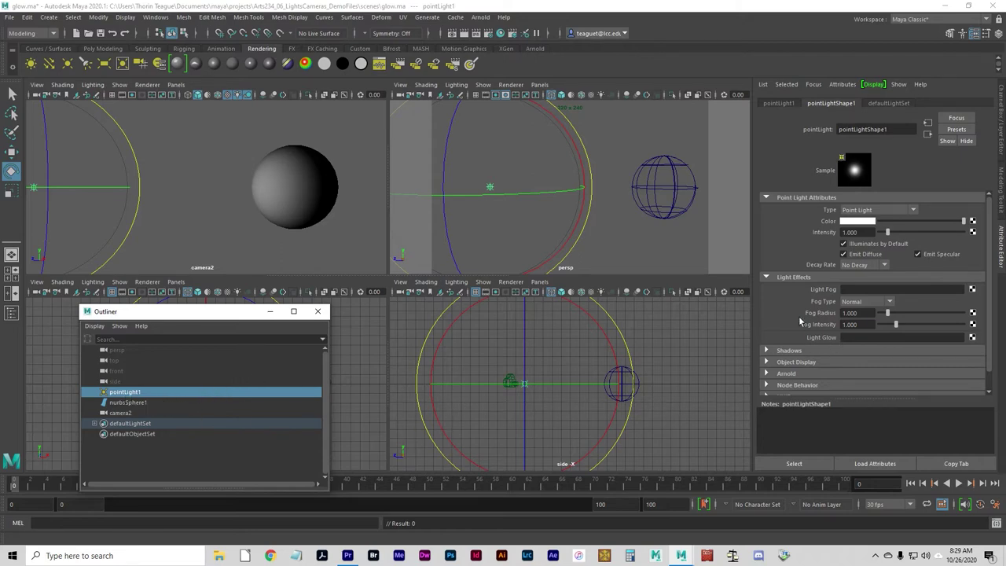
- Add an opticalFX1 Light Glow to pointLight1 and preview it in an IPR render
left_click(767, 277)
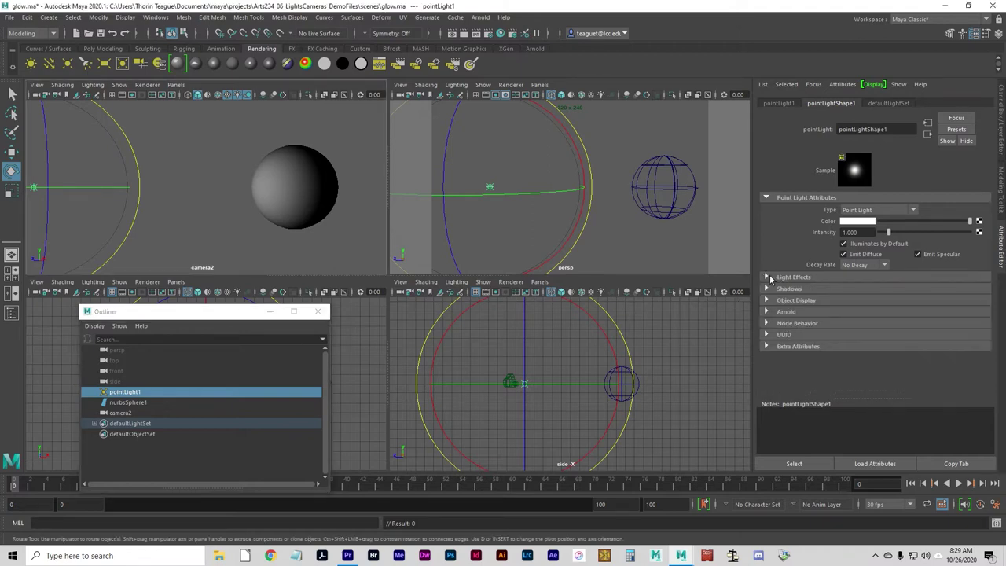
left_click(766, 278)
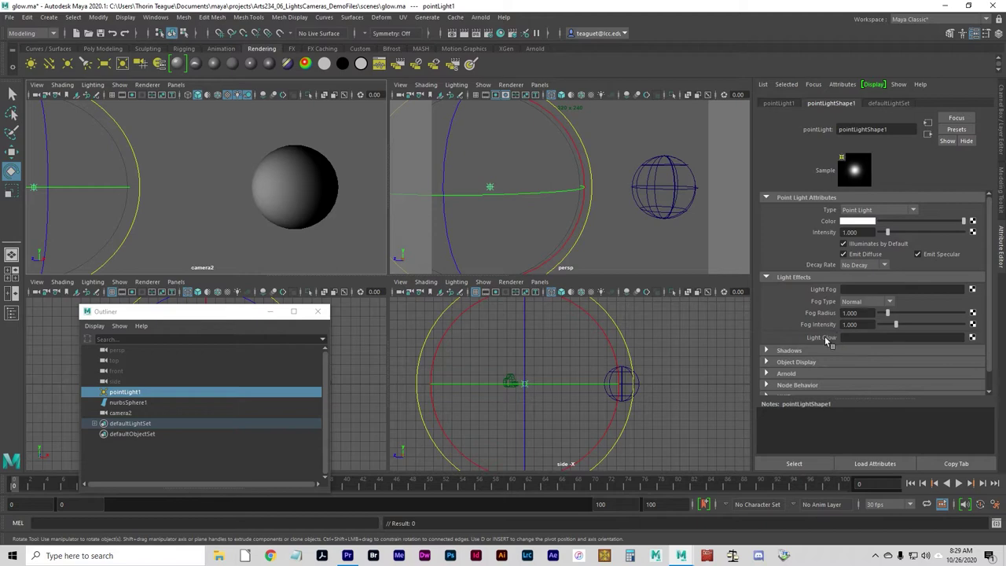
left_click(971, 337)
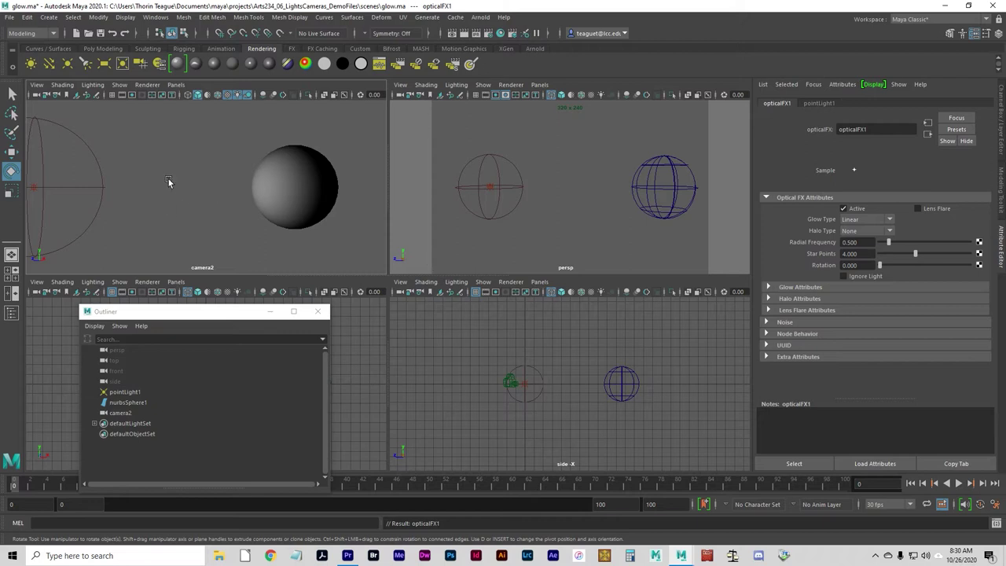
left_click(476, 33)
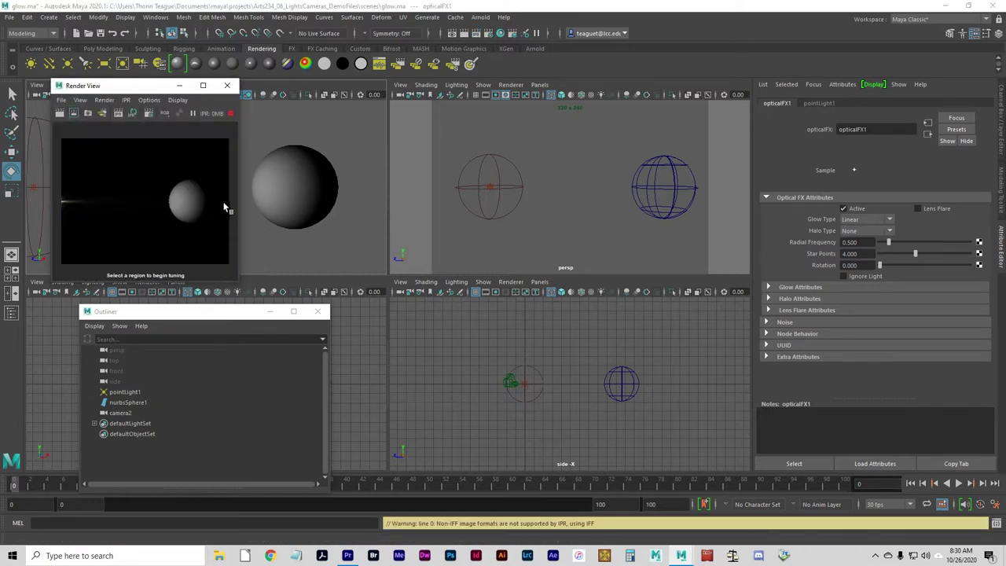
left_click(227, 85)
- Tumble, track, dolly and rotate camera2 to frame both spheres, then launch an IPR render
left_click(185, 204)
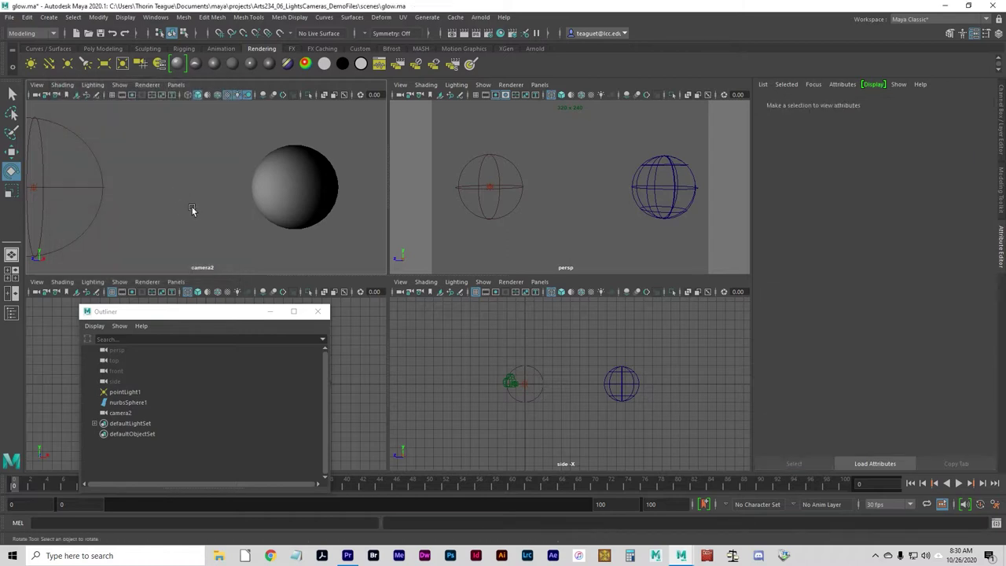
left_click_drag(194, 211, 188, 210, "alt")
middle_click_drag(185, 211, 195, 210, "alt")
mouse_move(196, 211)
right_mouse_down("alt")
mouse_move(234, 201)
mouse_move(181, 205)
mouse_move(196, 213)
right_mouse_up("alt")
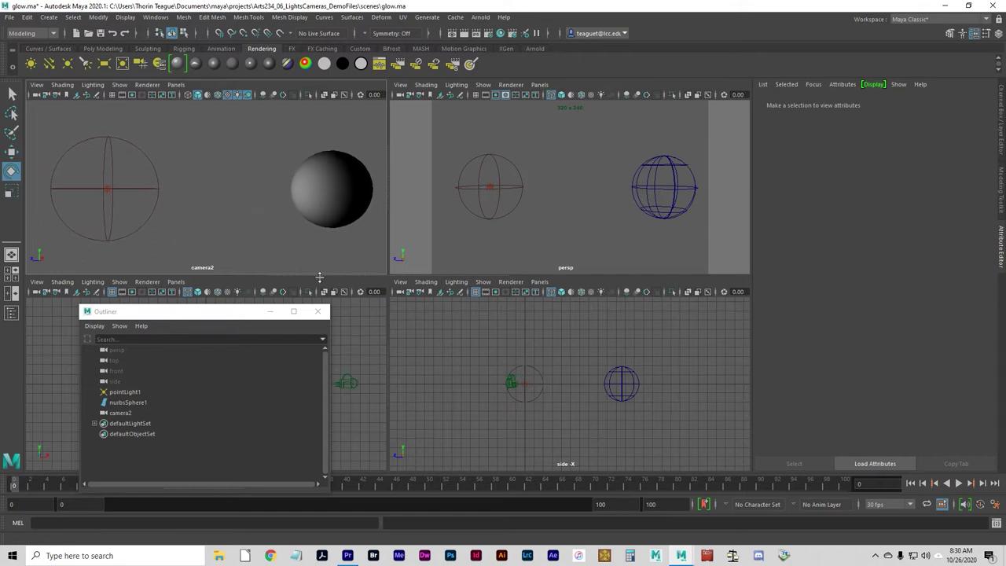
left_click(510, 381)
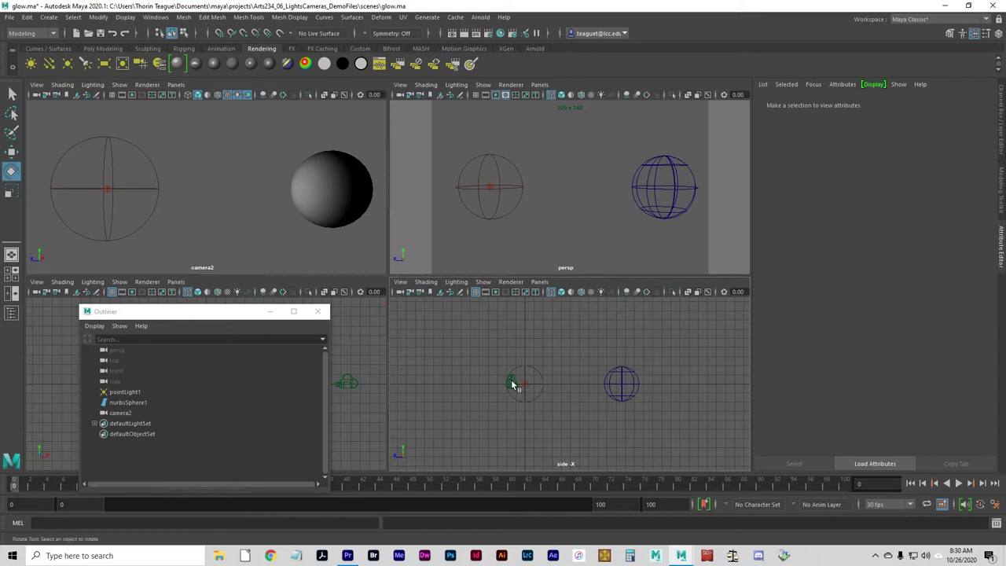
scroll(235, 226, "down", 2)
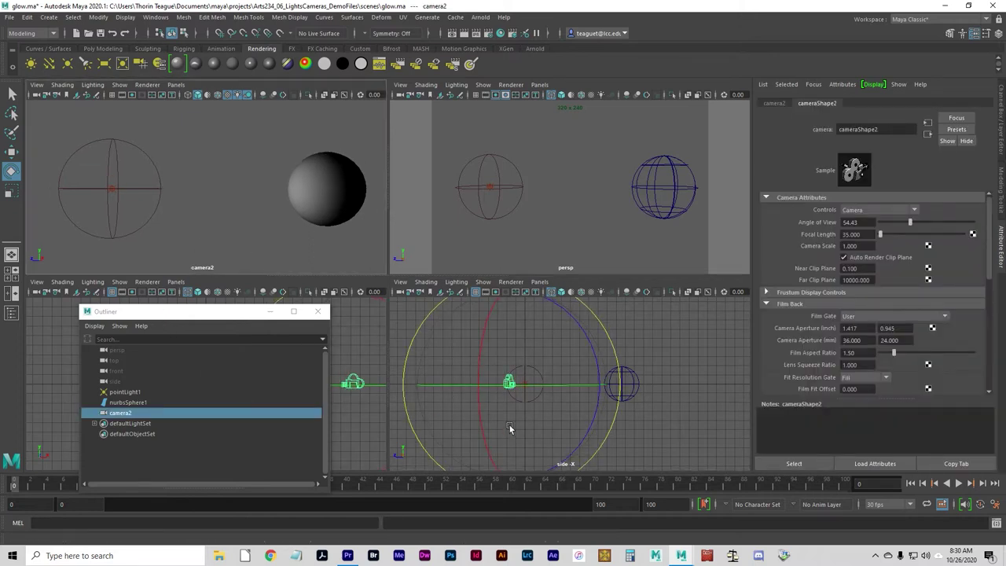
left_click_drag(236, 227, 223, 227, "alt")
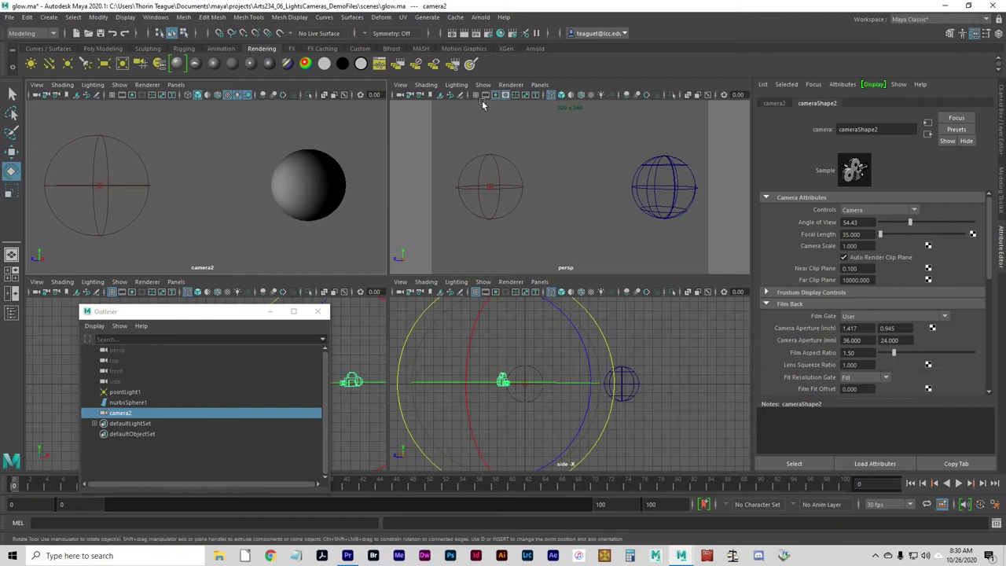
left_click(476, 32)
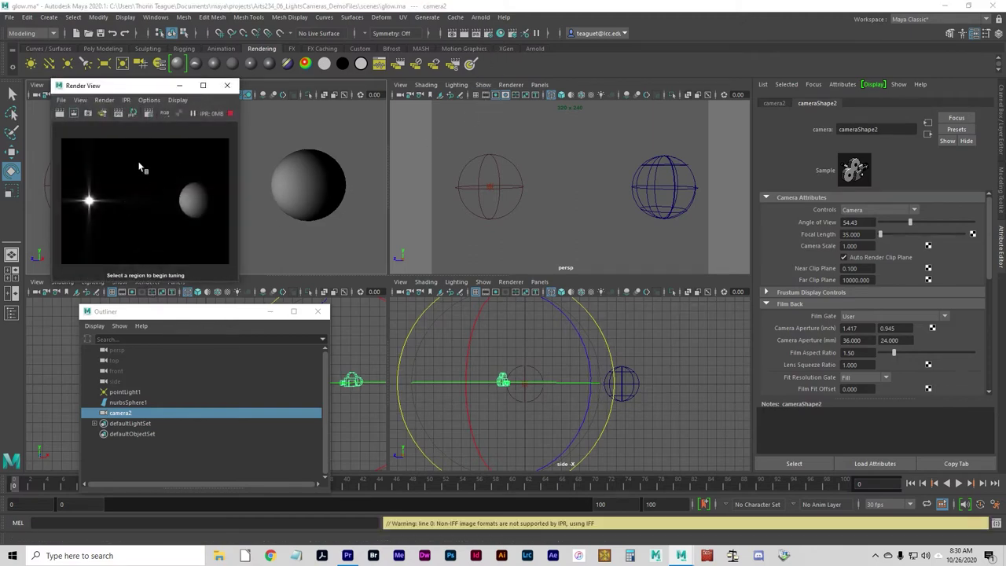
- Mark an IPR tuning region in the Render View and reselect pointLight1
left_click_drag(149, 160, 53, 257)
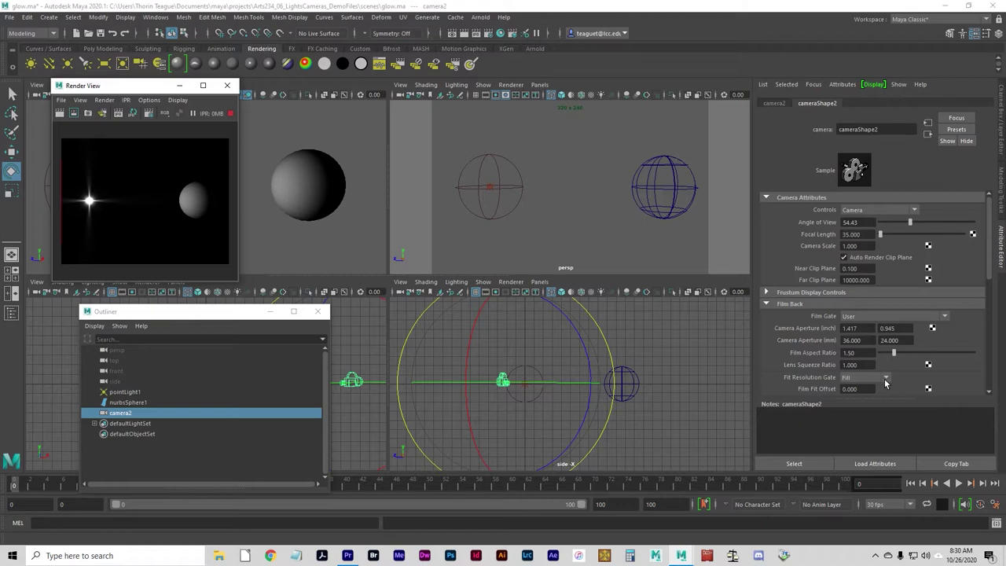
left_click(130, 393)
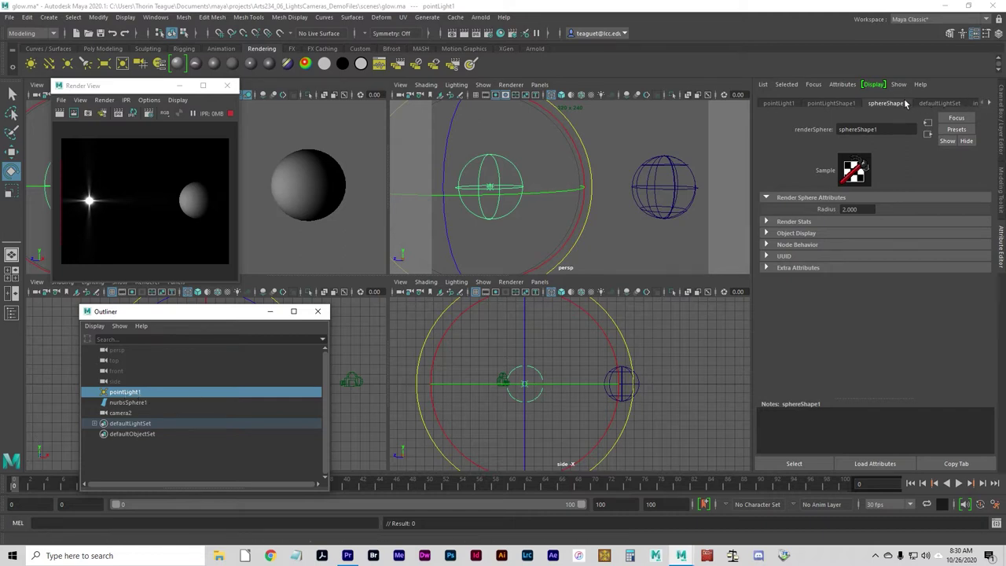
- In opticalFX1, try Exponential and Ball glow types before settling on Lens Flare
left_click(988, 104)
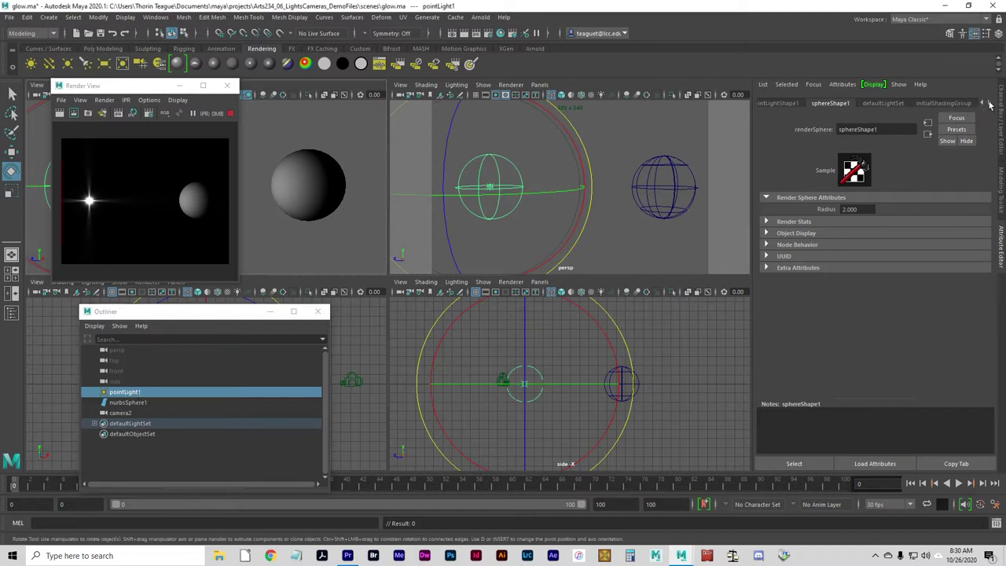
left_click(988, 104)
left_click(988, 104)
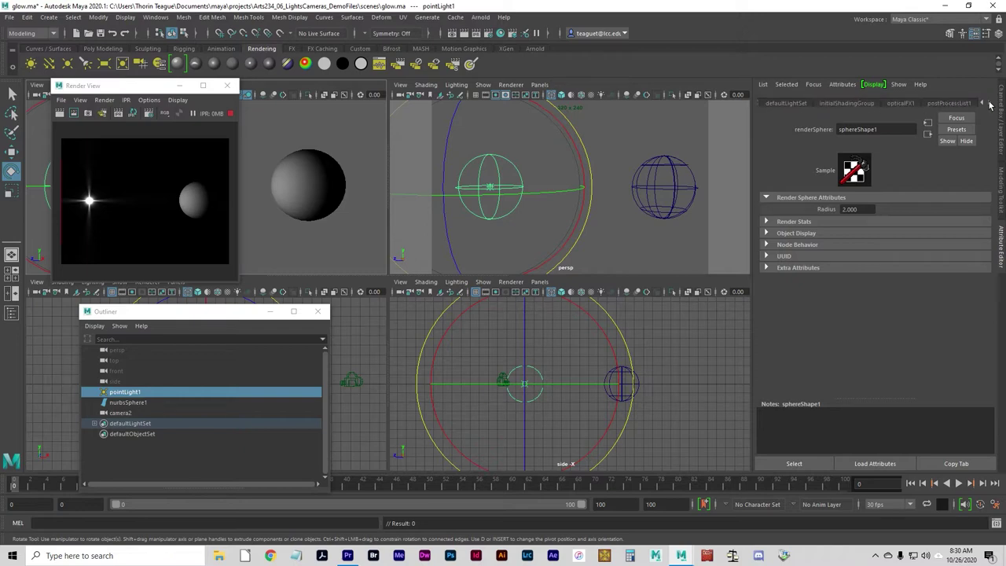
left_click(903, 104)
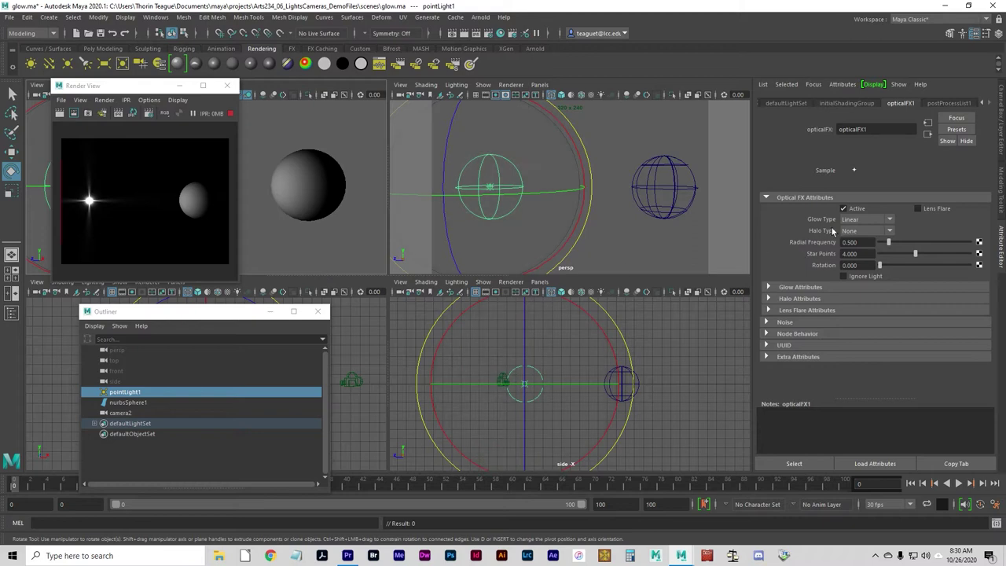
left_click(864, 230)
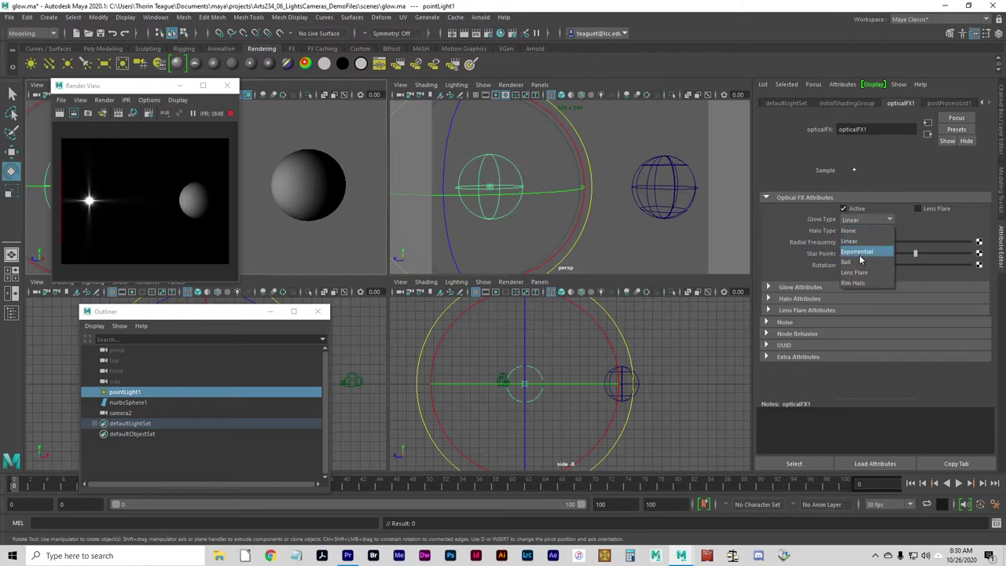
left_click(860, 253)
left_click(876, 219)
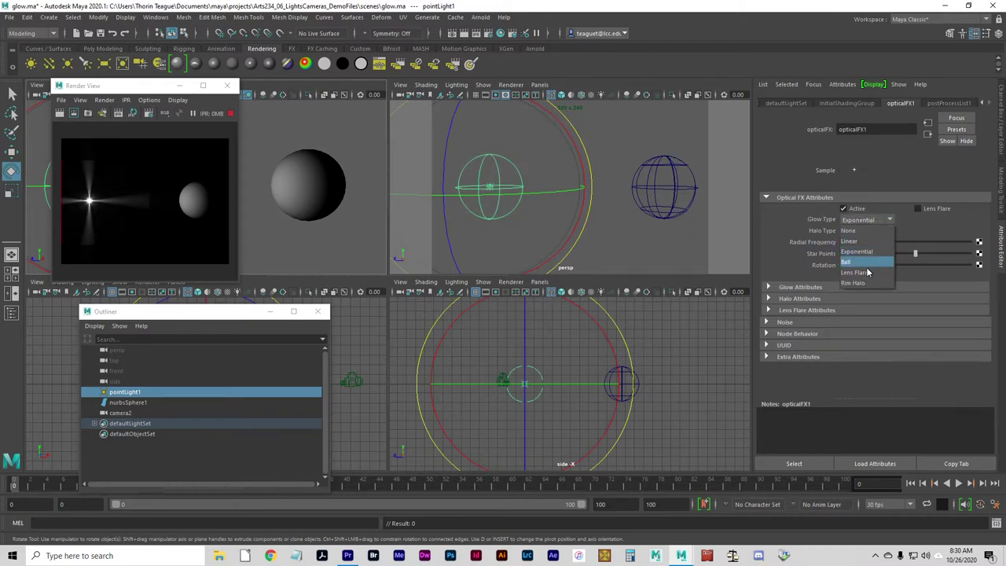
left_click(872, 265)
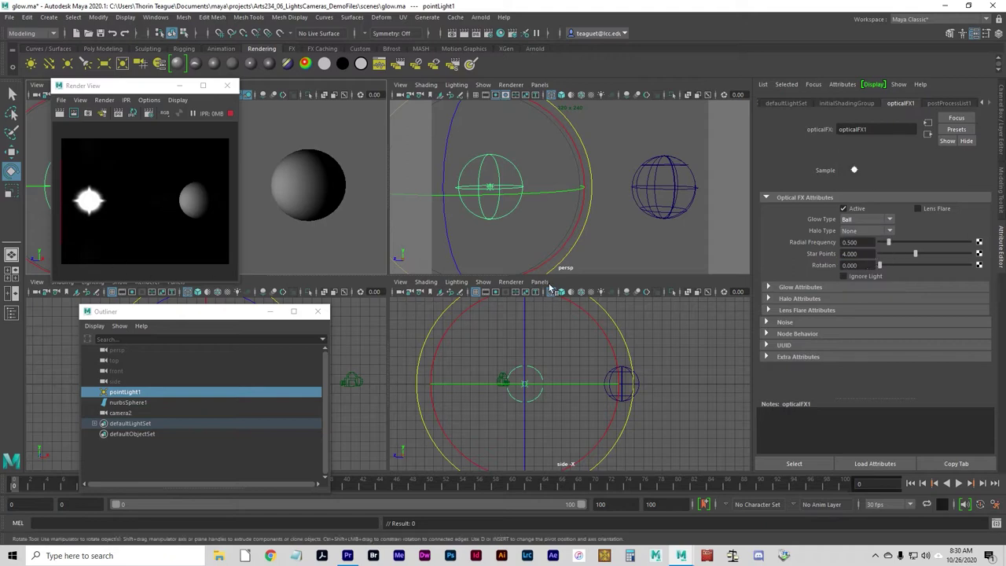
left_click(858, 229)
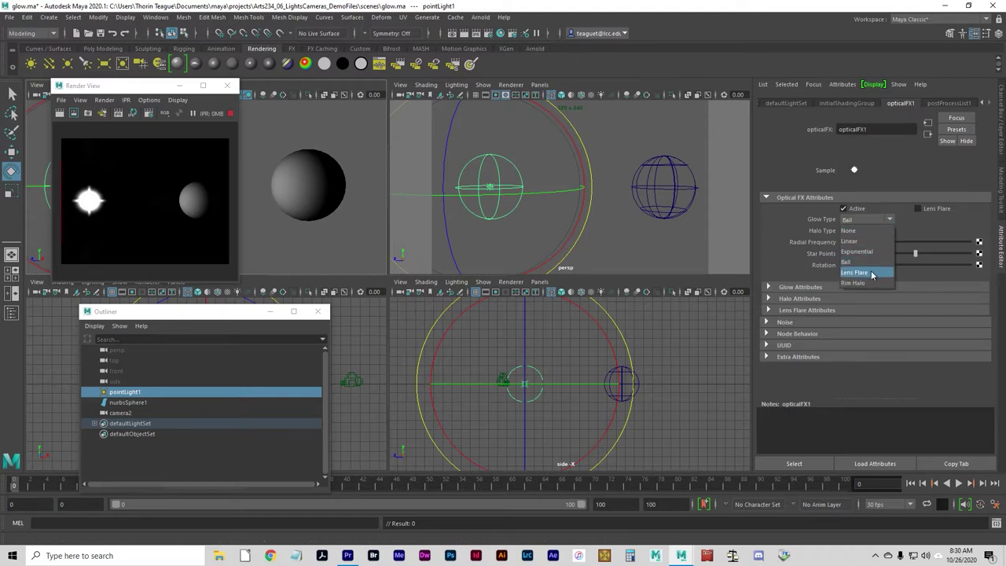
left_click(854, 272)
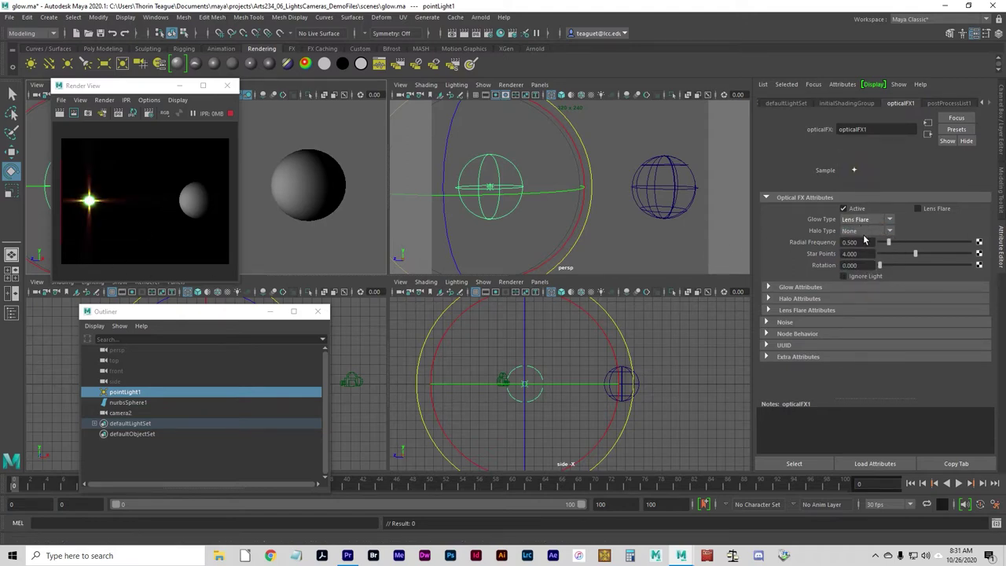
- Set Radial Frequency to 1.353 and Star Points to 10, and turn on Lens Flare
left_click_drag(894, 245, 904, 243)
left_click(864, 252)
type("10")
key("Return")
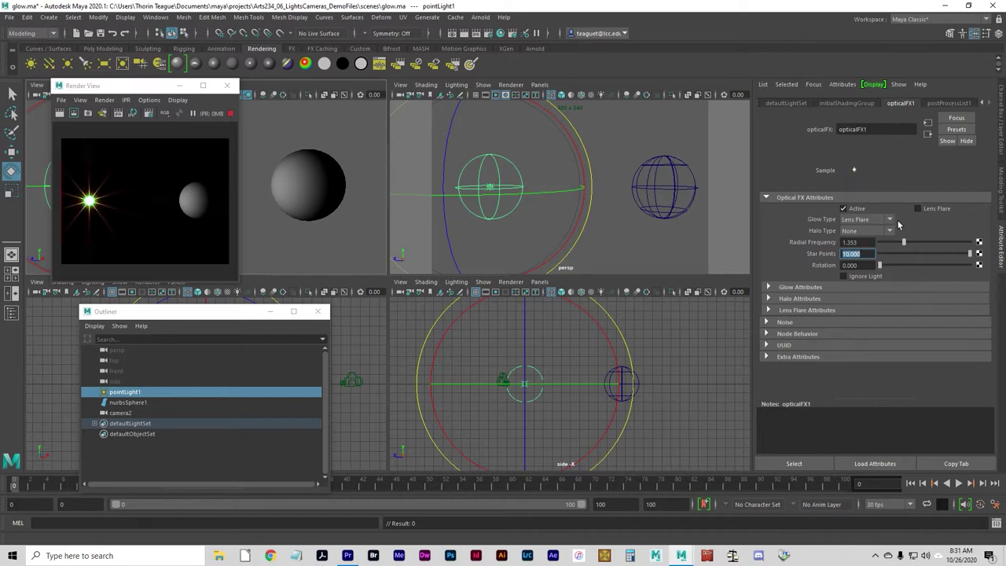
left_click(932, 209)
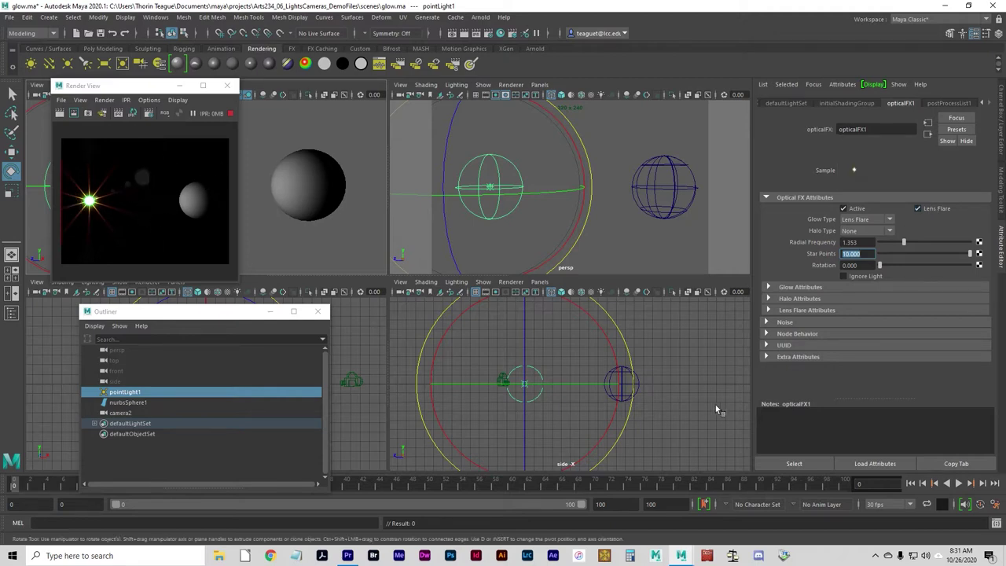
- Set opticalFX1's Halo Type to Lens Flare after briefly trying Rim Halo
left_click(877, 230)
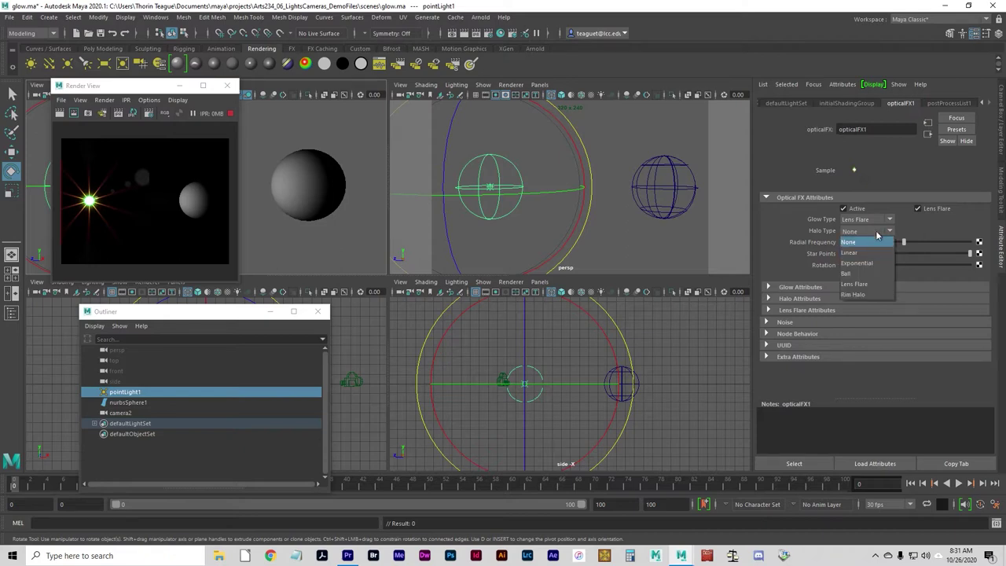
left_click(877, 283)
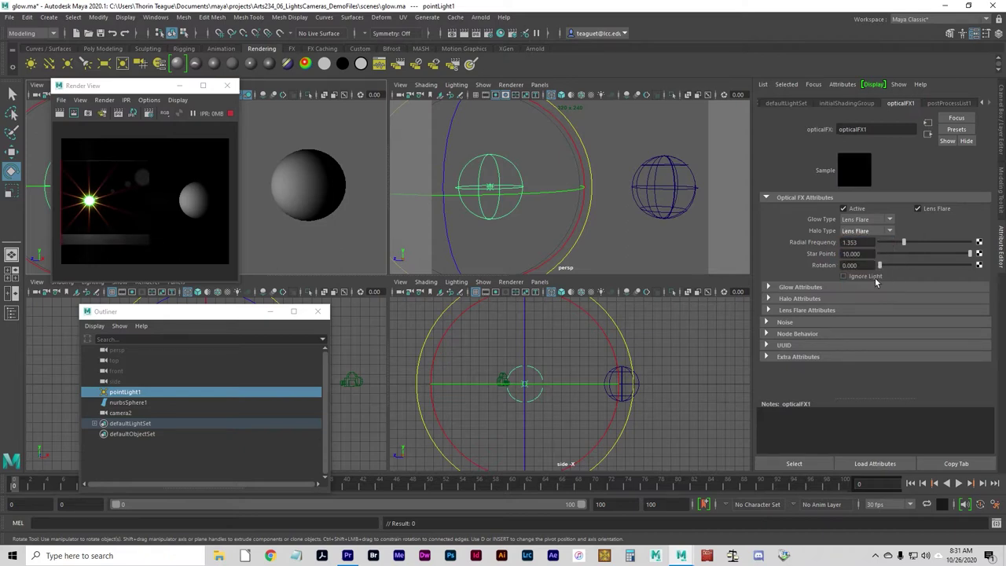
left_click(877, 232)
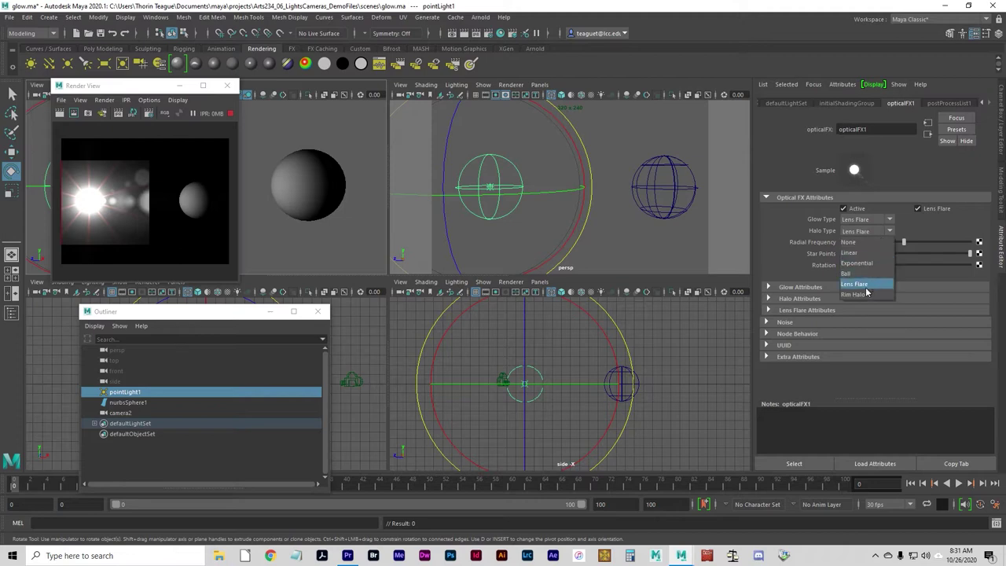
left_click(864, 294)
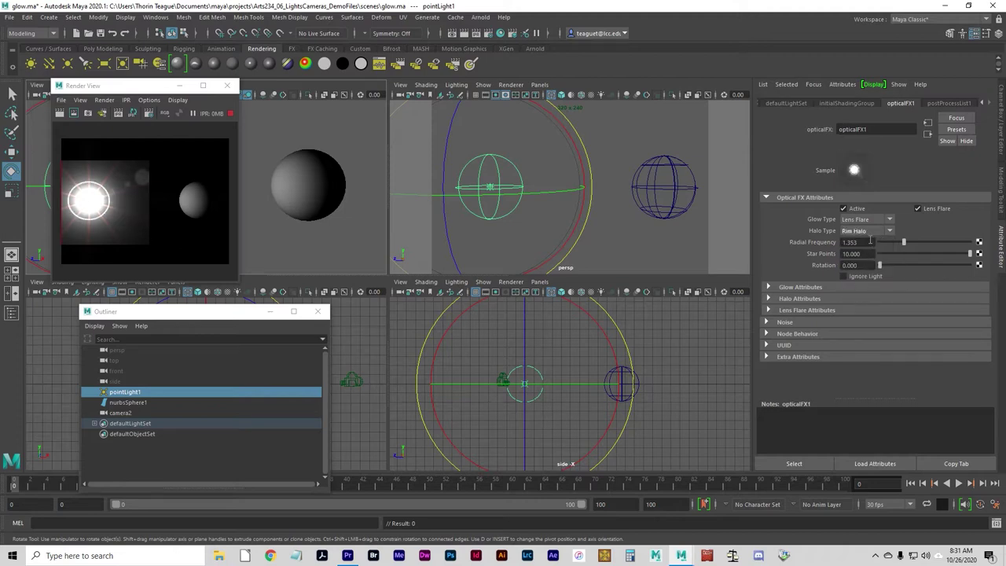
left_click(872, 230)
left_click(872, 284)
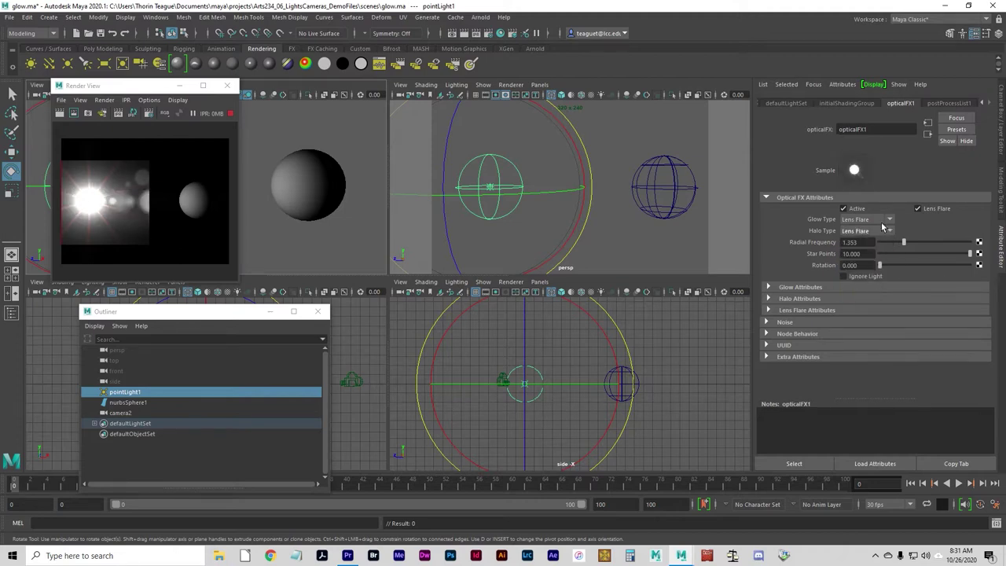
- Set Glow Type to Rim Halo, rotate the flare to 97.412, and select nurbsSphere1
left_click(879, 220)
left_click(877, 284)
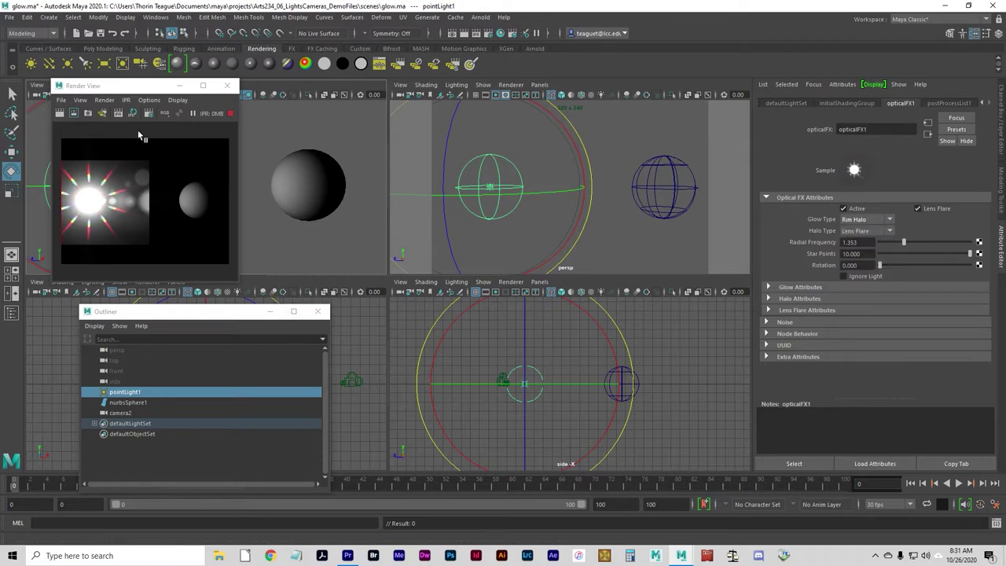
left_click_drag(879, 265, 903, 265)
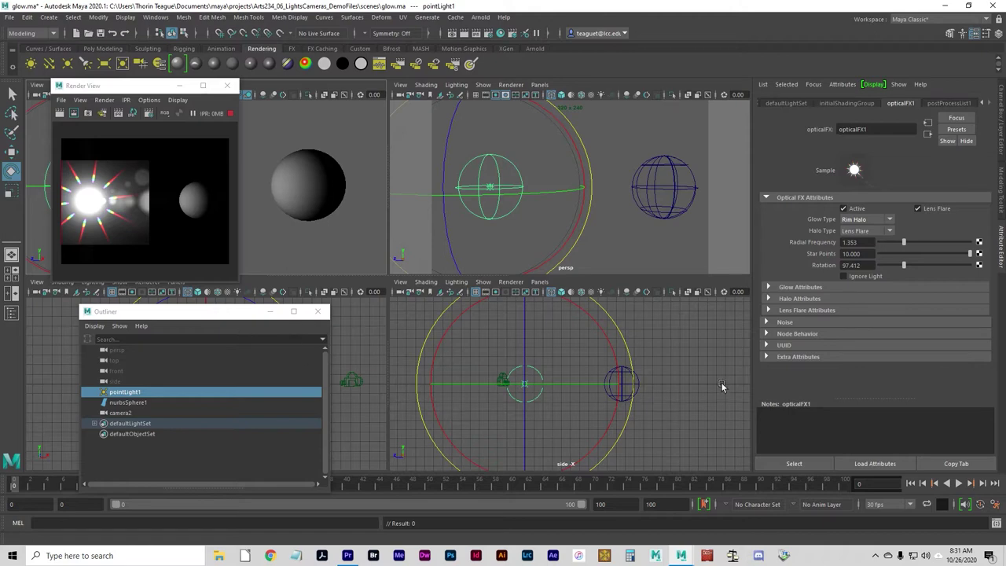
key("Down")
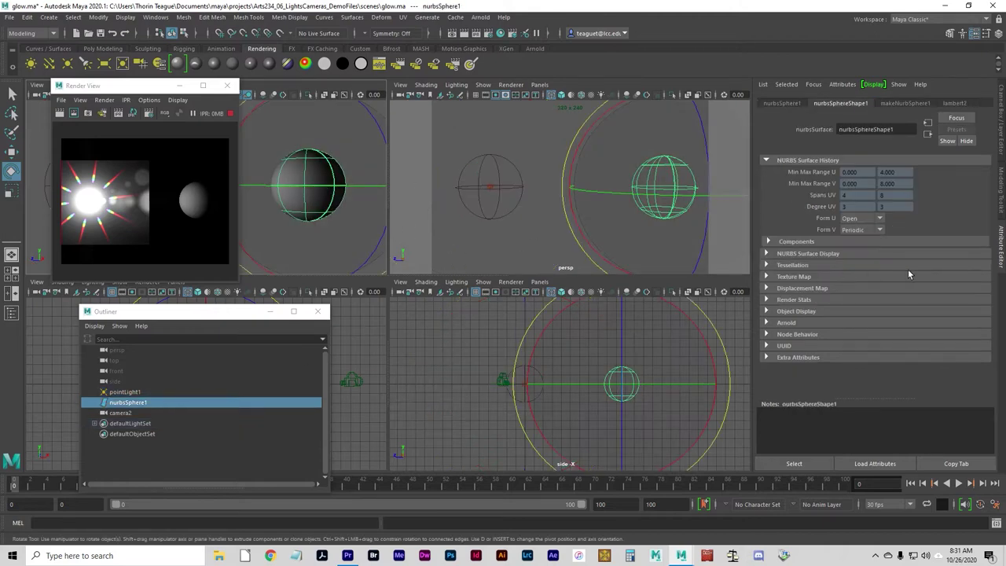
- In lambert2's Special Effects, set Glow Intensity to 0.810
left_click(957, 107)
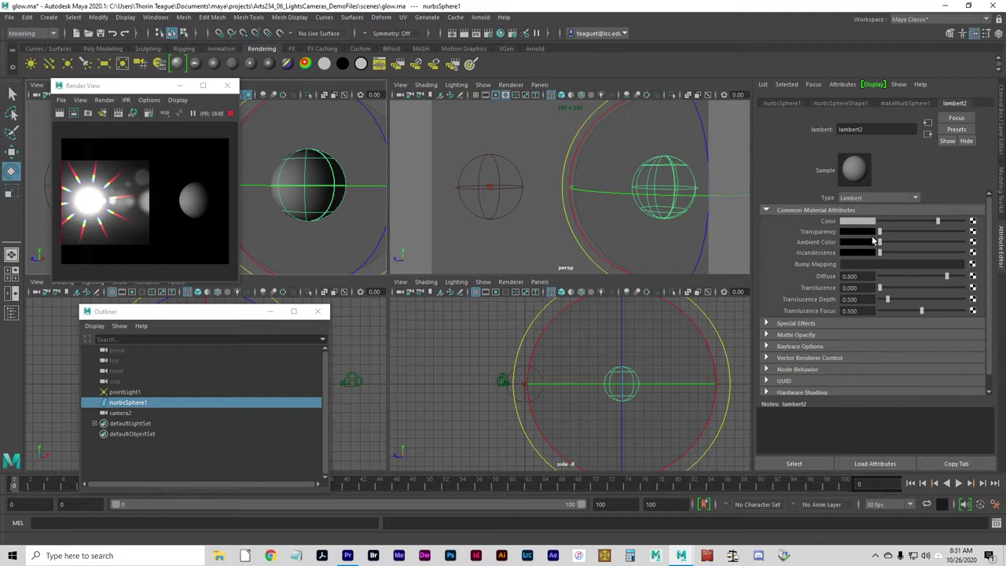
left_click(785, 327)
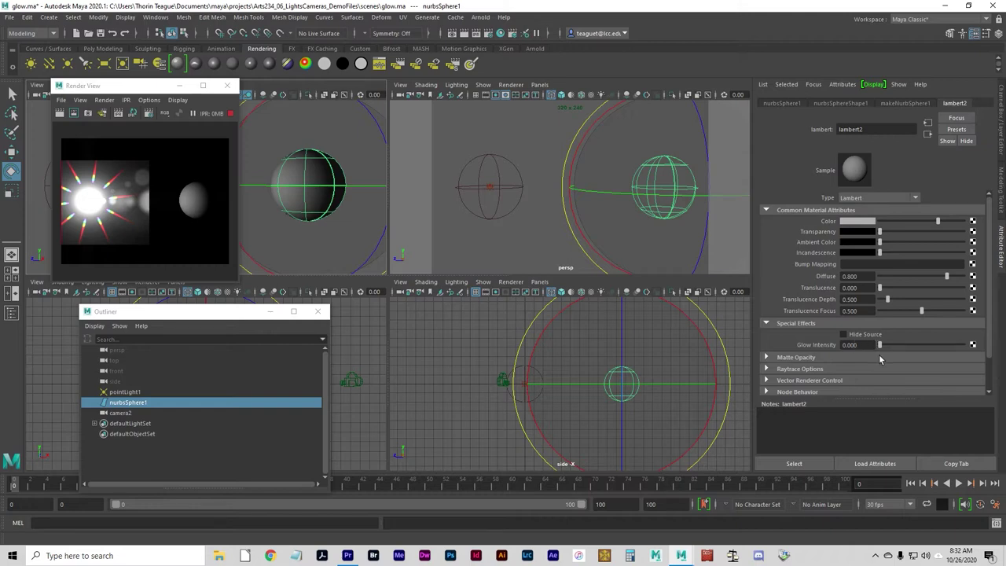
left_click_drag(880, 344, 942, 345)
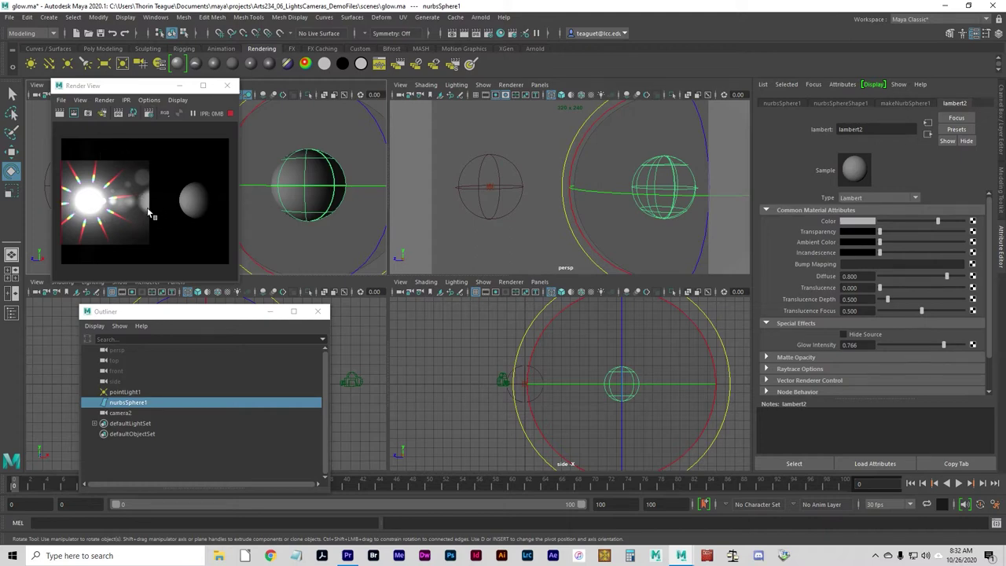
- IPR-render a region over both objects, compare glow off and on, then check Hide Source
left_click_drag(96, 142, 235, 272)
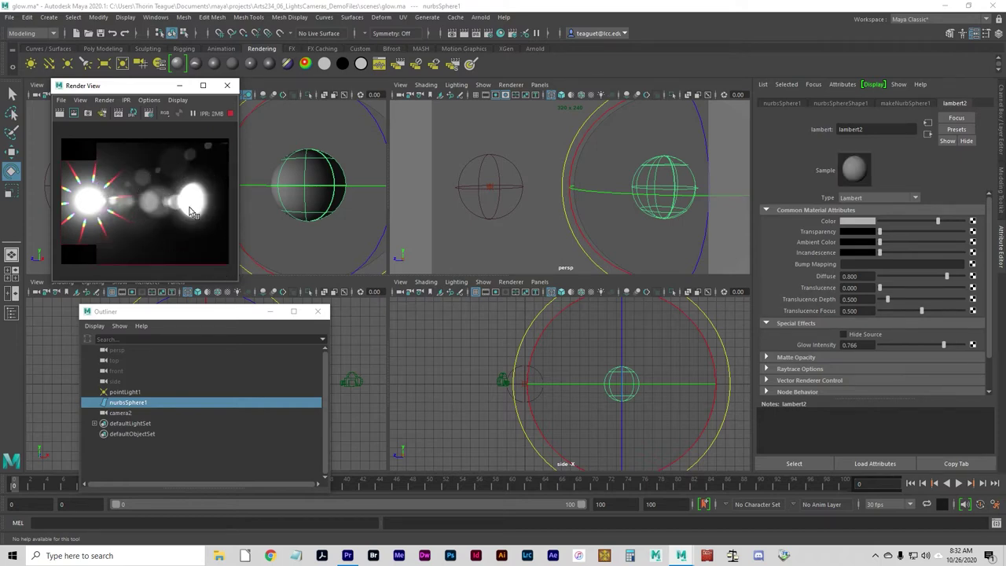
left_click_drag(231, 146, 59, 267)
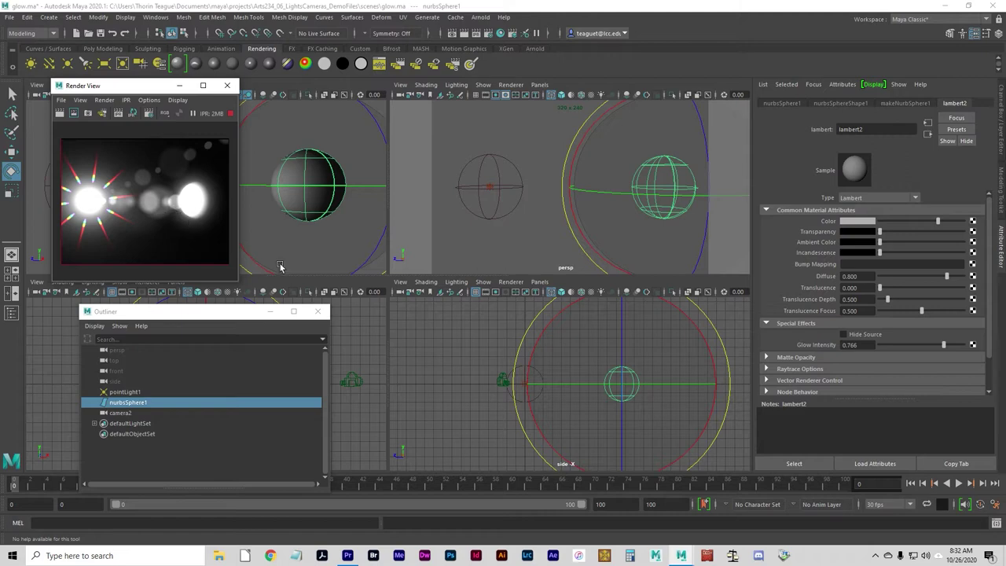
left_click_drag(943, 344, 886, 342)
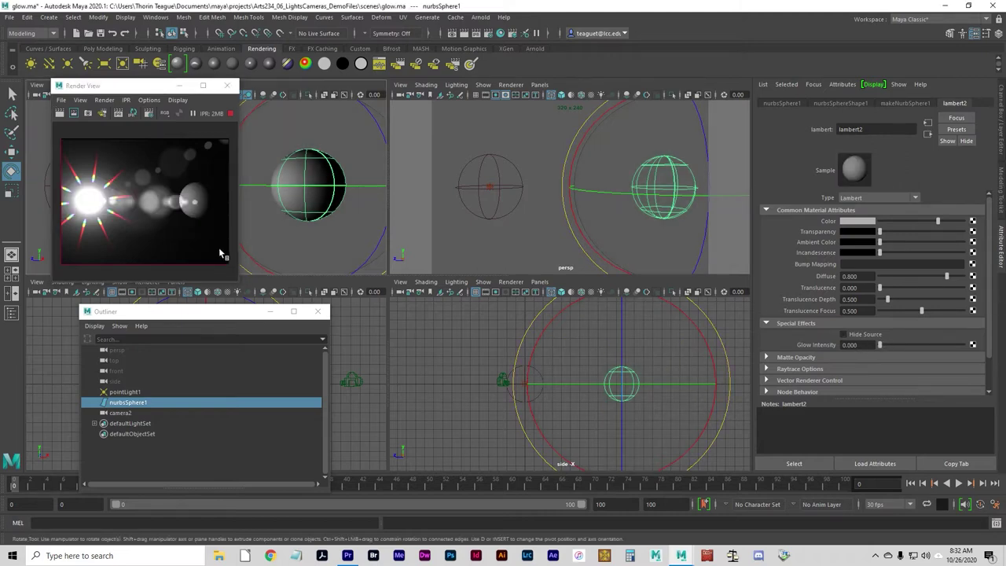
left_click(946, 344)
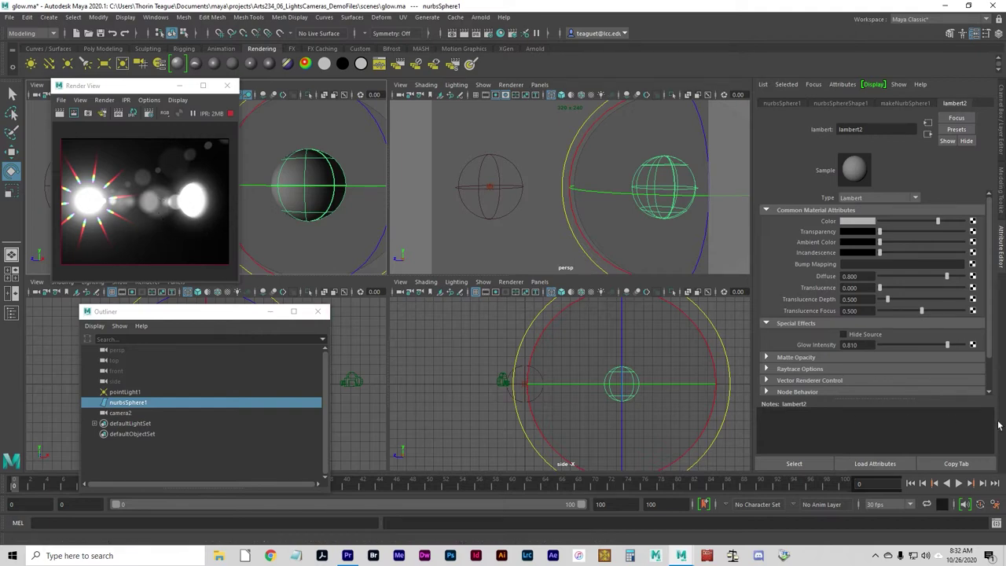
left_click(843, 334)
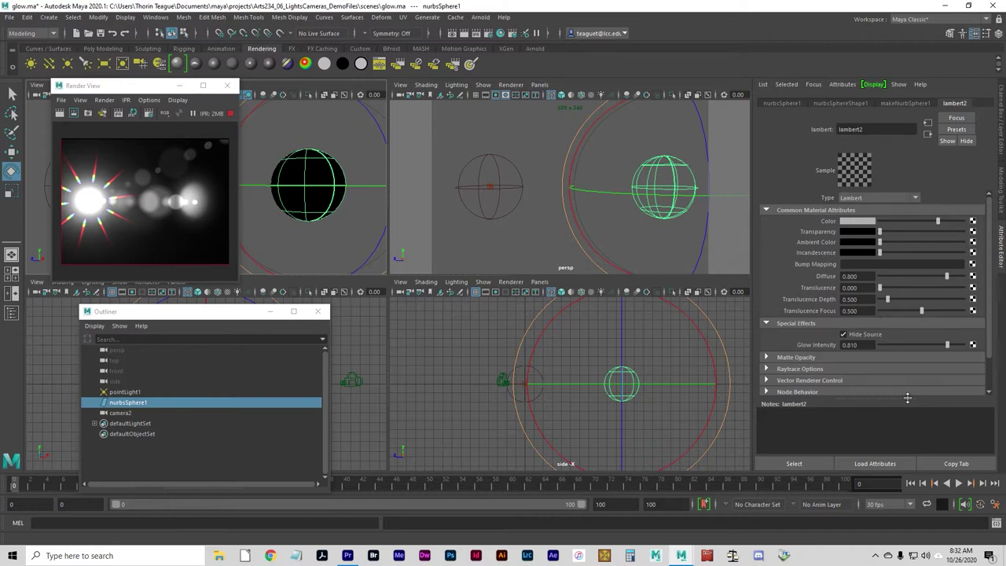
- Map a 2D Fractal texture to lambert2's Glow Intensity and leave Hide Source off
left_click(972, 345)
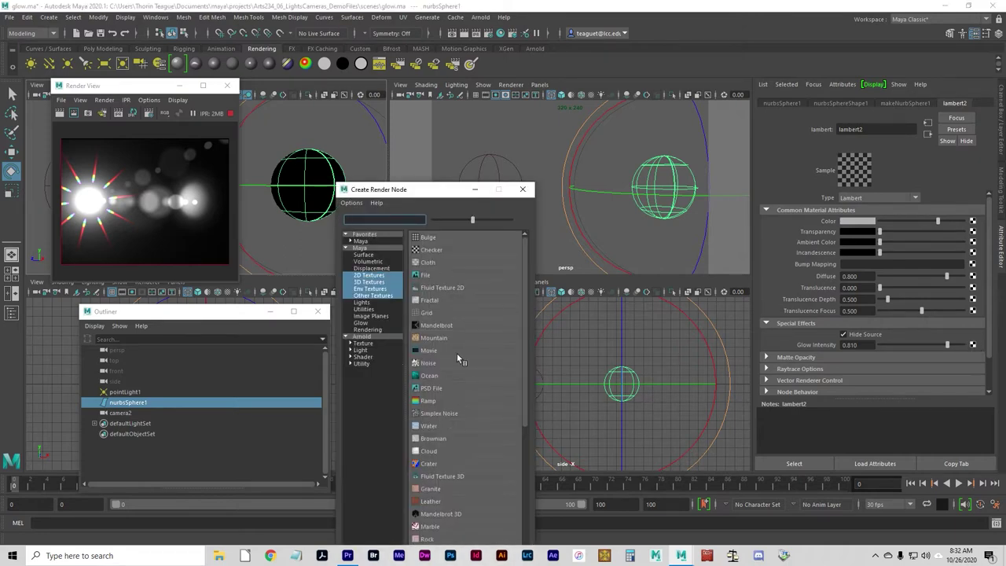
left_click(439, 303)
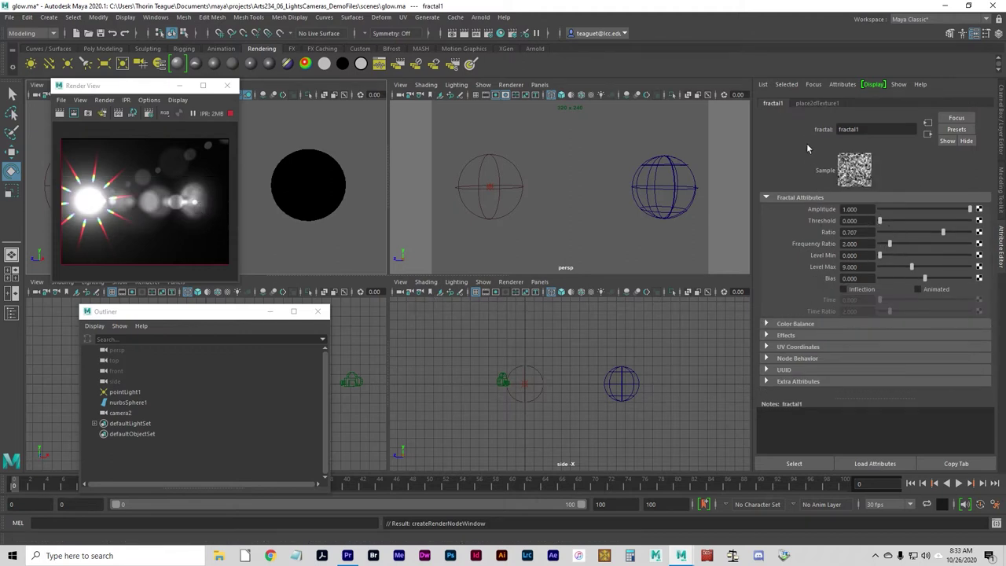
left_click(331, 209)
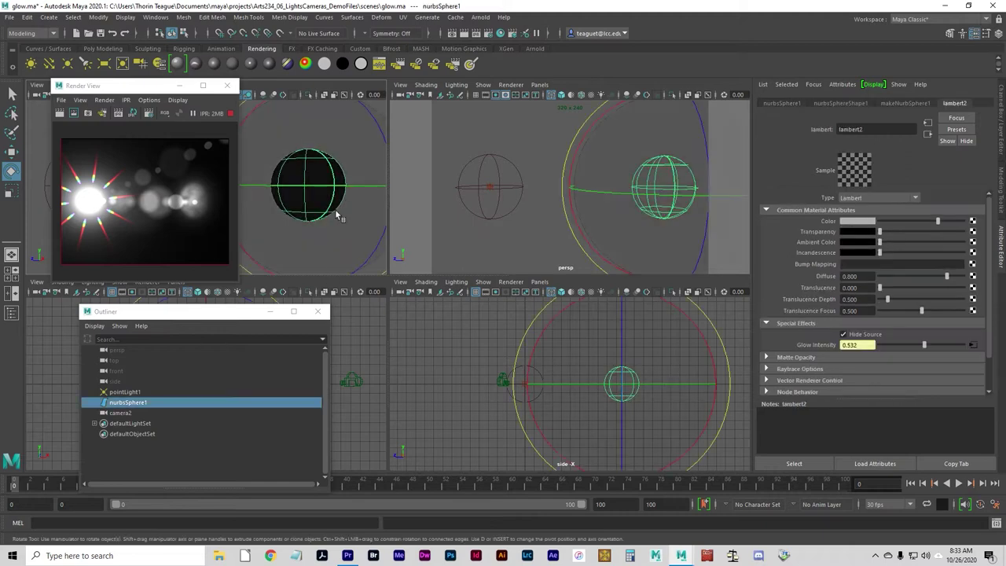
left_click(843, 334)
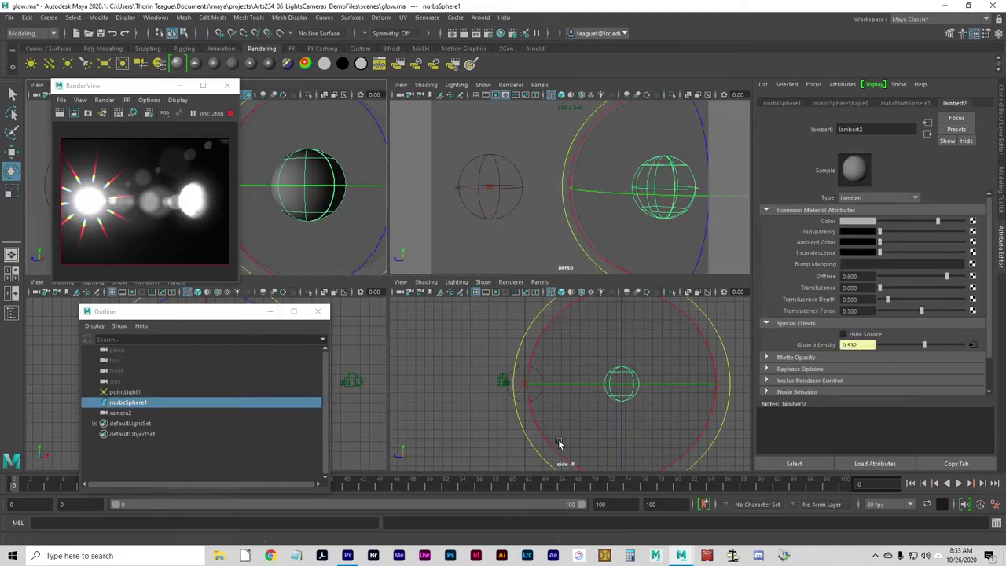
left_click(842, 334)
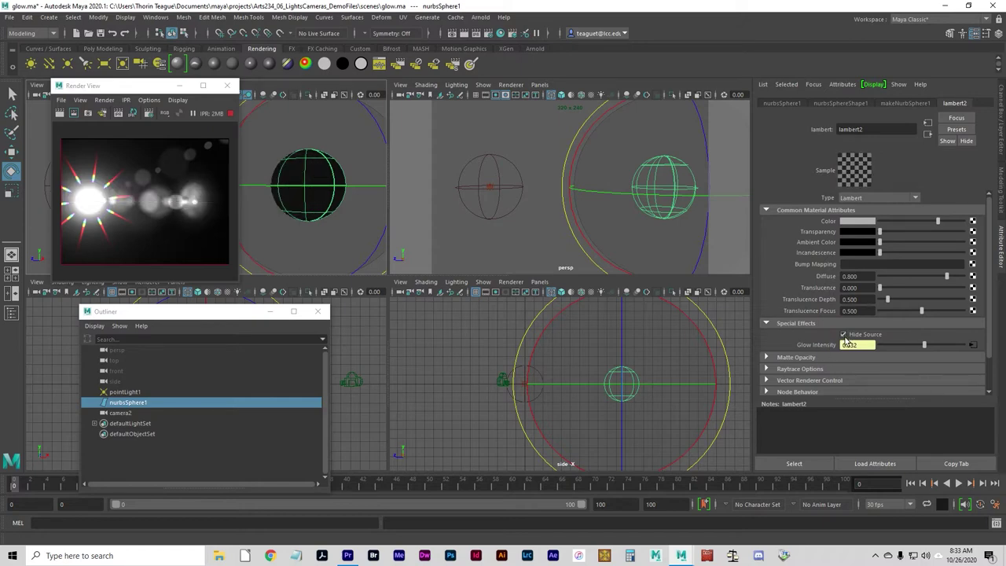
left_click(843, 335)
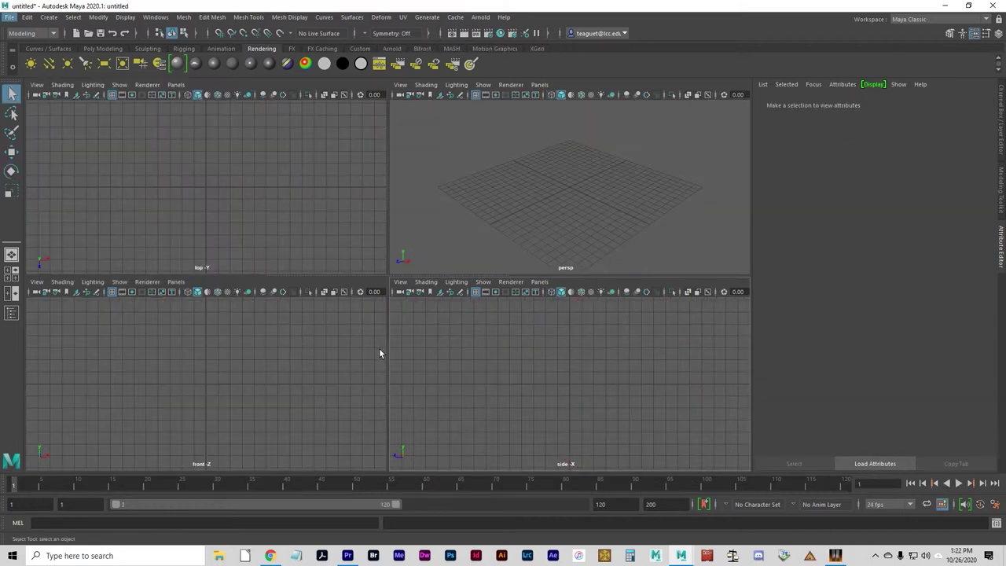
- Open depthOfField.ma without saving the current scene, then close the Outliner
left_click(8, 16)
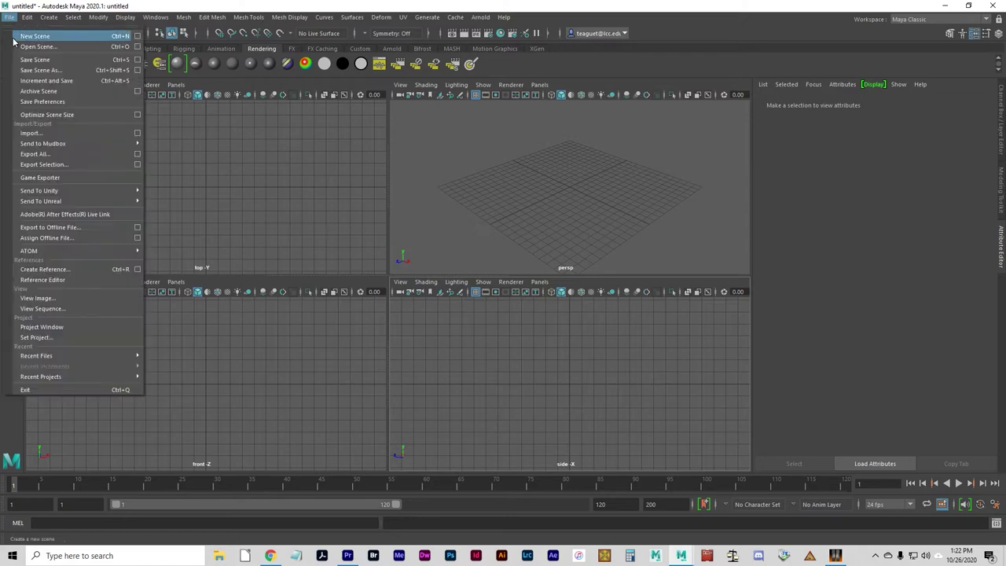
left_click(18, 47)
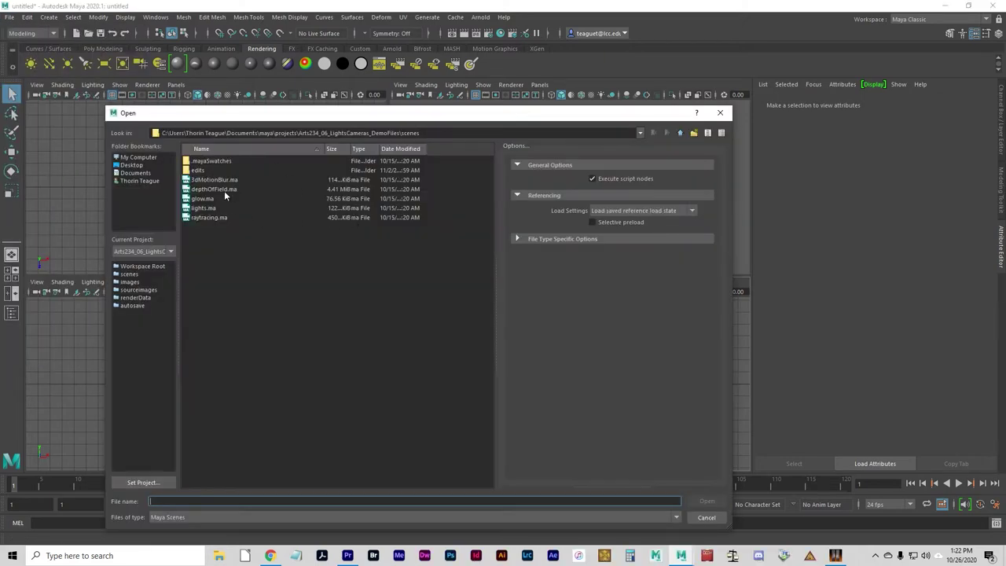
left_click(224, 190)
left_click(690, 503)
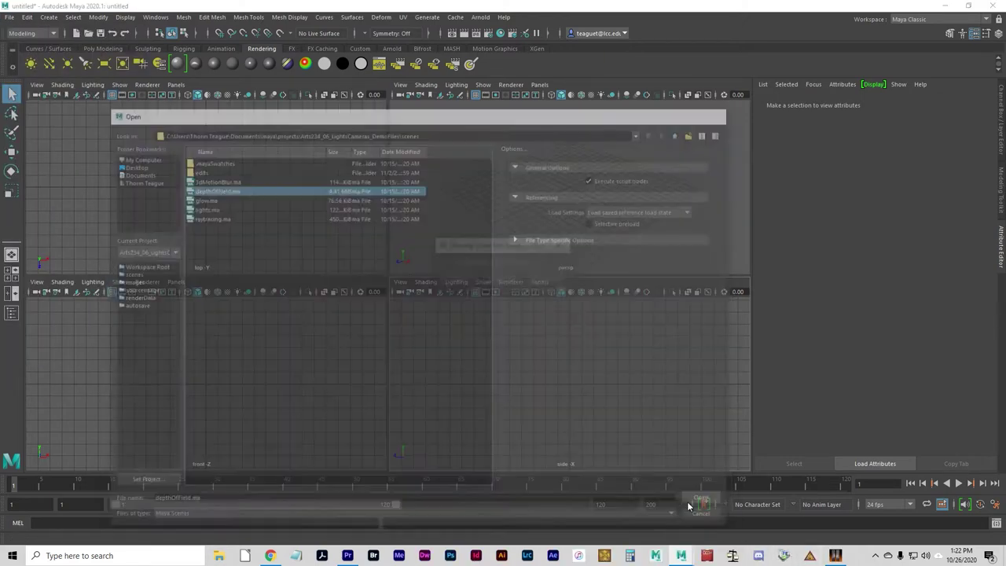
left_click(503, 280)
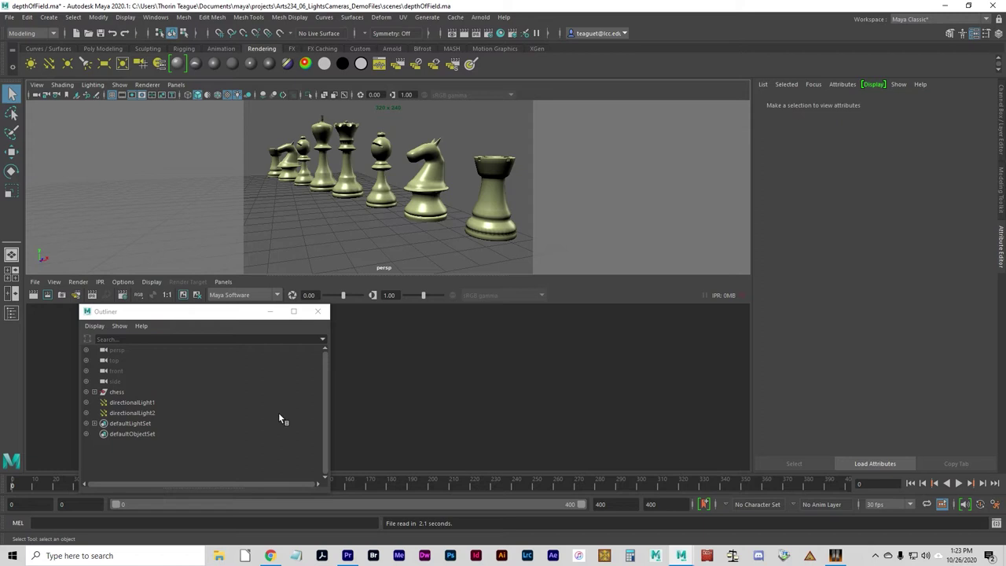
left_click(316, 313)
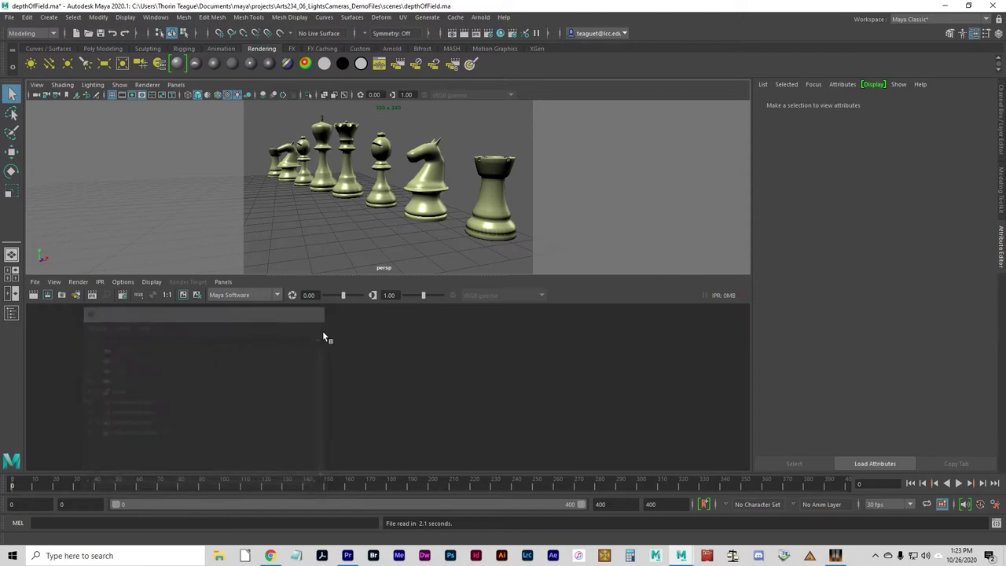
- In a new Chrome tab, search Google Images for 'shallow depth of field'
left_click(276, 558)
key("super")
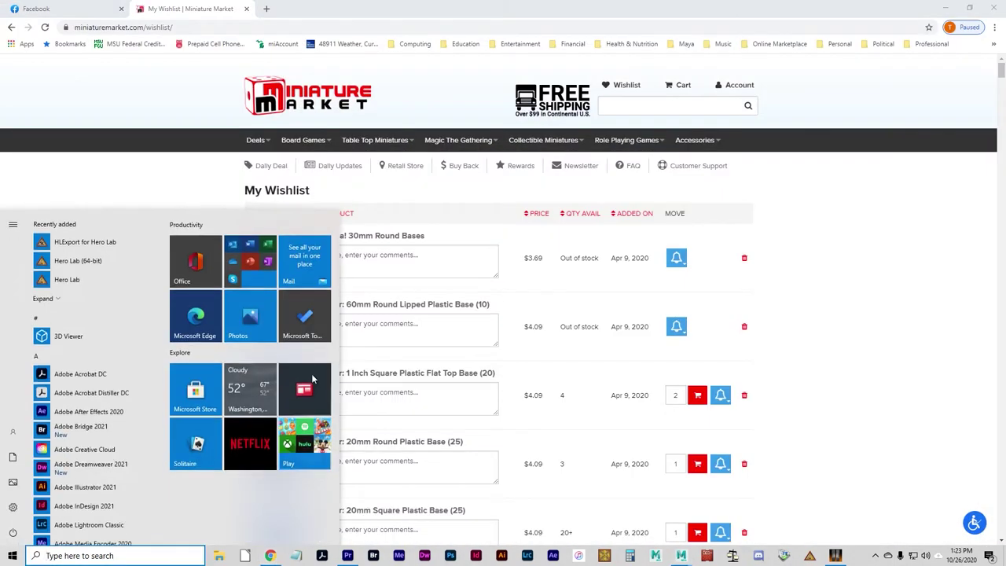
left_click(256, 8)
left_click(266, 9)
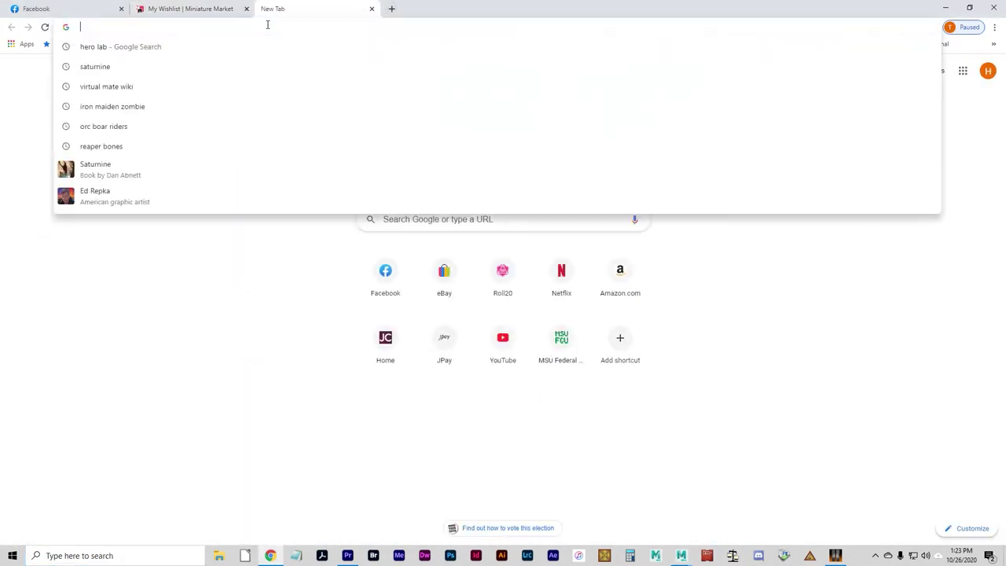
type("shallow ")
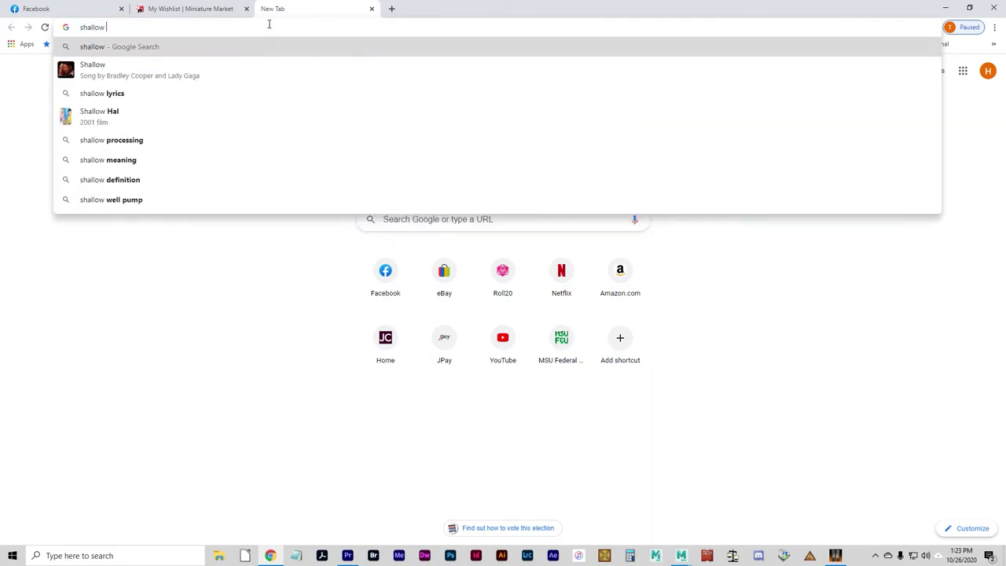
type("depth of")
key("Return")
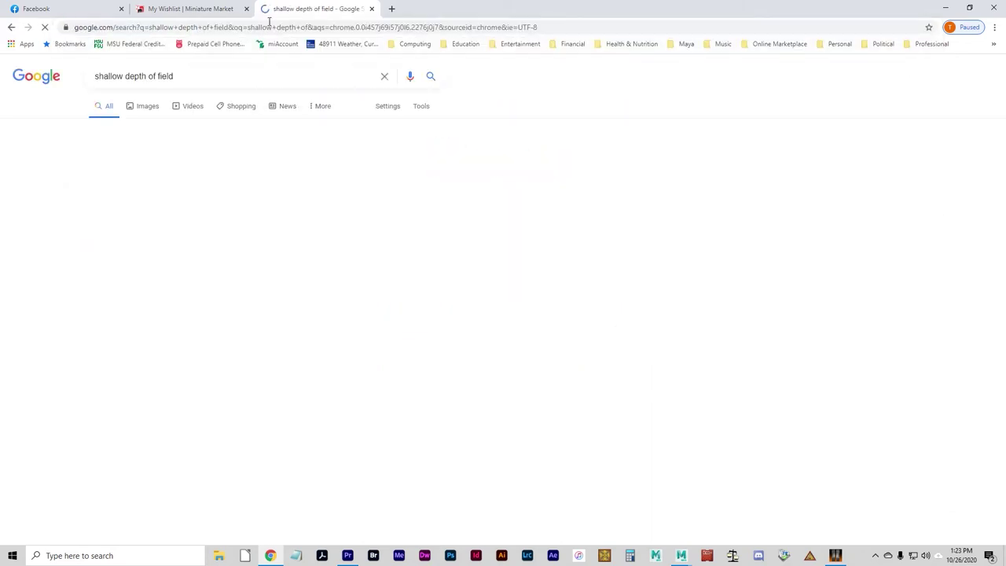
left_click(142, 110)
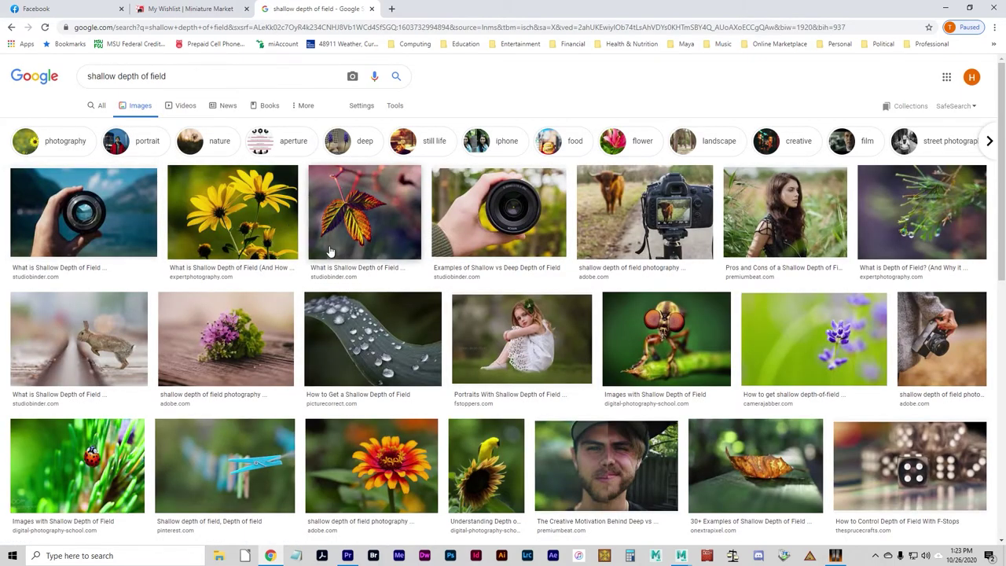
- Preview the yellow flower, red leaf, robber fly and stacked stones example photos
left_click(246, 239)
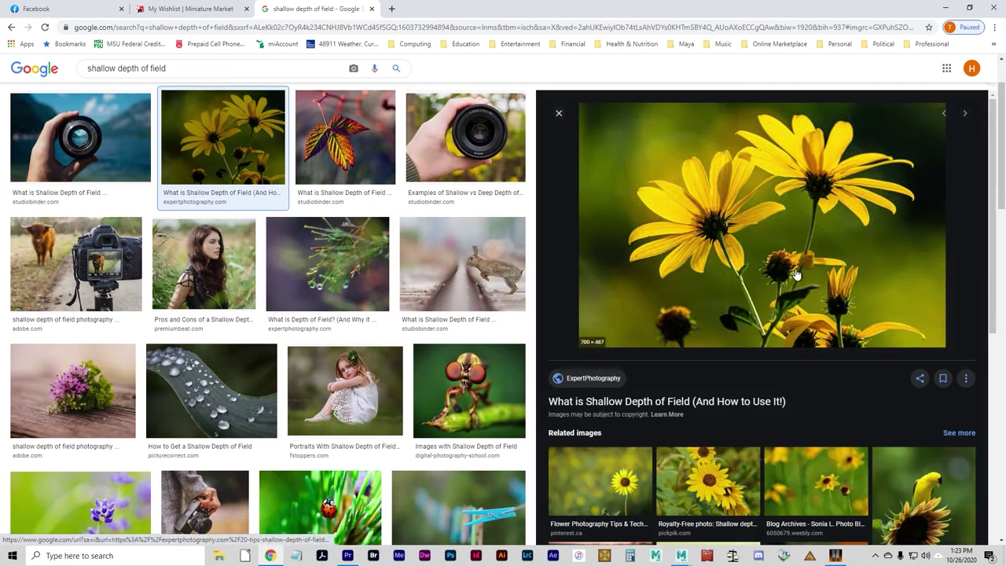
left_click(370, 166)
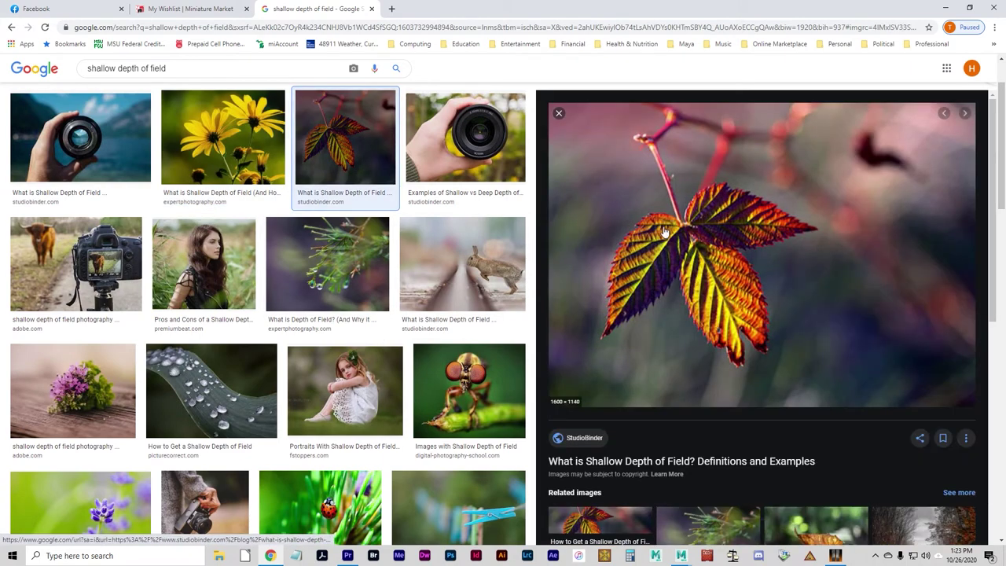
scroll(411, 370, "down", 2)
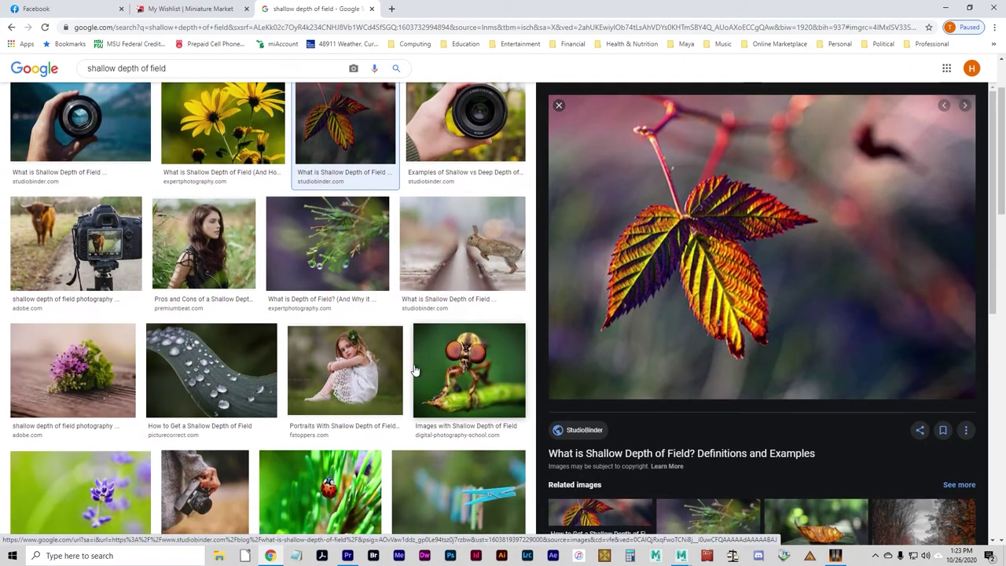
left_click(481, 314)
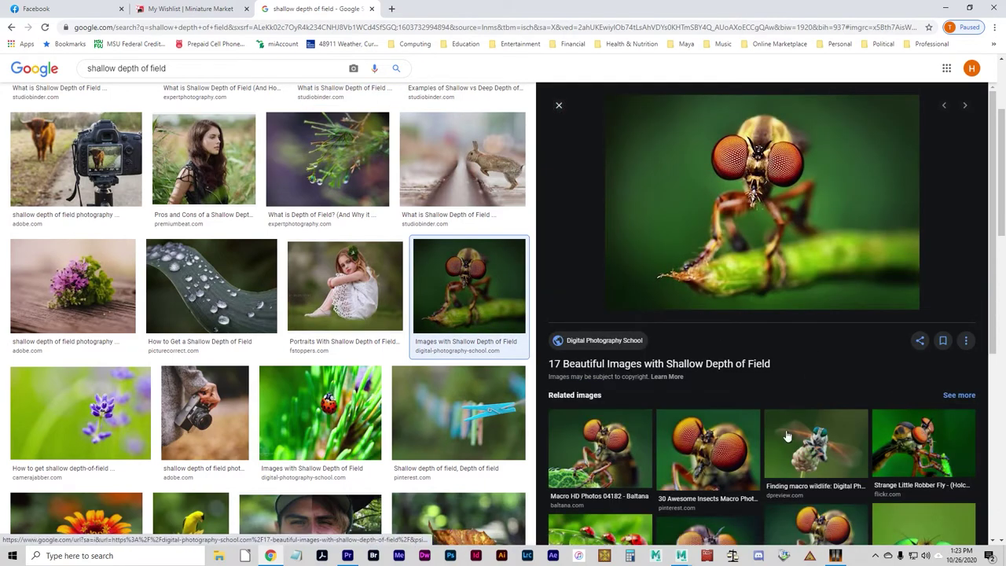
scroll(348, 422, "down", 3)
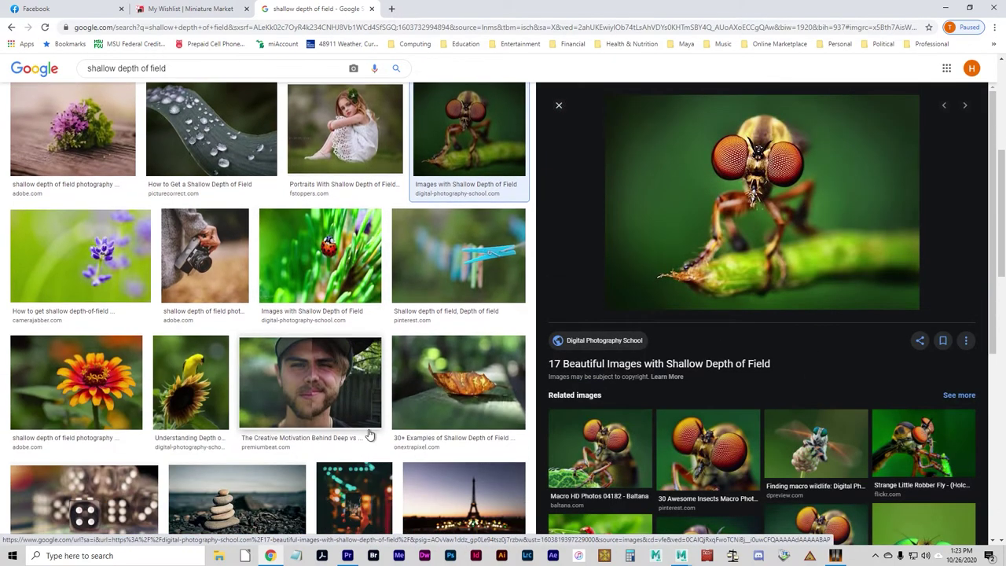
scroll(371, 435, "down", 3)
scroll(372, 436, "down", 1)
left_click(236, 303)
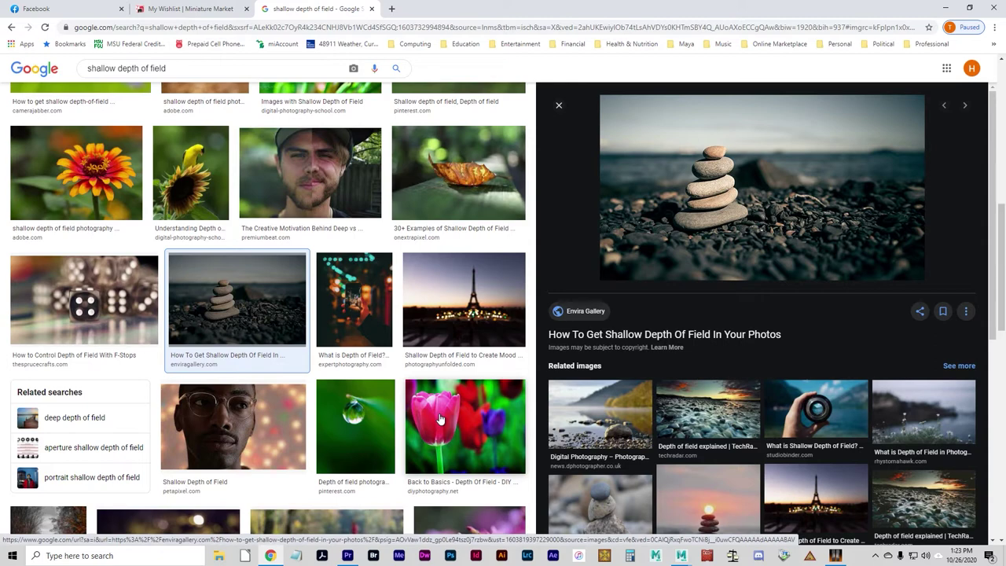
scroll(440, 419, "up", 10)
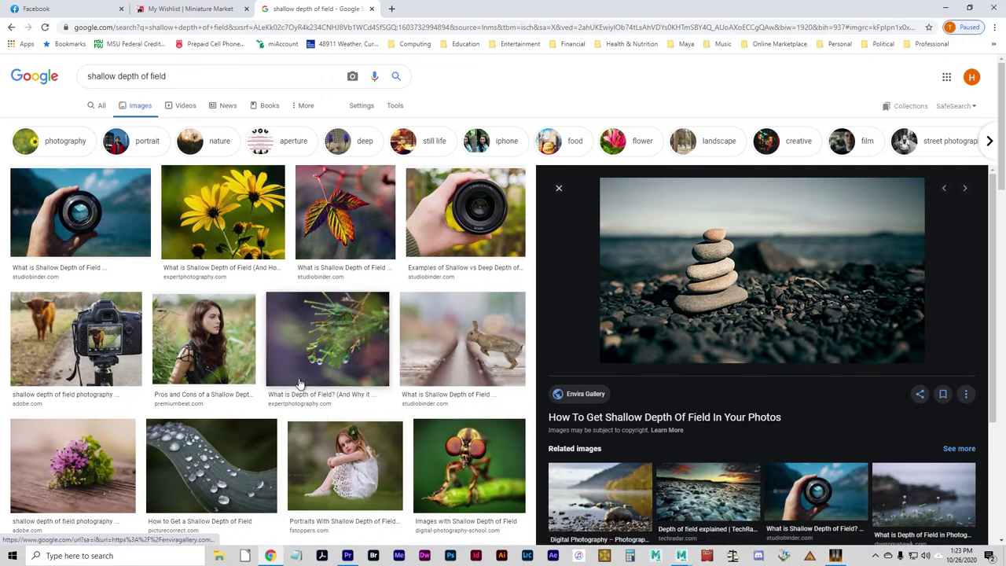
left_click_drag(186, 78, 68, 74)
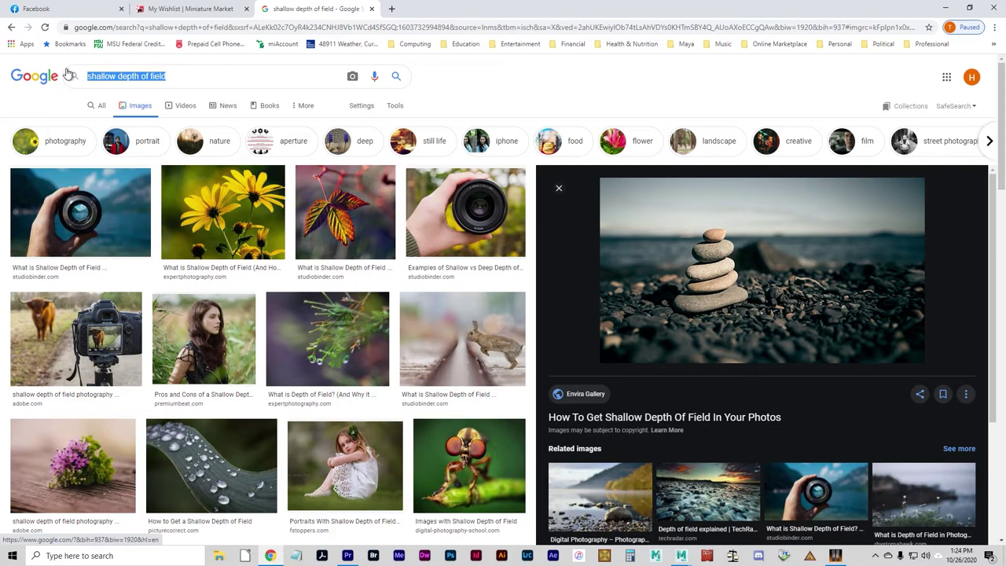
- Search for 'tilt shift photography' and preview the suburban houses and street crossing photos
key("BackSpace")
type("til")
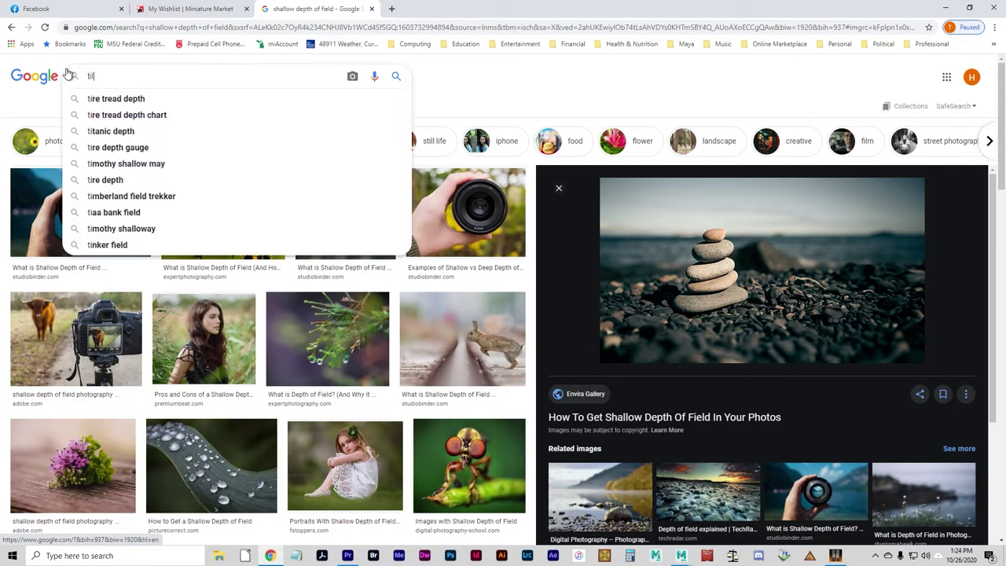
type("t shift photography")
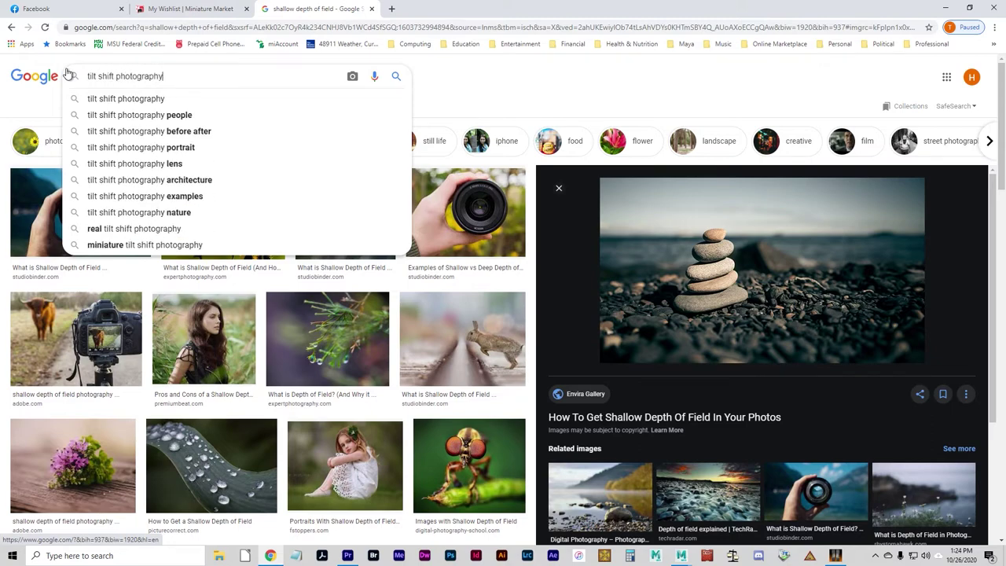
key("Return")
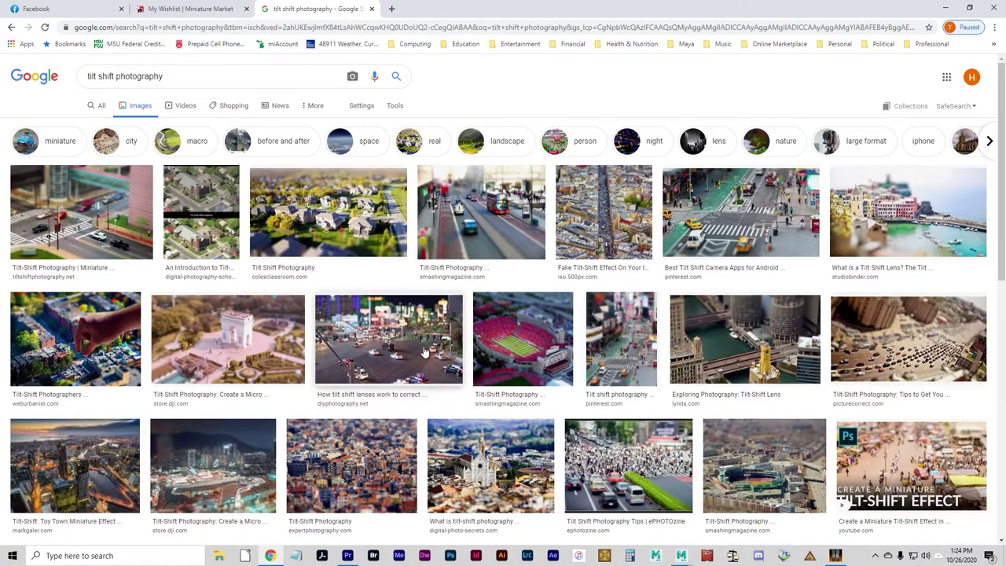
left_click(333, 210)
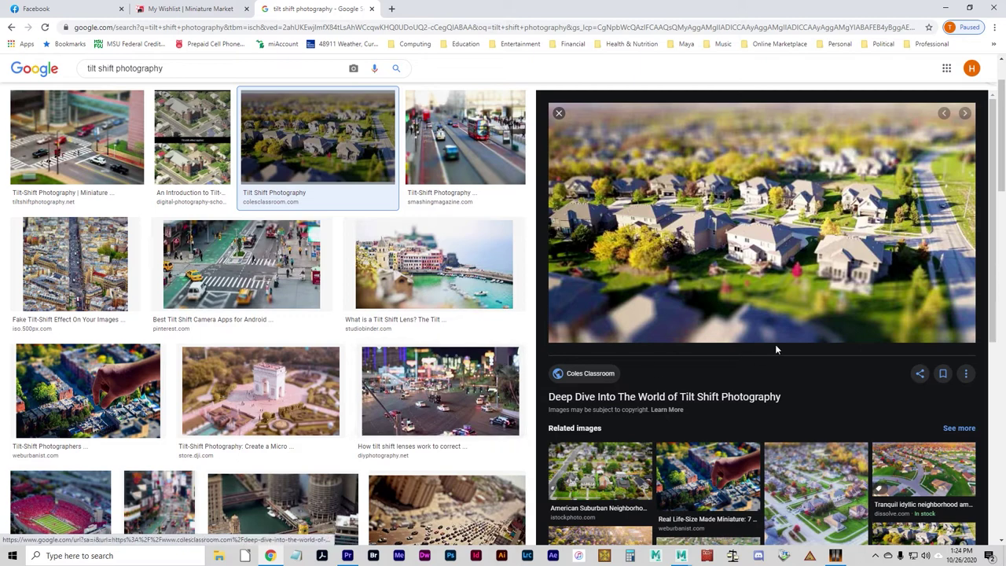
left_click(226, 273)
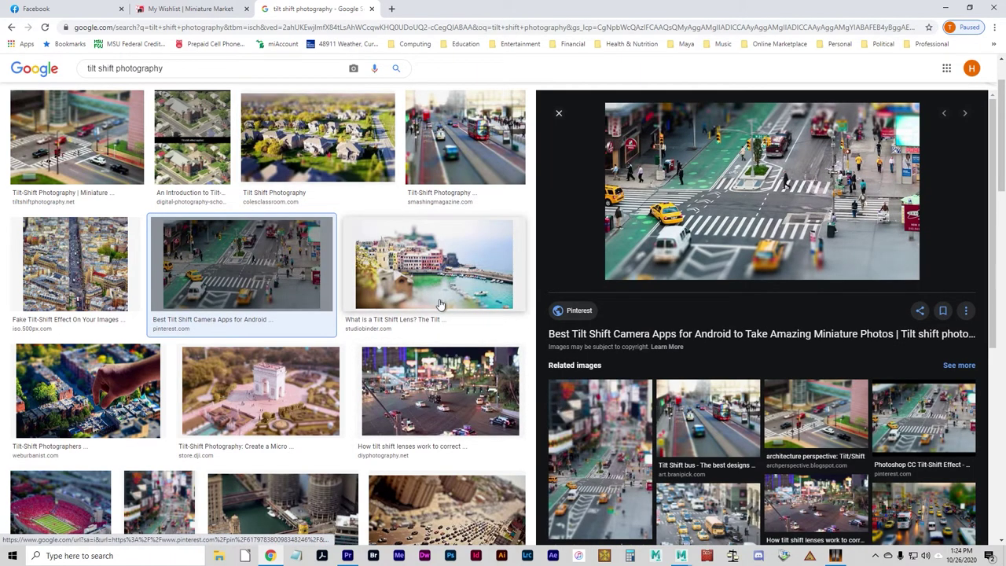
- Preview the miniature city with a hand, harbour town and traffic jam examples
left_click(111, 402)
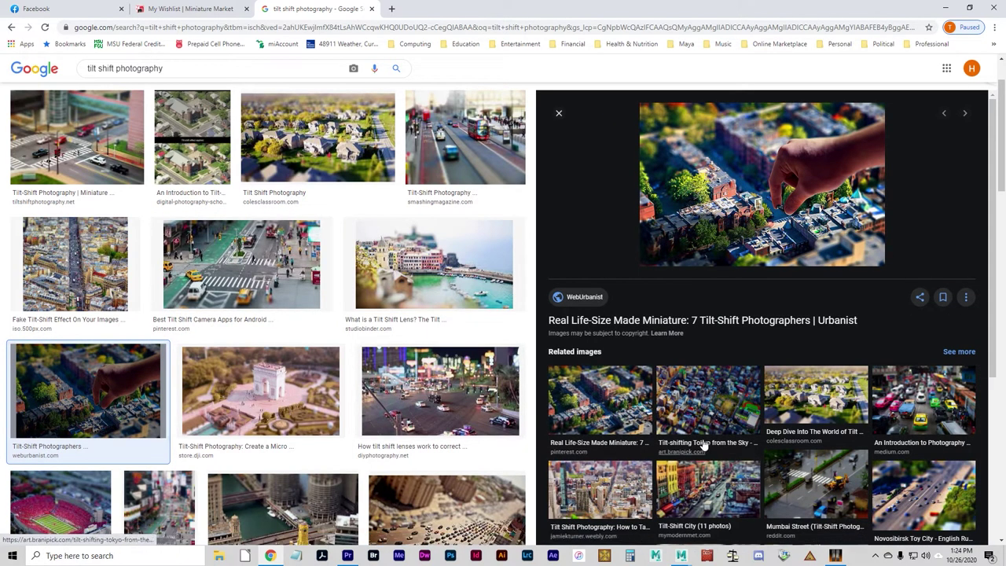
left_click(467, 315)
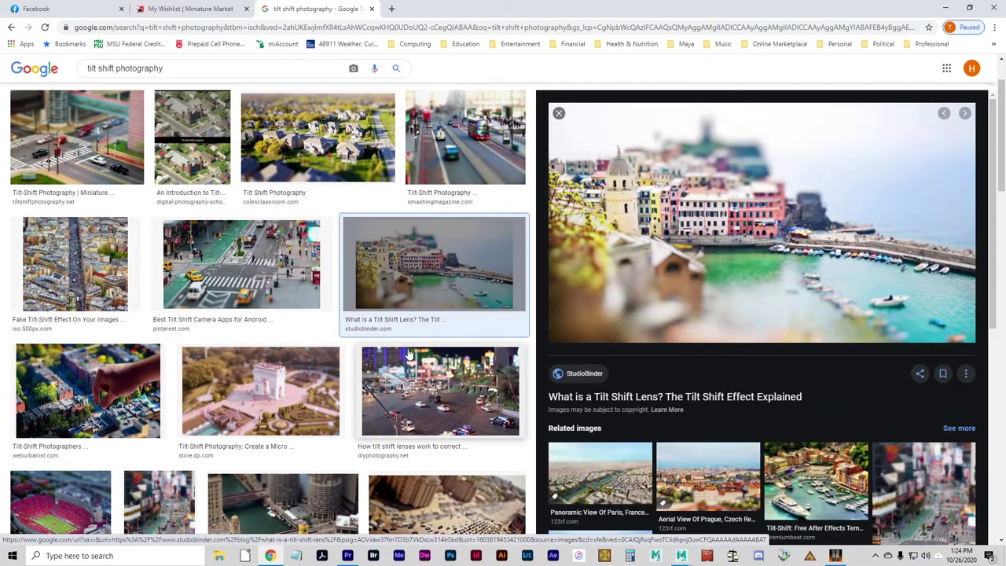
scroll(212, 389, "down", 2)
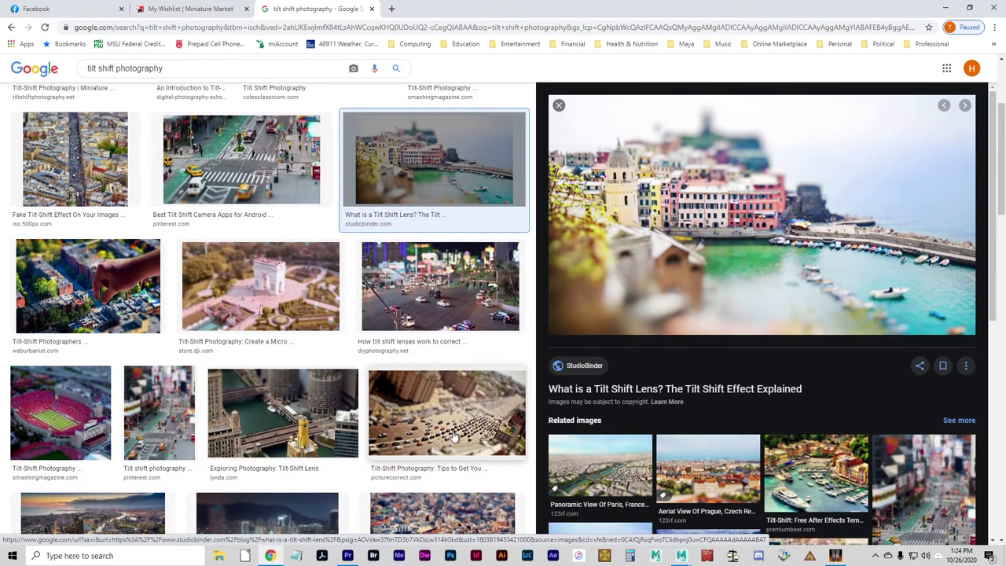
left_click(452, 437)
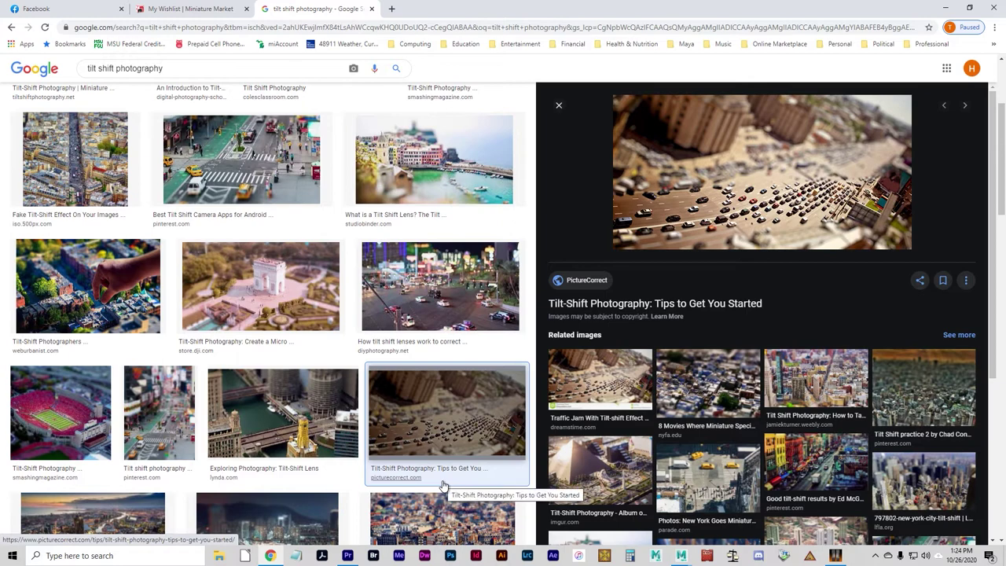
scroll(311, 462, "down", 1)
scroll(311, 462, "down", 1)
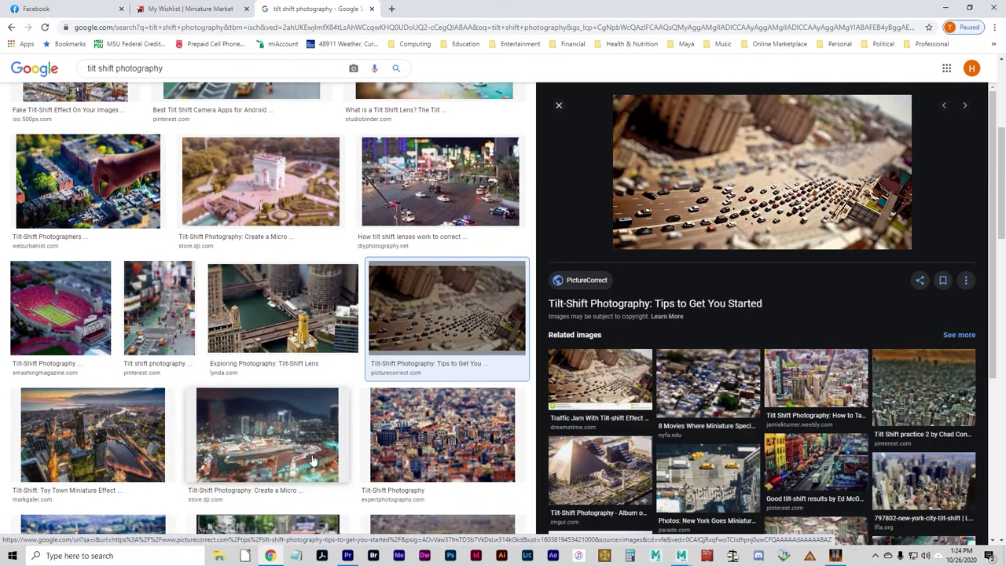
scroll(395, 457, "down", 4)
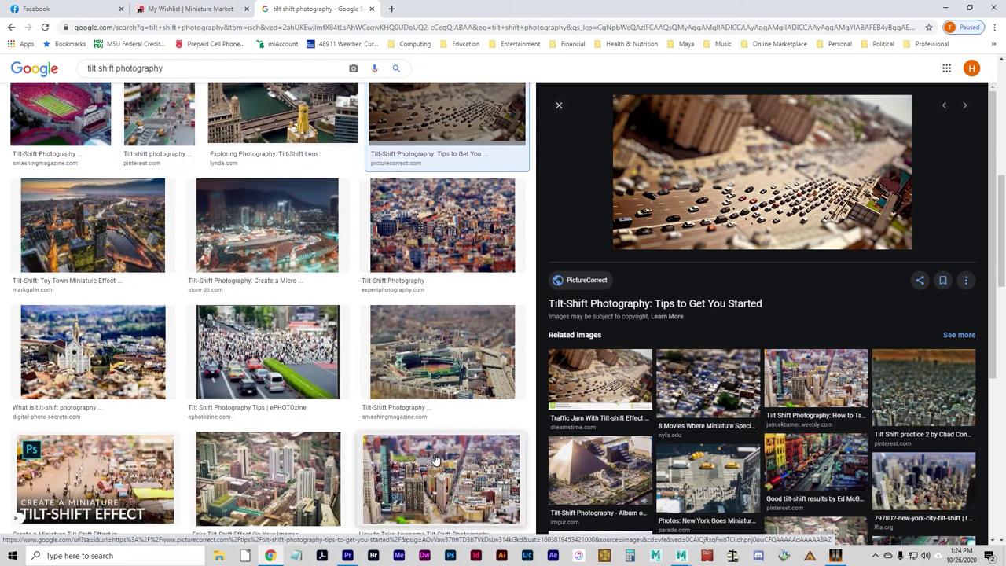
scroll(436, 460, "down", 5)
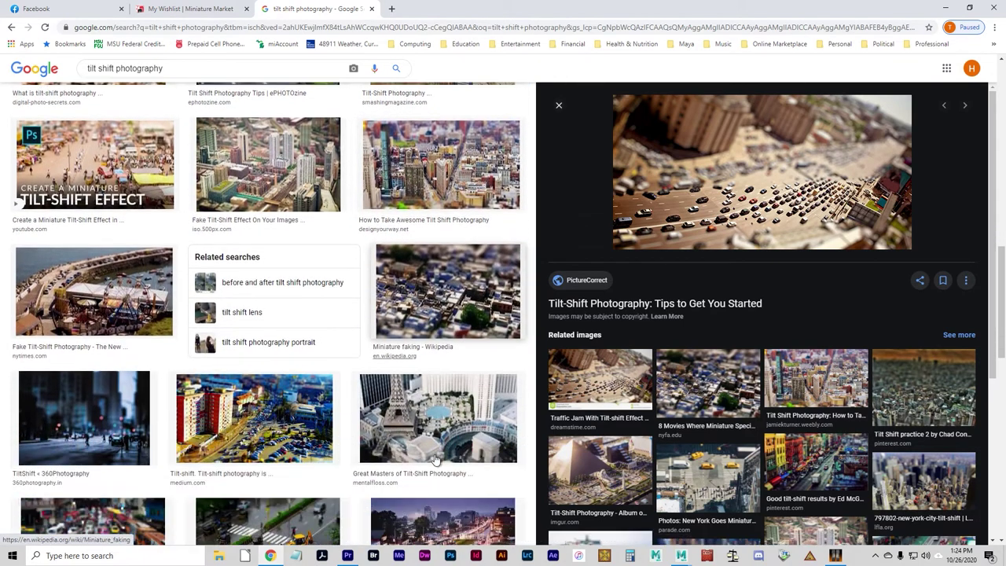
- Open Wikipedia's Miniature faking preview and scroll further through the results
left_click(446, 294)
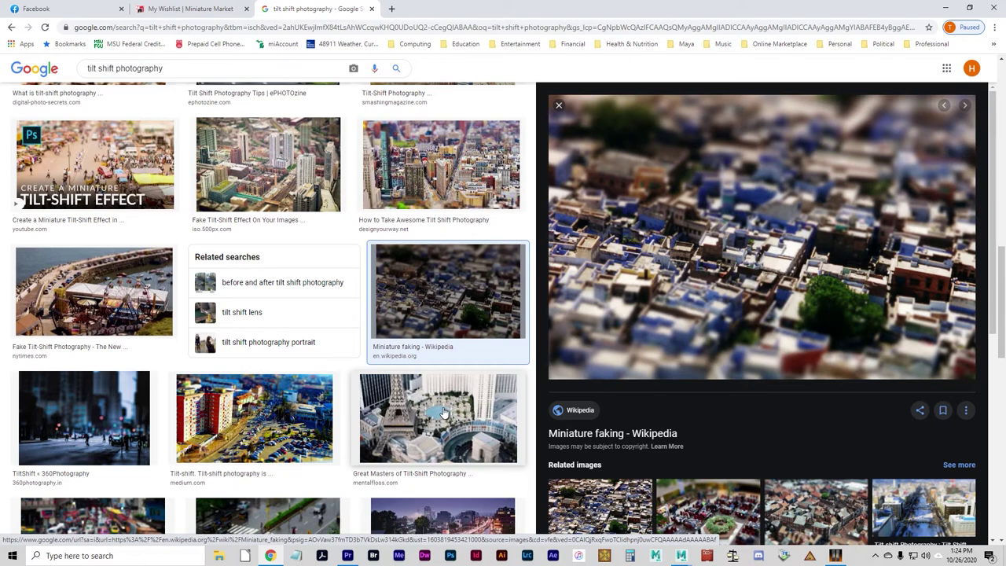
scroll(443, 422, "down", 4)
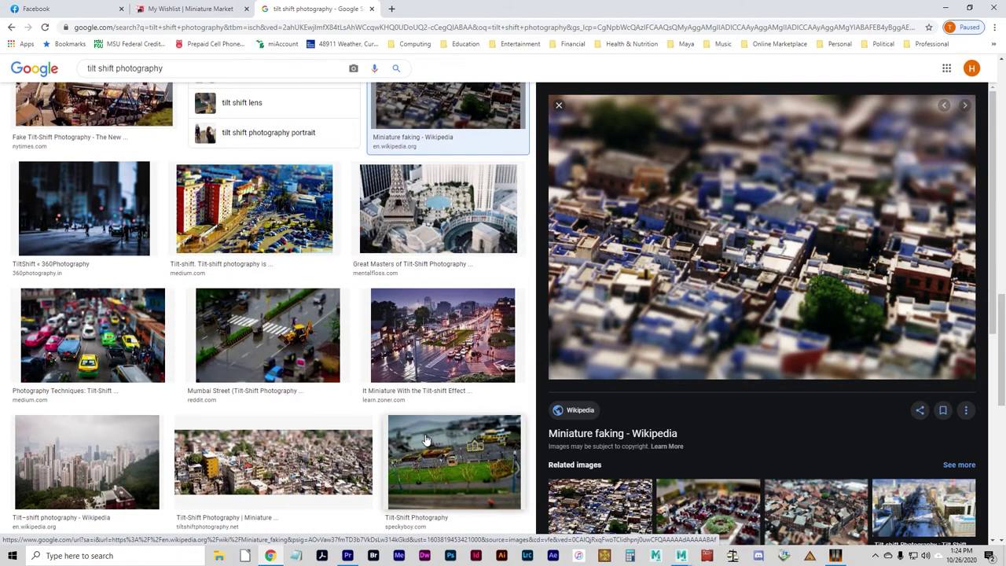
scroll(428, 440, "down", 4)
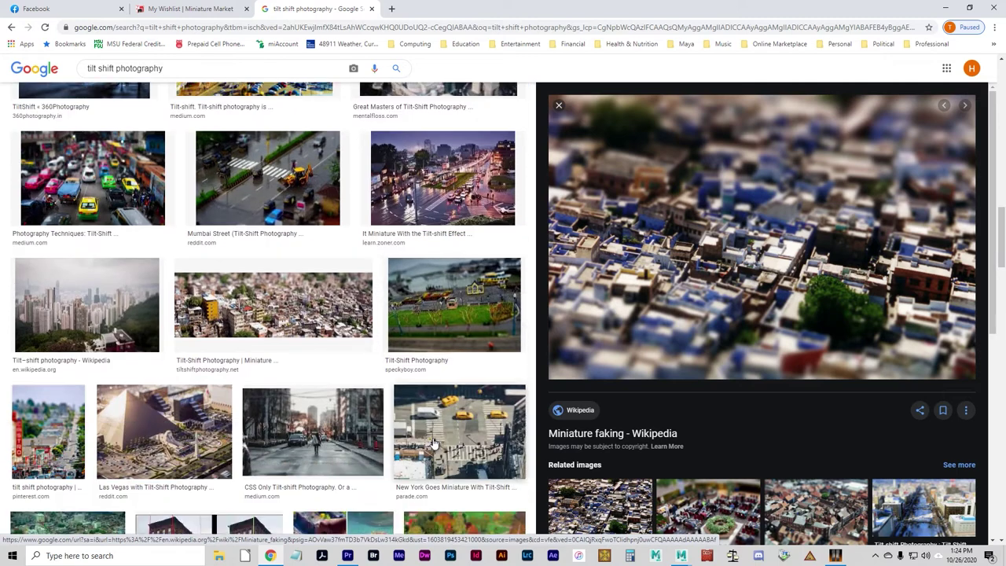
scroll(433, 442, "down", 5)
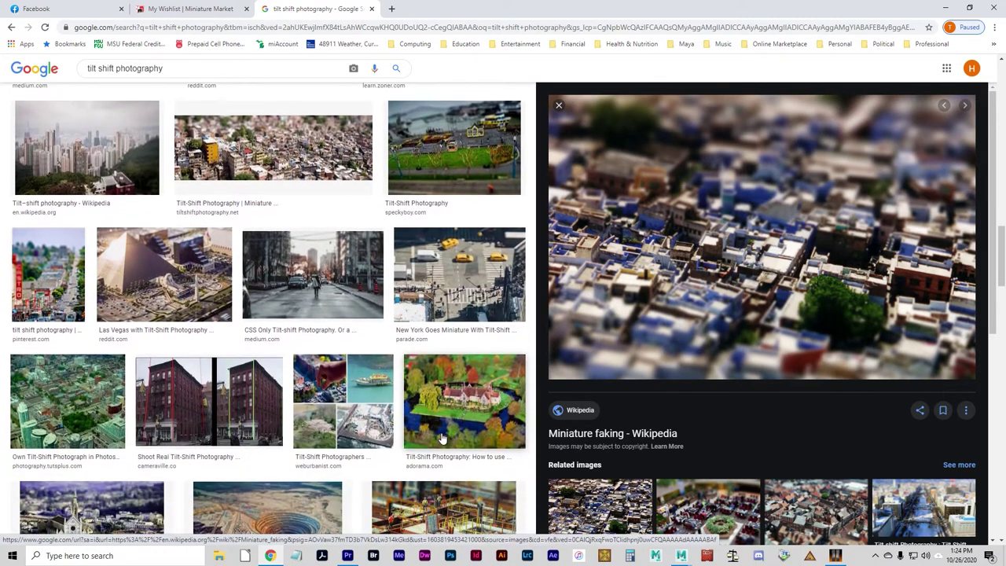
scroll(443, 438, "down", 5)
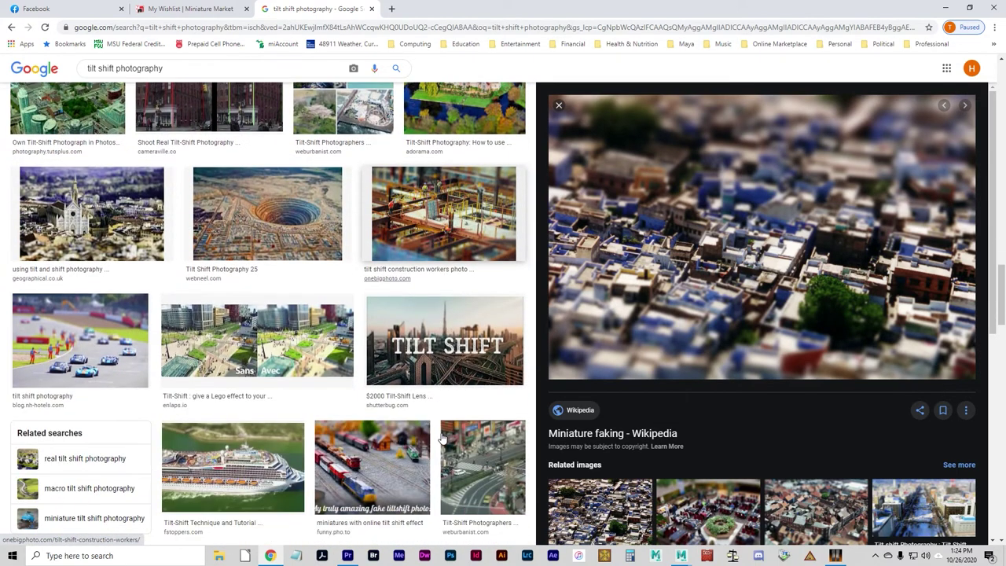
scroll(443, 436, "down", 2)
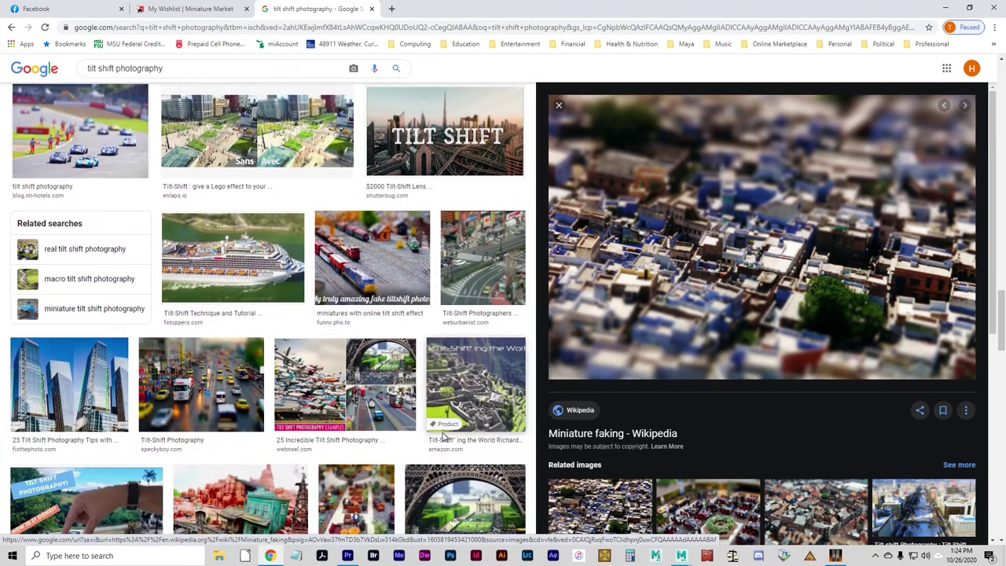
scroll(469, 414, "down", 3)
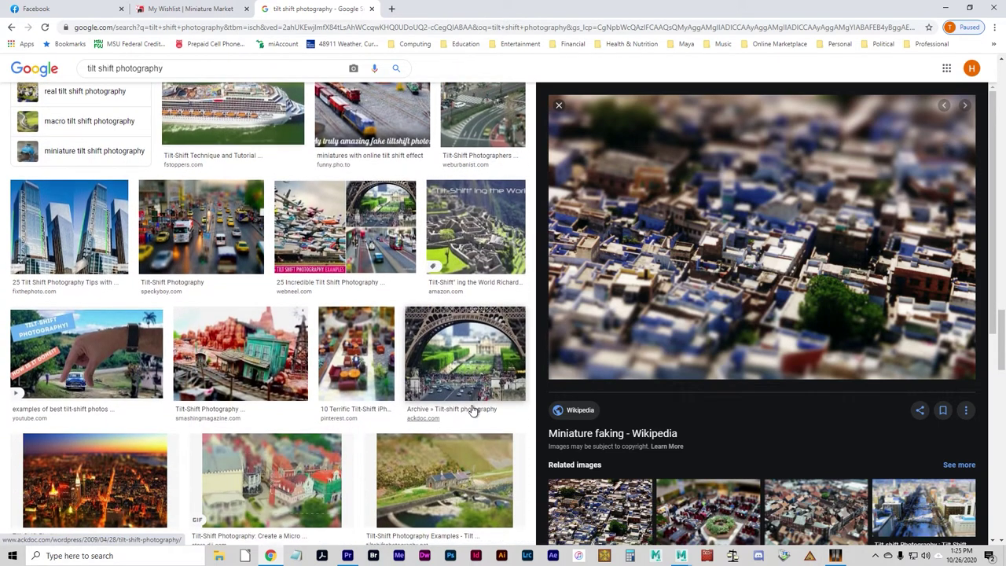
scroll(470, 411, "down", 2)
scroll(189, 415, "down", 2)
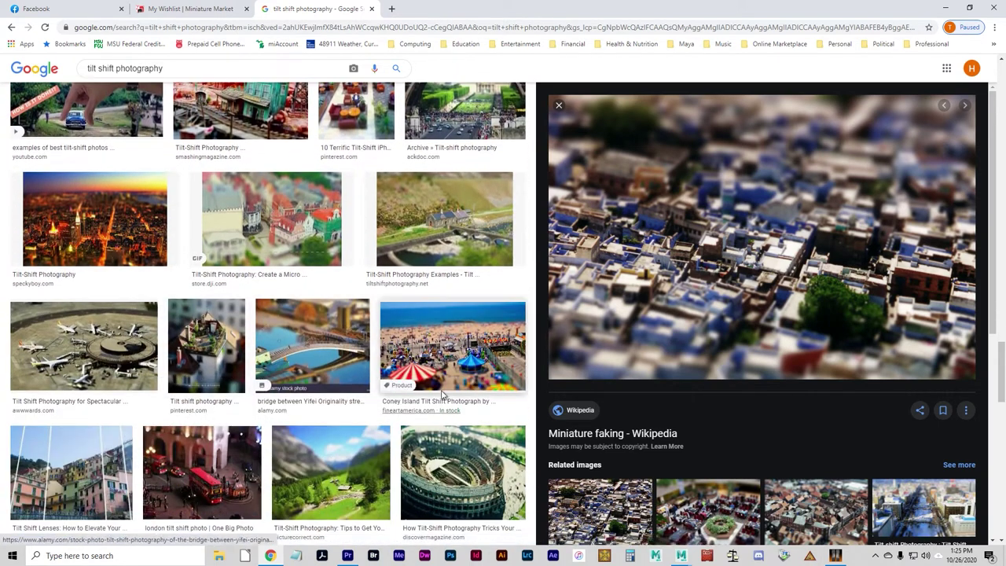
- Preview the Coney Island tilt shift photo and one more example from the results
left_click(473, 378)
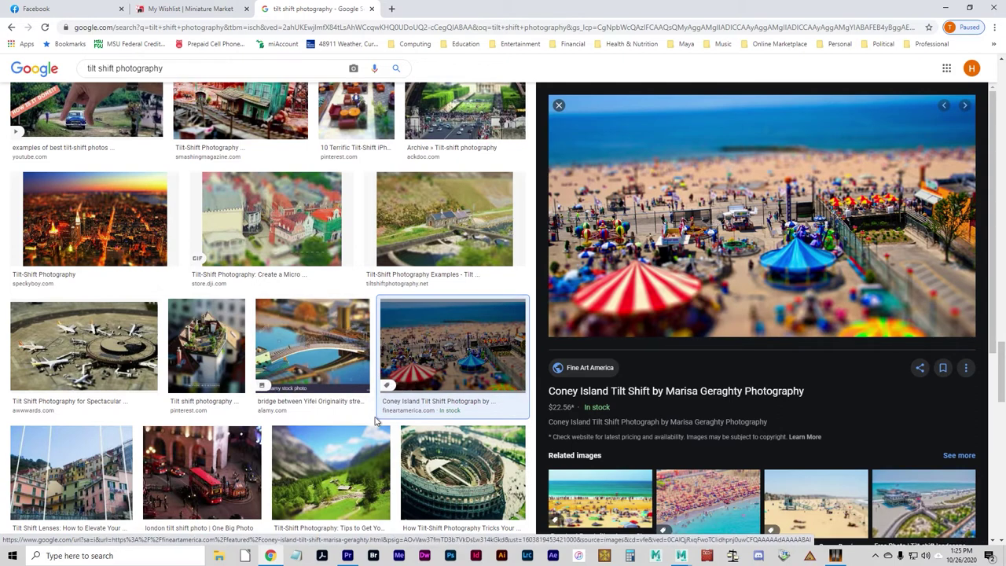
scroll(449, 411, "up", 5)
scroll(508, 422, "down", 2)
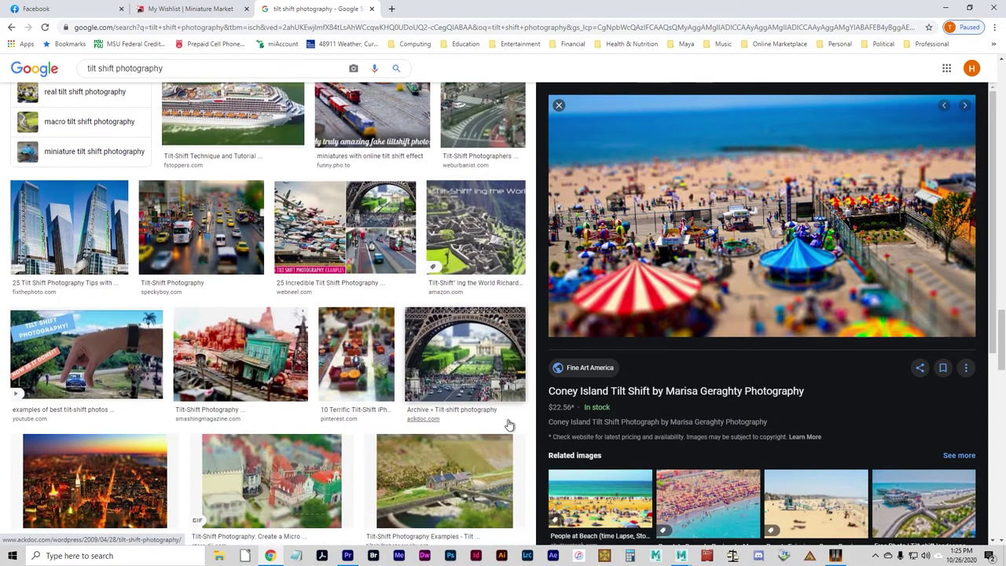
scroll(485, 482, "down", 1)
left_click(471, 377)
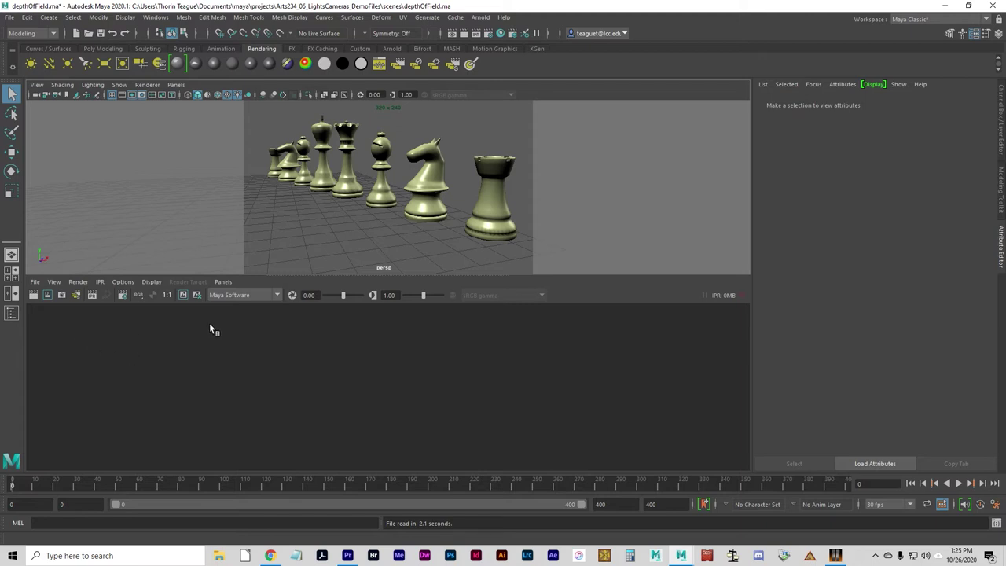
- Open the Outliner, create camera1 via Create > Cameras > Camera, and show the Four View layout
left_click(12, 254)
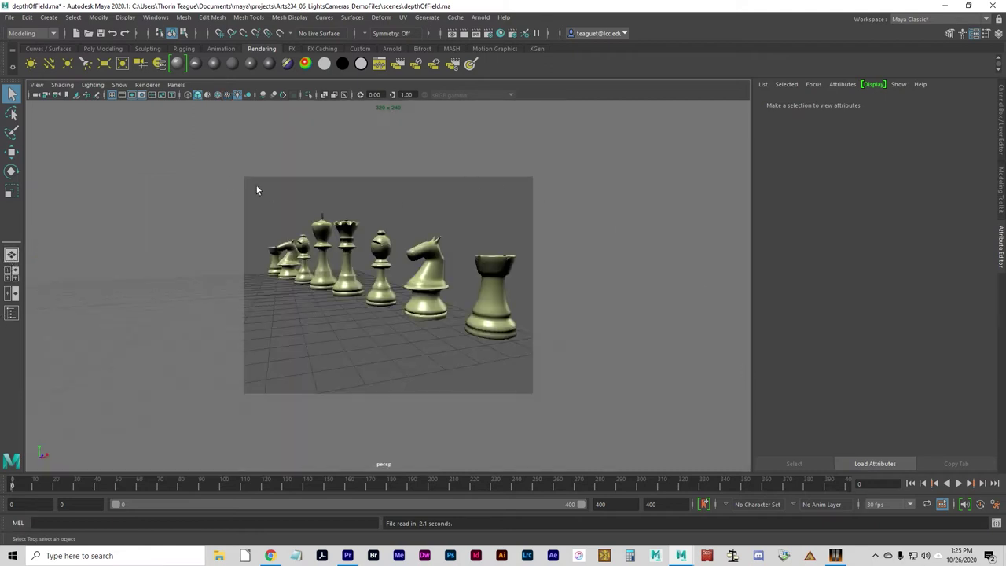
left_click(156, 17)
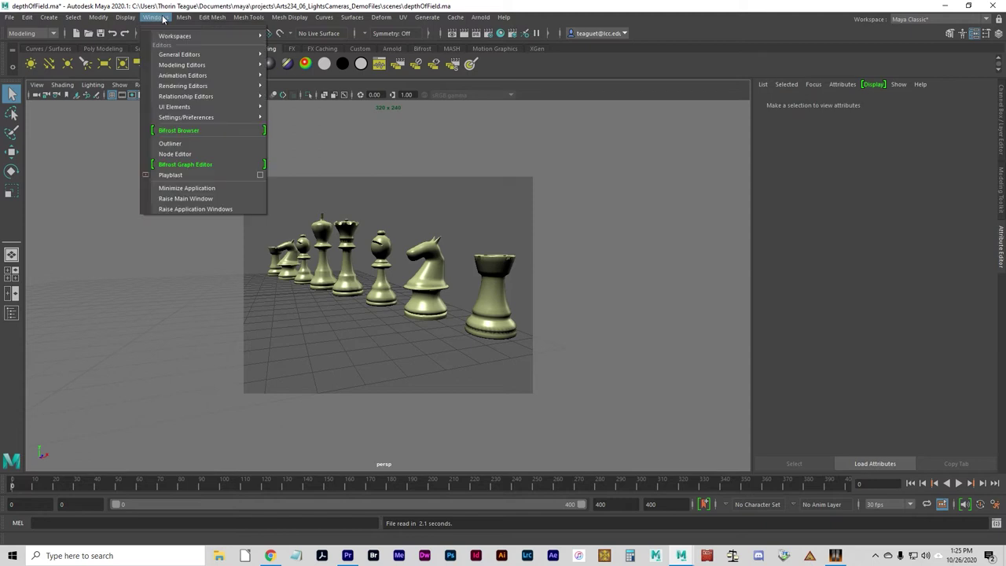
left_click(193, 143)
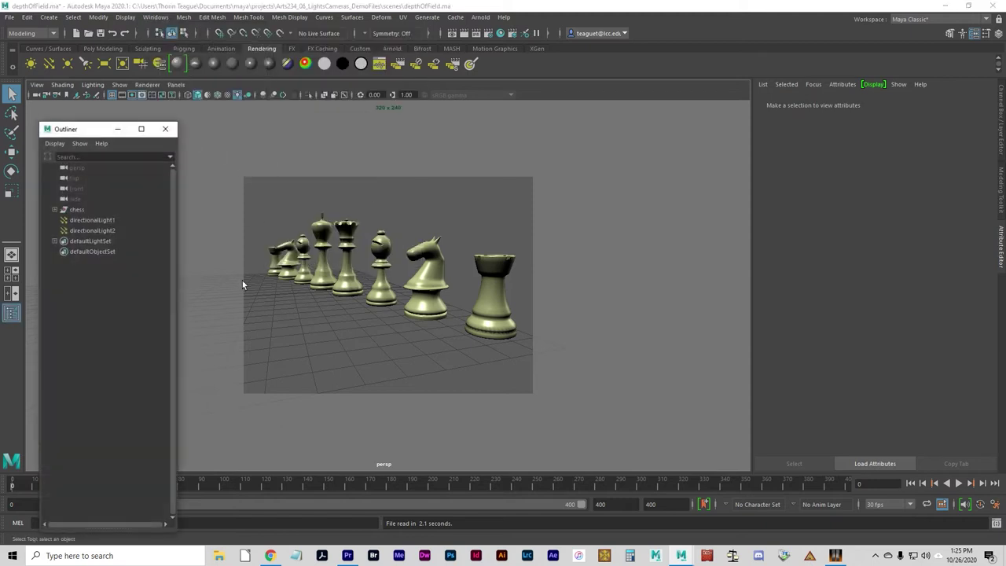
left_click(48, 17)
mouse_move(76, 89)
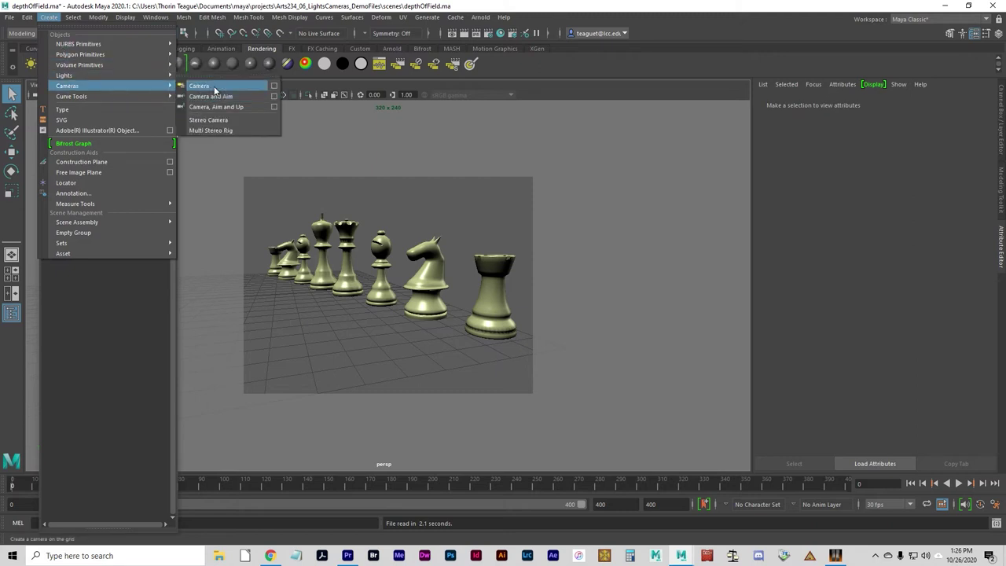
left_click(200, 85)
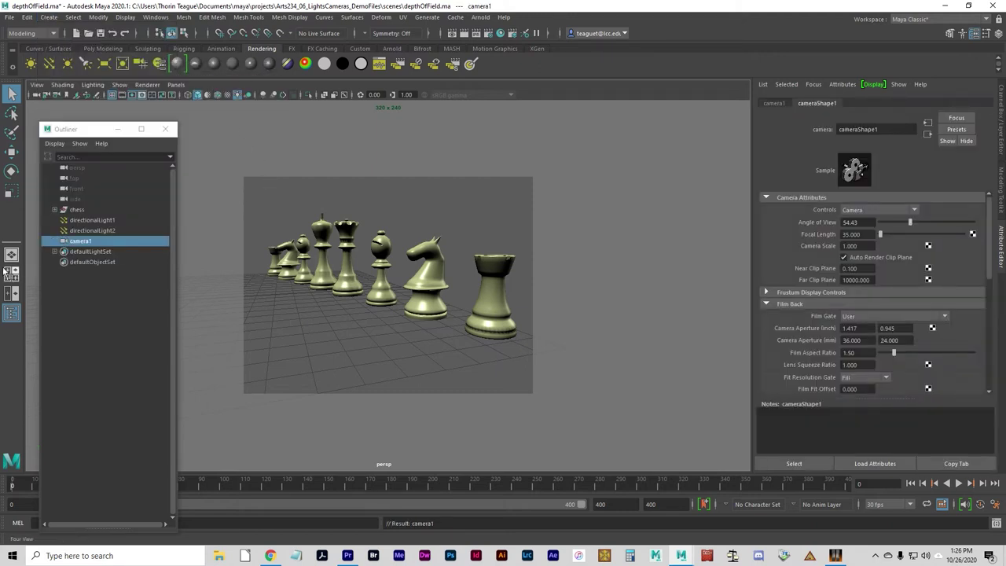
left_click(11, 312)
- Set the top-left view to camera1 and tumble it onto the receding chess row
left_click(166, 129)
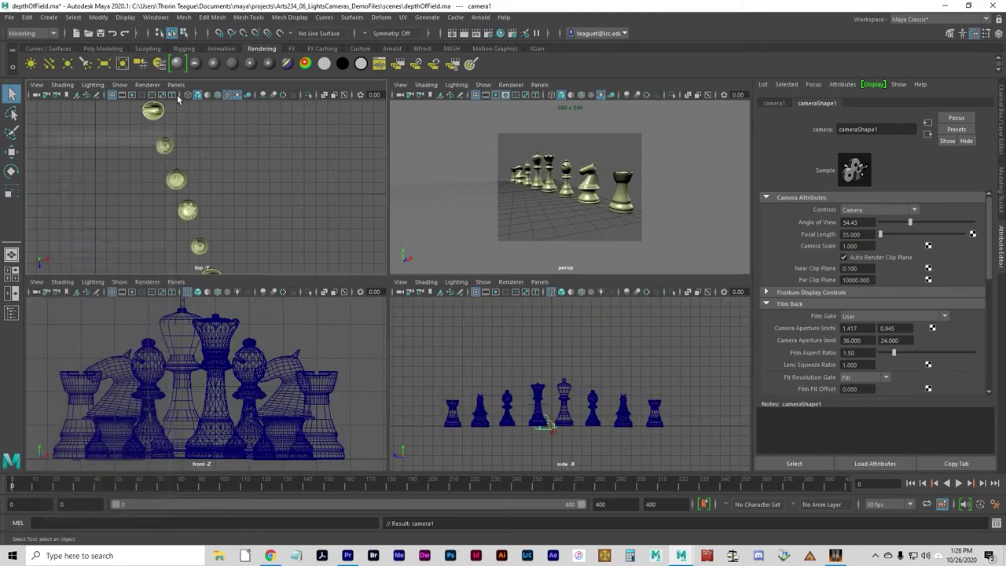
left_click(176, 84)
mouse_move(236, 95)
left_click(308, 97)
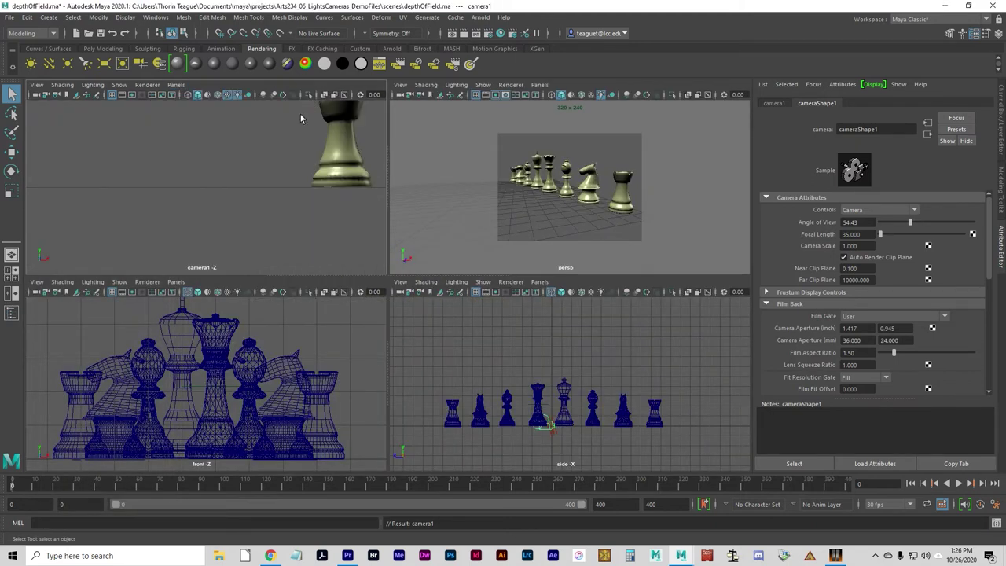
left_click_drag(267, 169, 225, 178, "alt")
left_click_drag(329, 177, 208, 193, "alt")
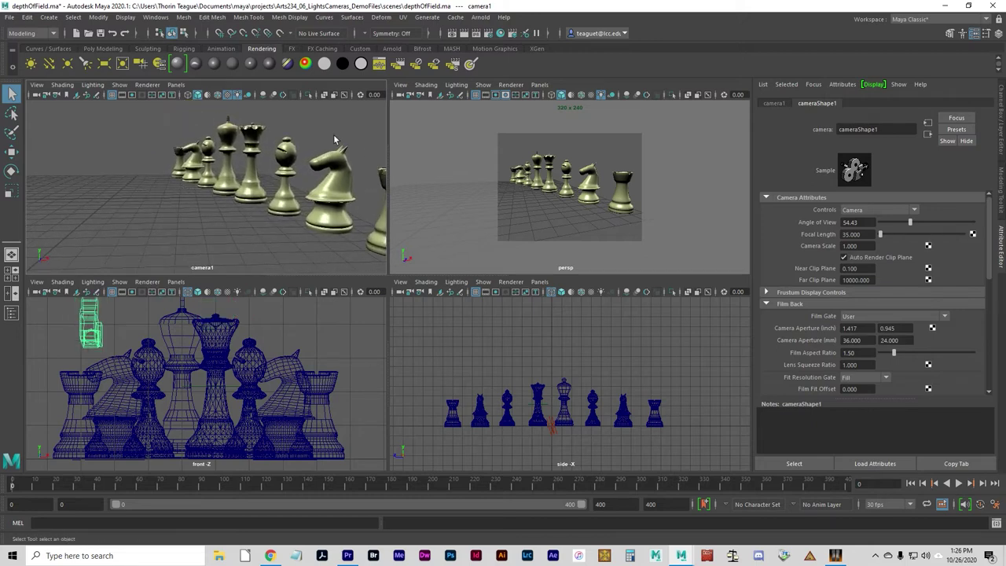
left_click_drag(311, 199, 205, 184, "alt")
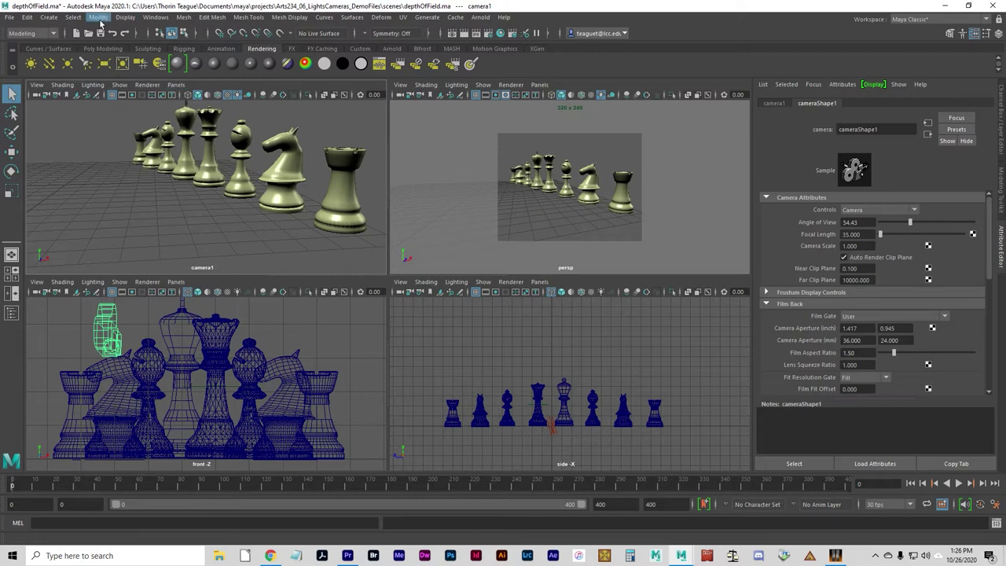
- Turn on the Object Details heads-up display in all views
left_click(127, 18)
mouse_move(150, 56)
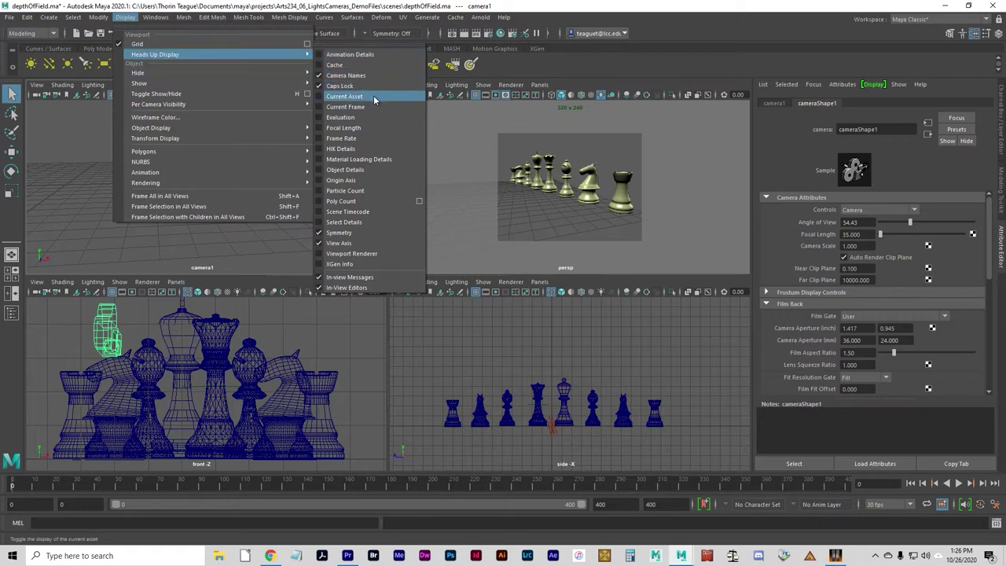
left_click(368, 169)
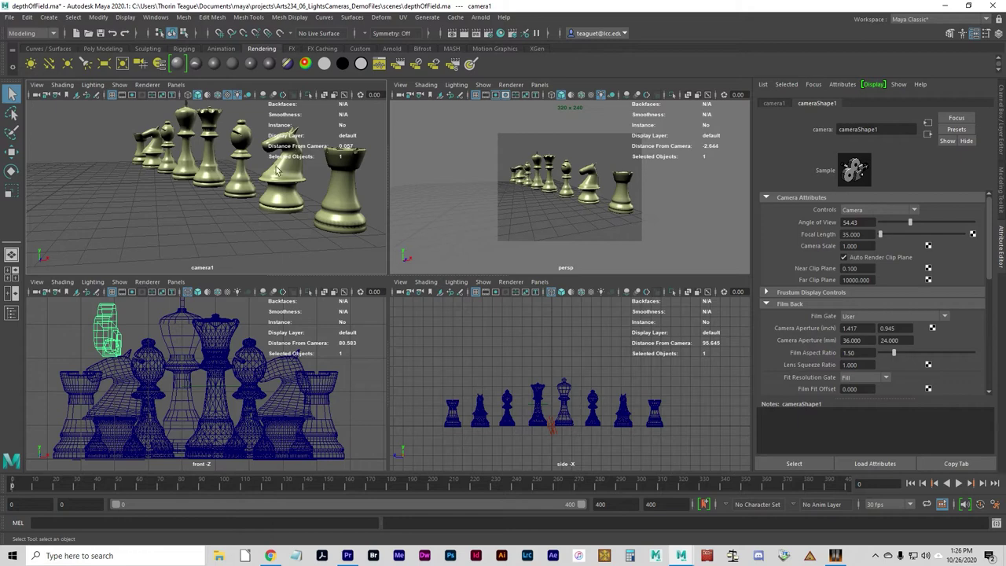
- Select the queen and bishop to read their distance from camera1 (queen 20.527)
left_click(211, 160)
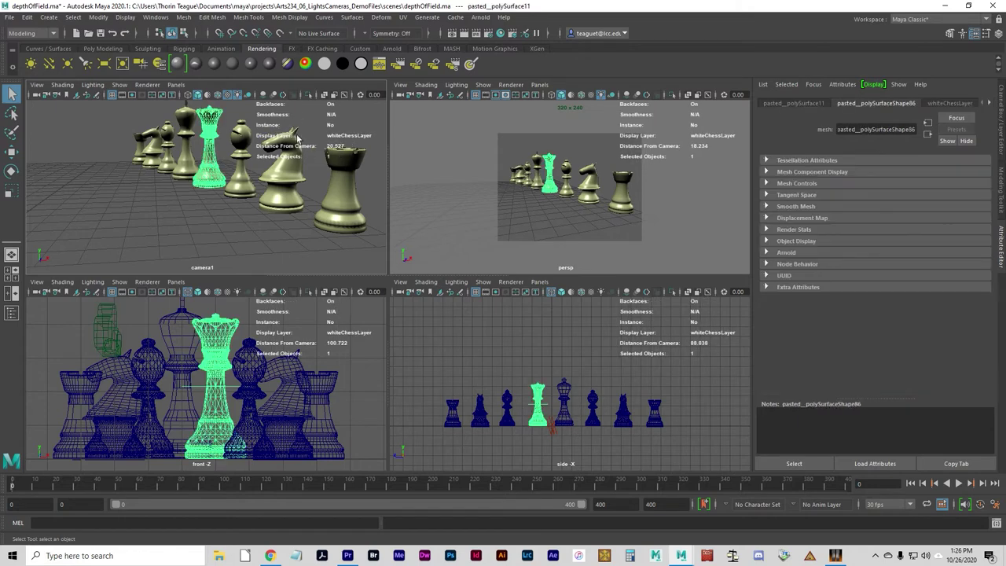
left_click(208, 175)
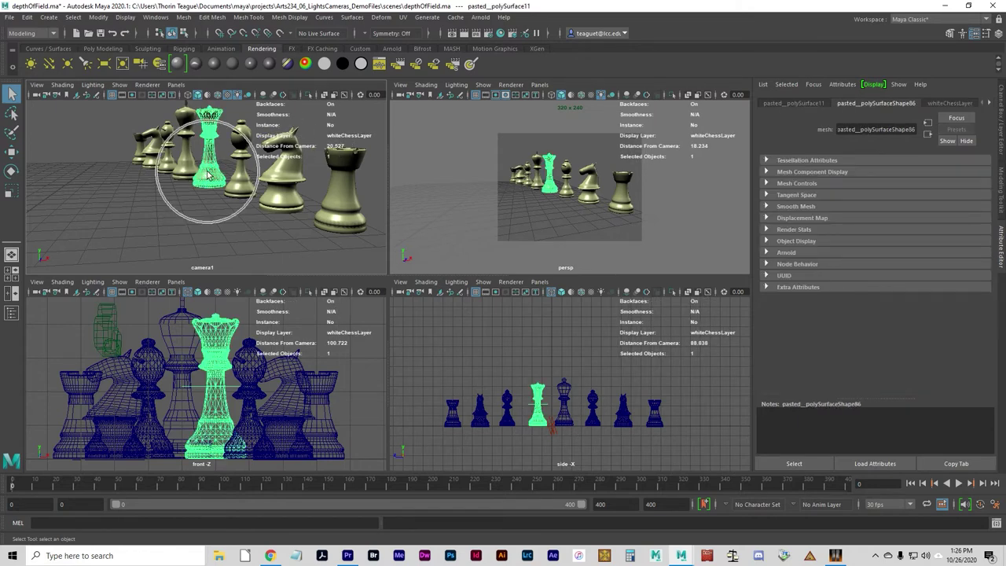
left_click(344, 150)
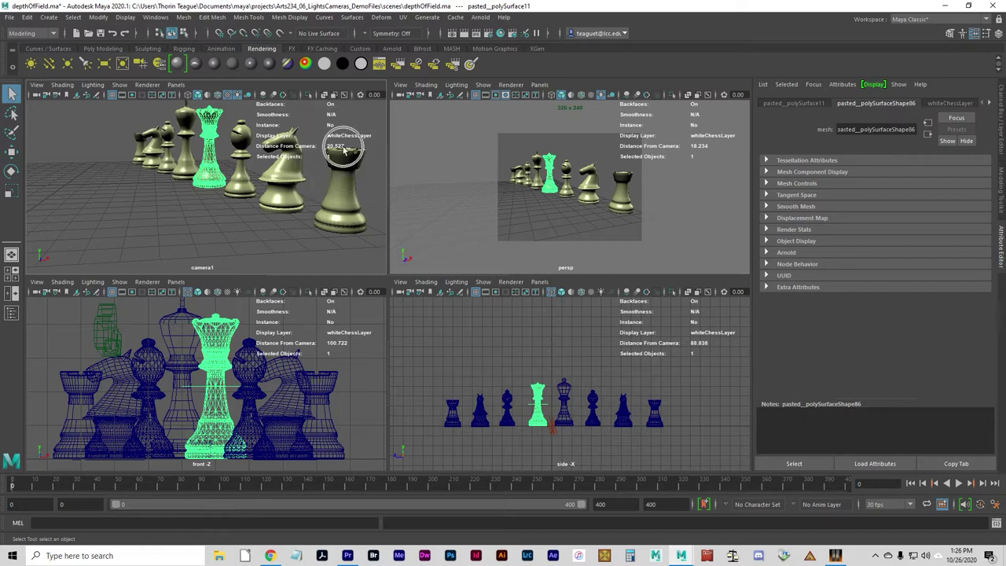
left_click(205, 161)
left_click(206, 161)
left_click(244, 166)
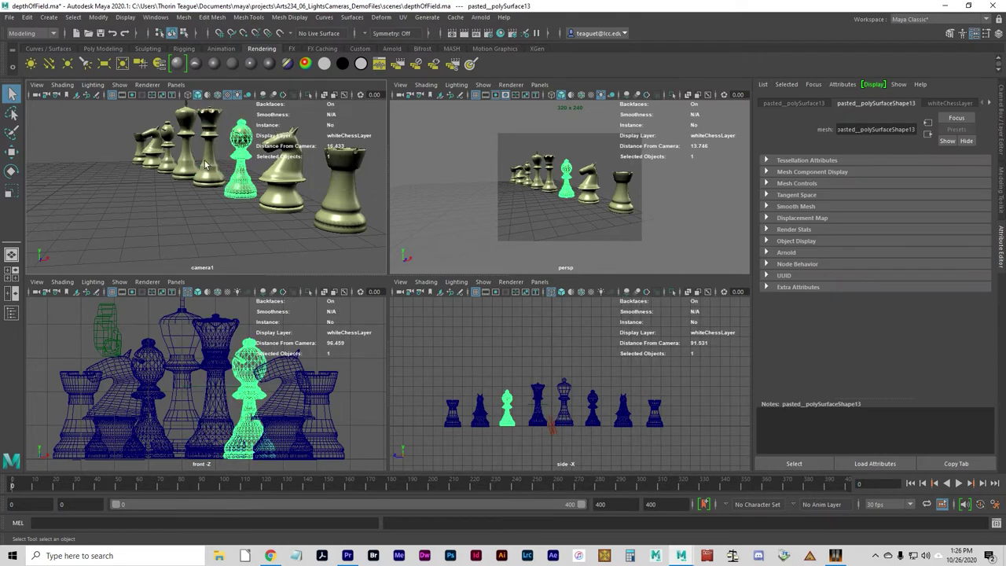
left_click(209, 165)
left_click(340, 149)
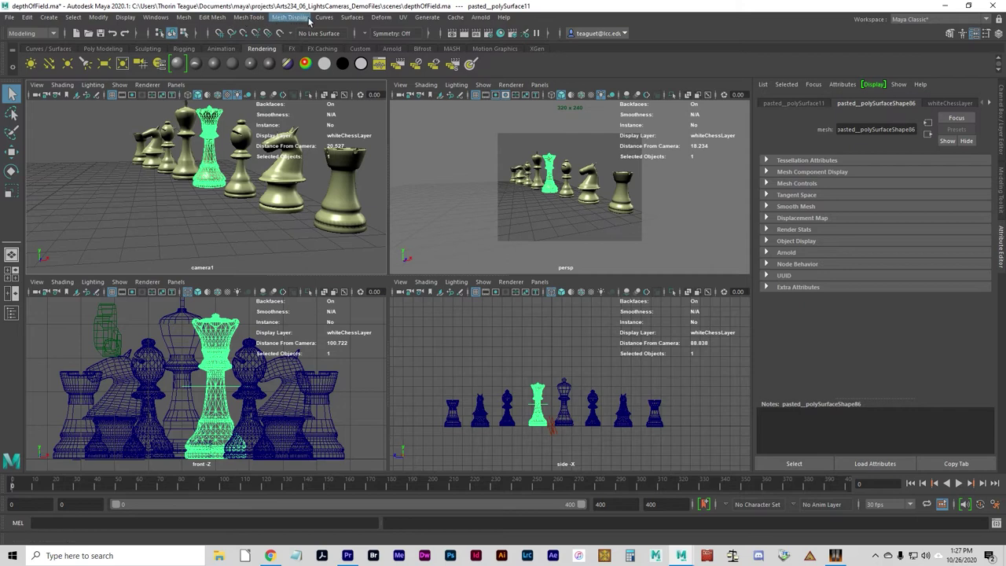
left_click(155, 17)
- Select camera1 in the Outliner and collapse its Film Back section in the Attribute Editor
mouse_move(185, 55)
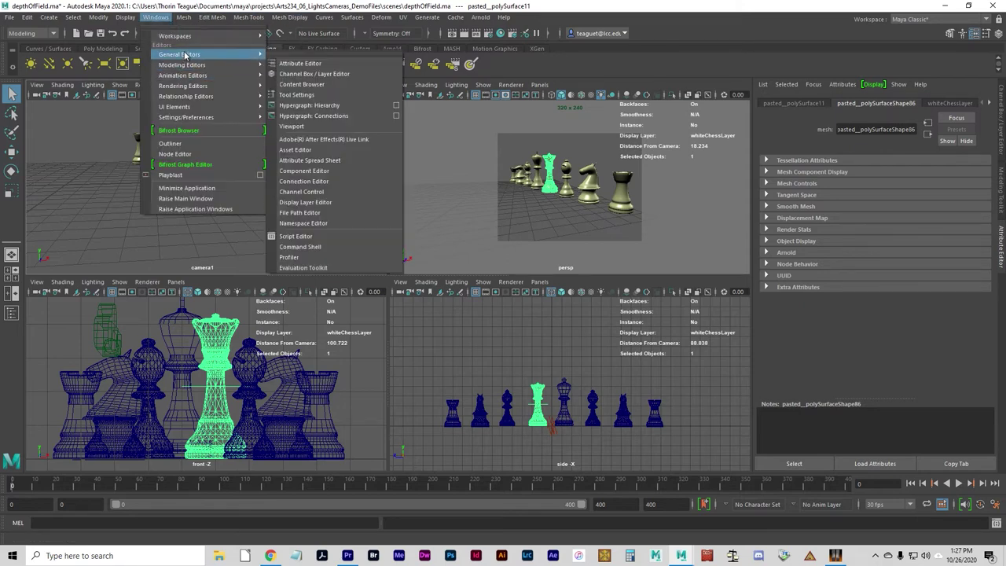
left_click(169, 143)
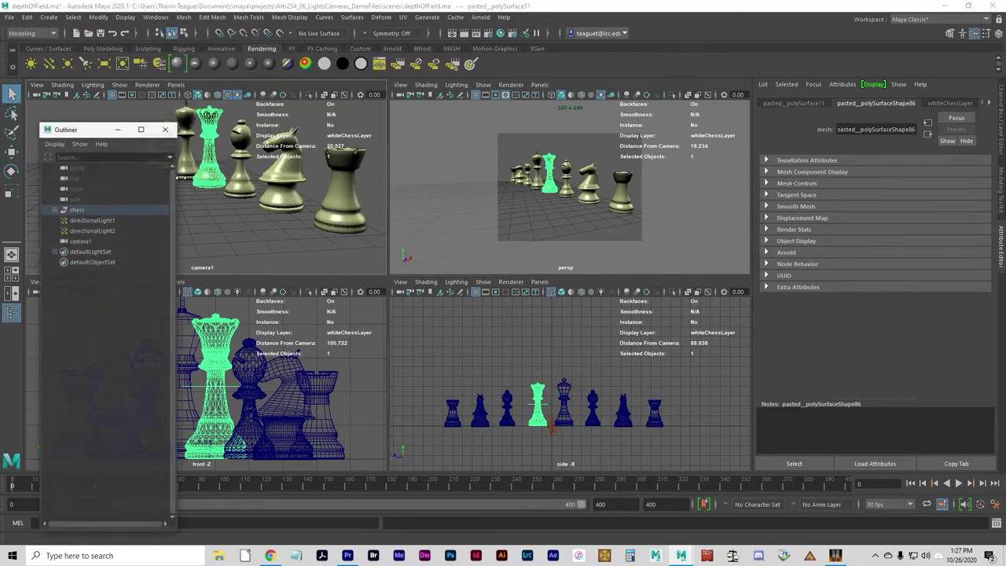
left_click(84, 241)
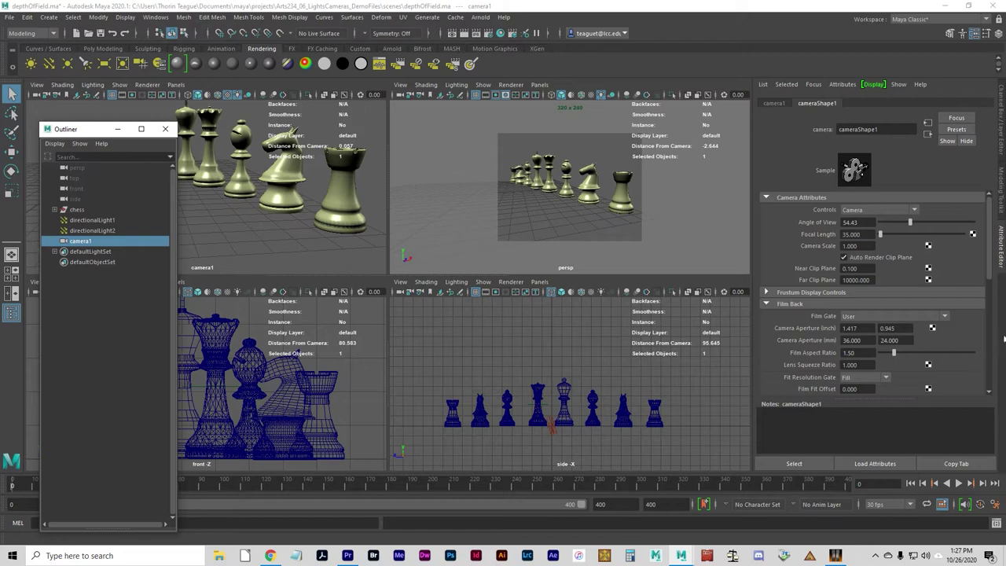
mouse_move(991, 271)
left_mouse_down()
mouse_move(989, 303)
mouse_move(988, 254)
left_mouse_up()
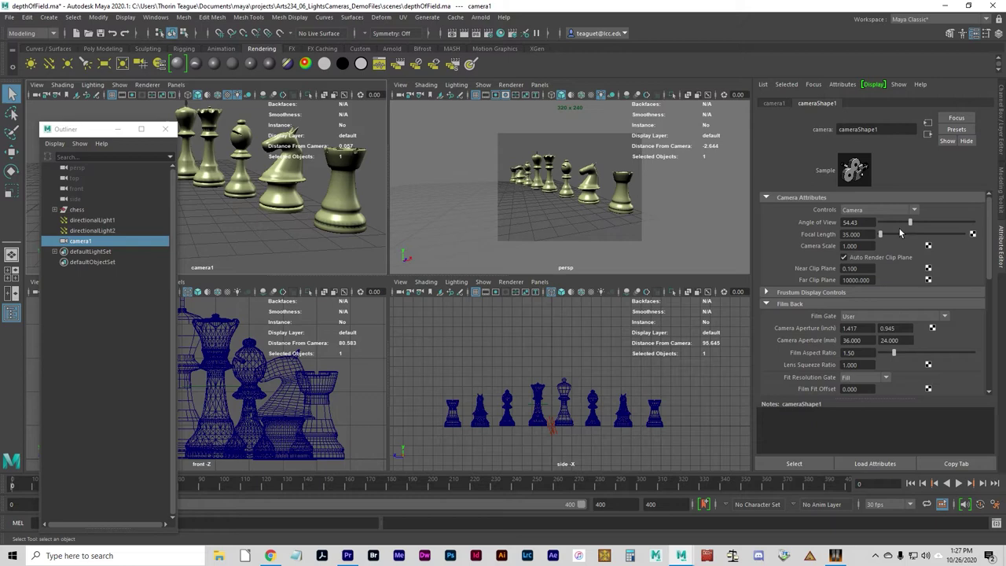
scroll(817, 318, "down", 4)
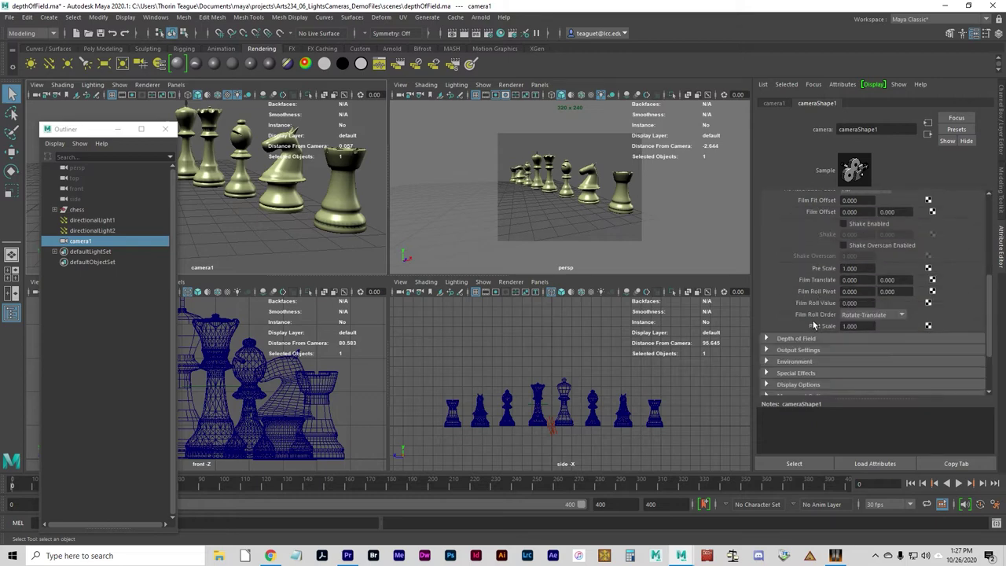
scroll(817, 318, "up", 2)
scroll(817, 318, "up", 2)
left_click(787, 250)
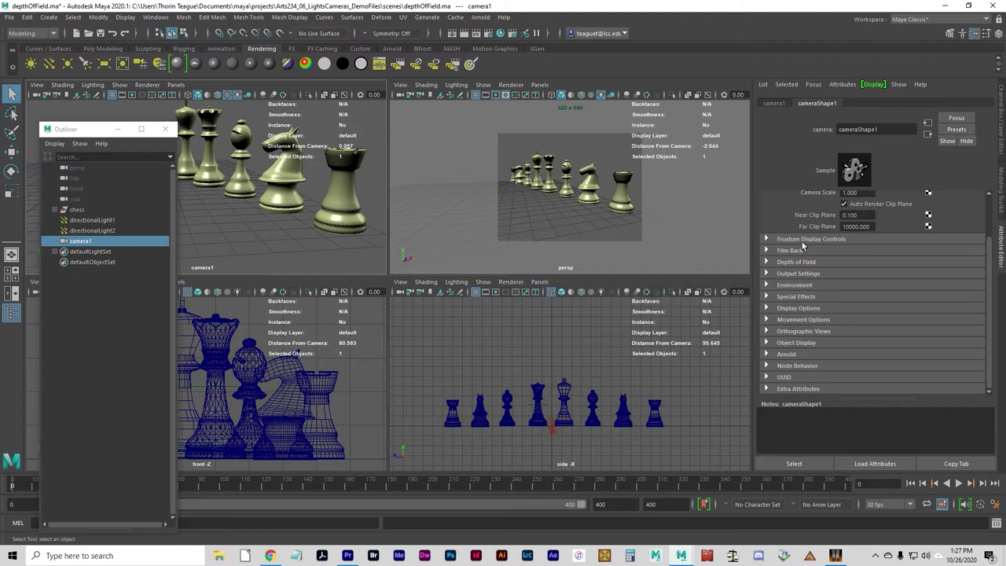
- Turn on camera1's depth of field with a Focus Distance of 26
left_click(791, 250)
left_click(799, 249)
left_click(799, 261)
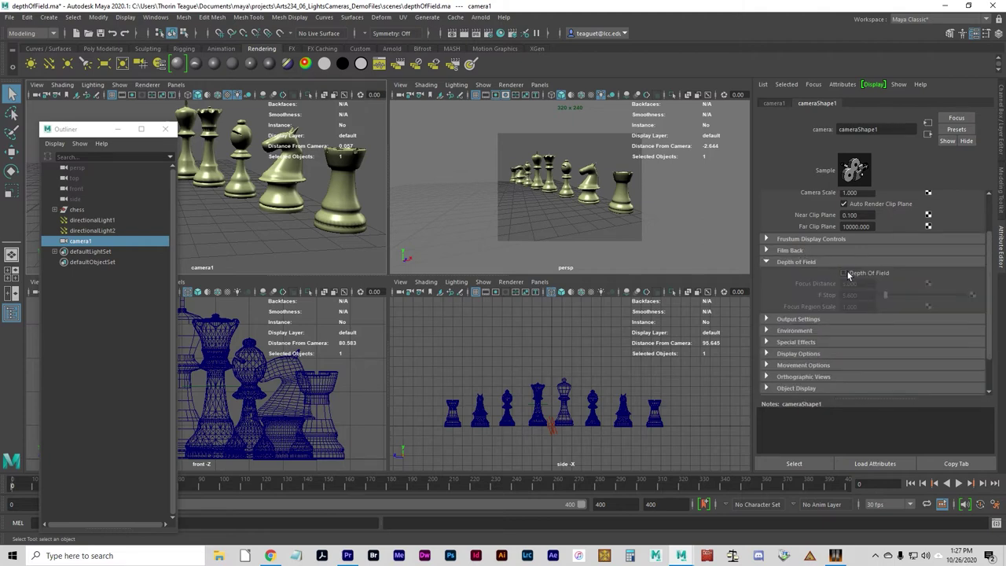
left_click(844, 272)
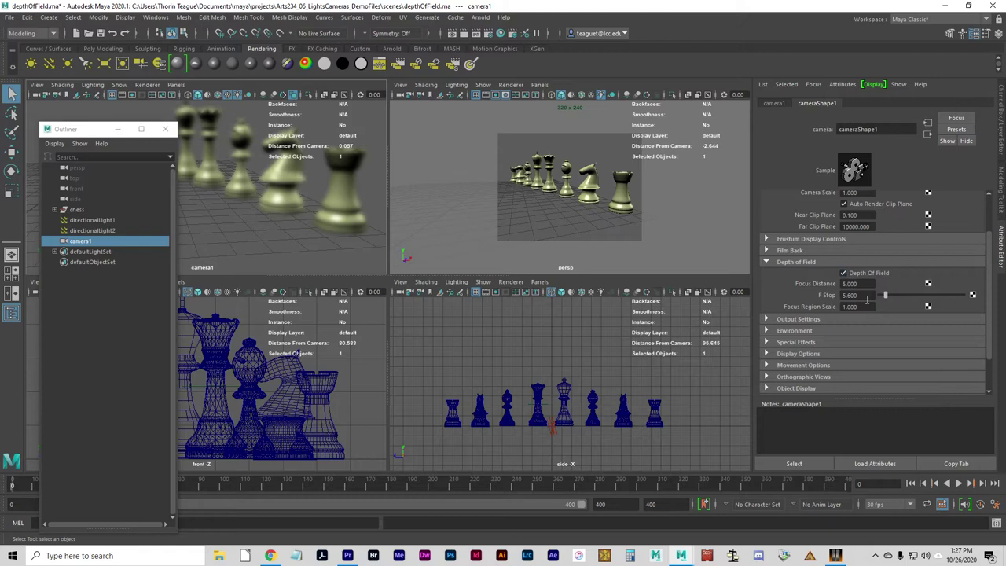
double_click(850, 283)
type("26")
key("Return")
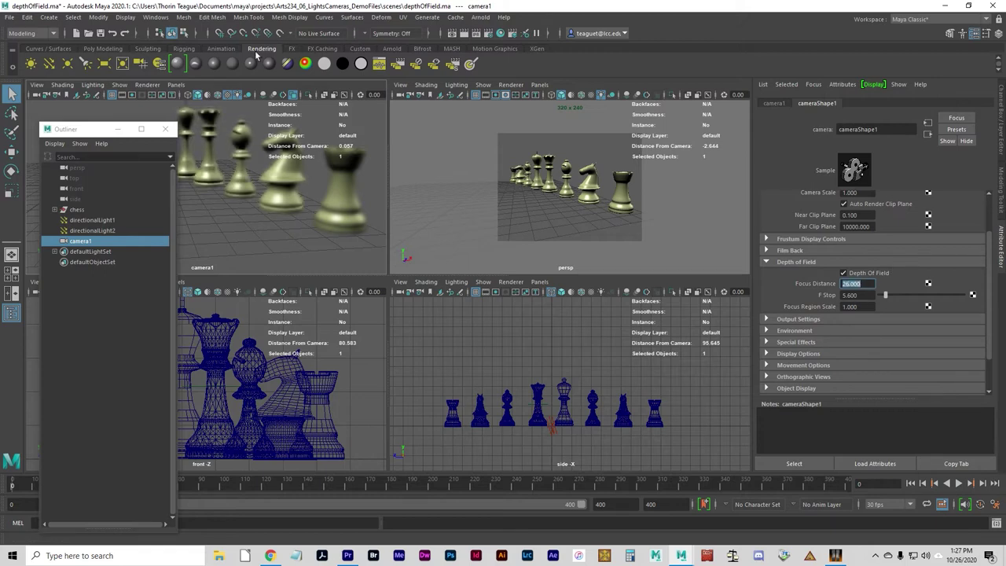
- After checking the white queen, change camera1's Focus Distance to 20.5 and deselect
left_click(205, 146)
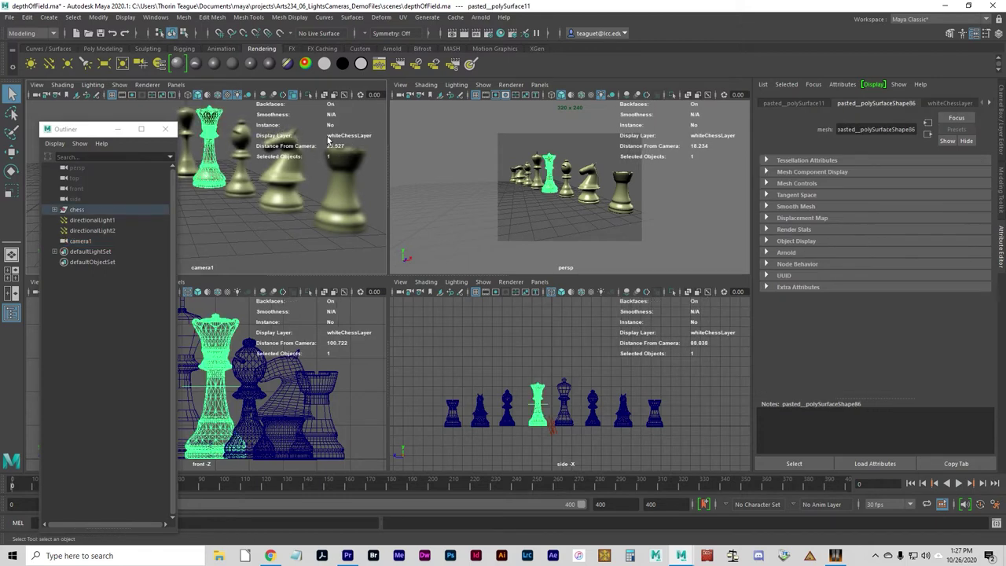
left_click(85, 241)
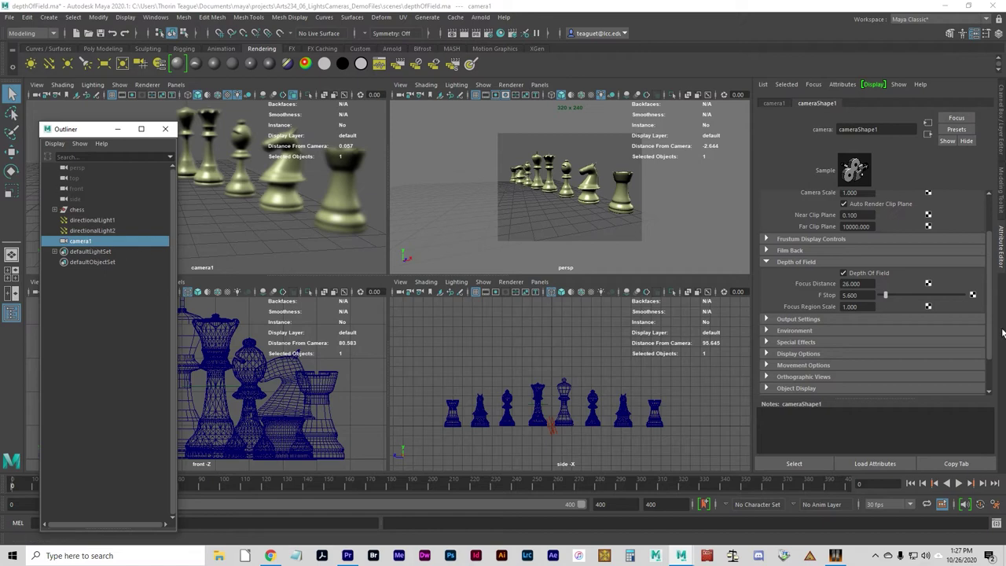
left_click(865, 294)
left_click(864, 284)
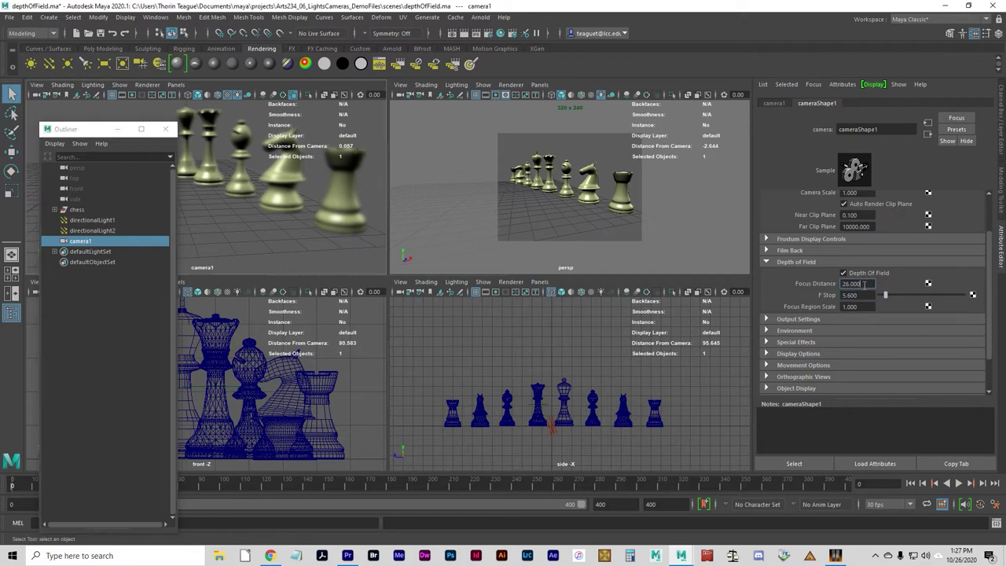
left_click_drag(871, 284, 833, 280)
type("20.5")
key("Return")
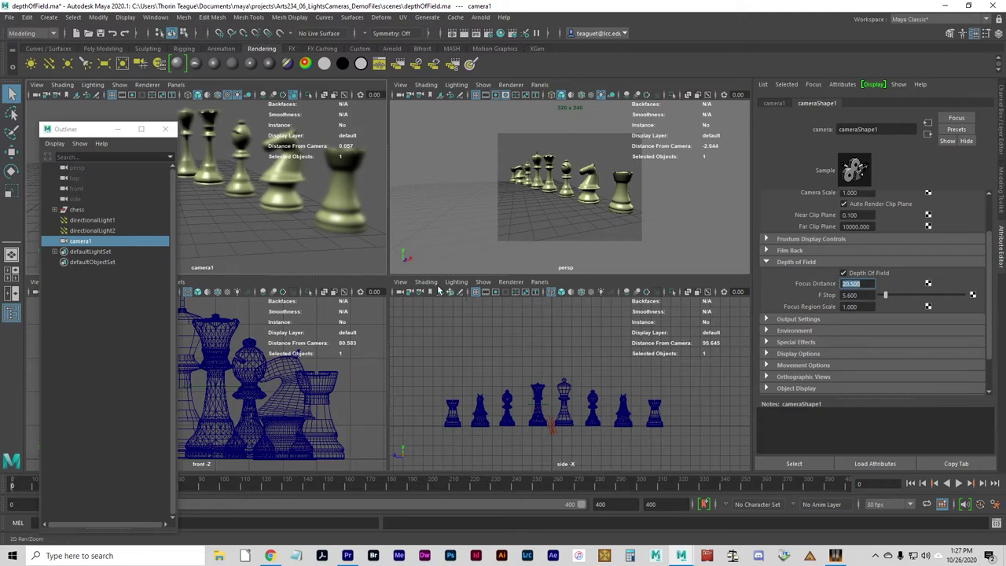
left_click(249, 209)
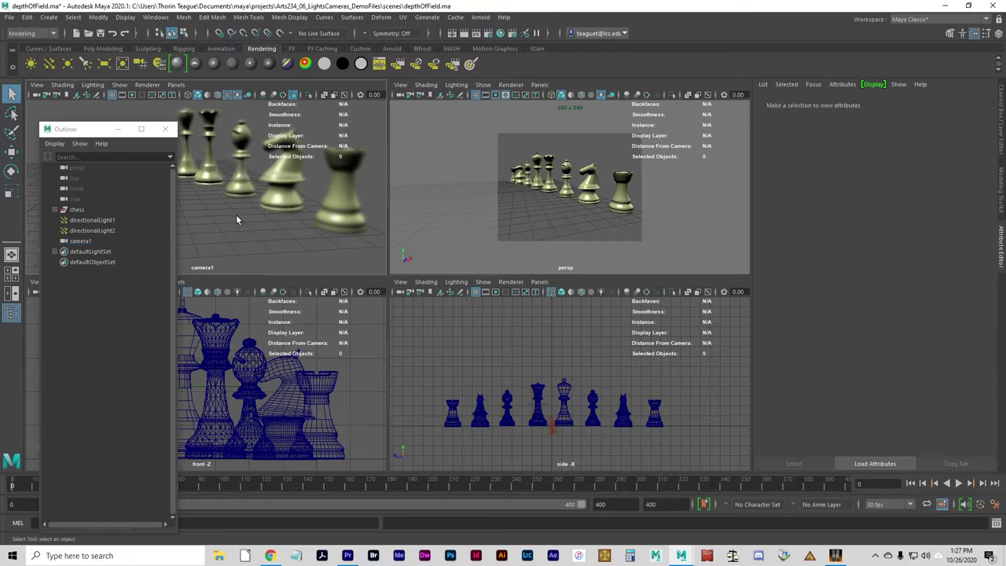
- Sweep camera1's F Stop slider between 1 and 64, settling near 4.19
left_click(79, 240)
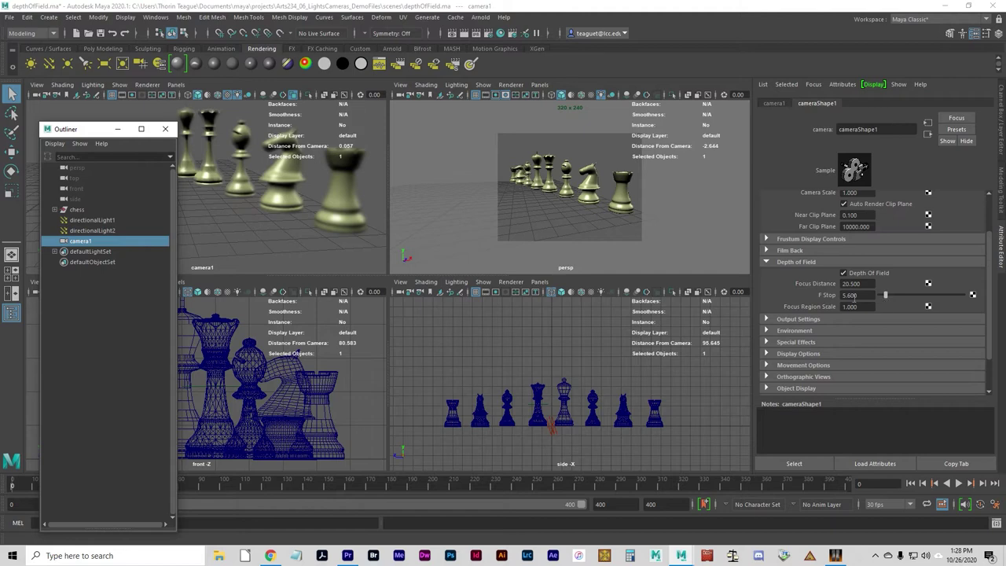
left_click(864, 295)
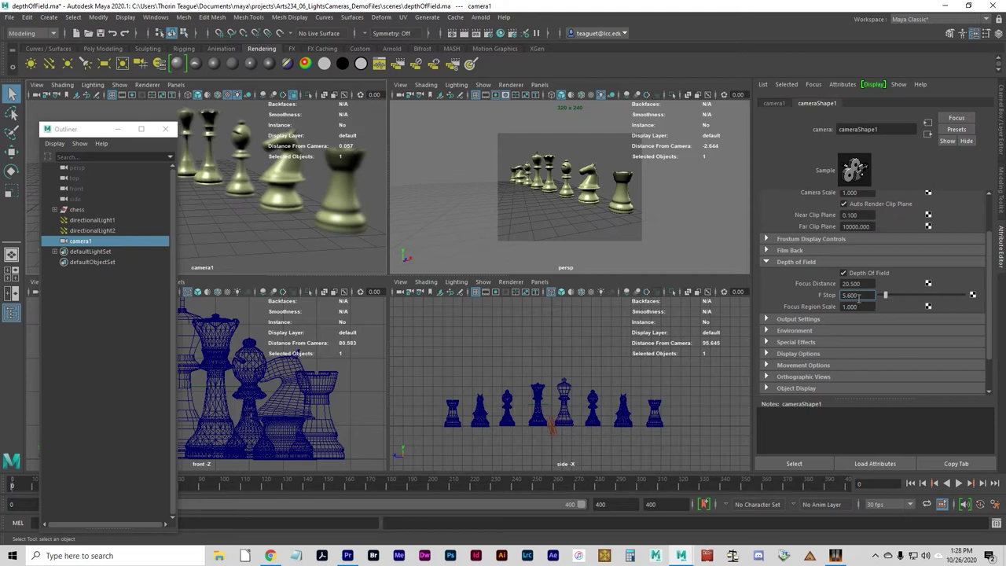
double_click(859, 295)
left_click_drag(885, 296, 935, 296)
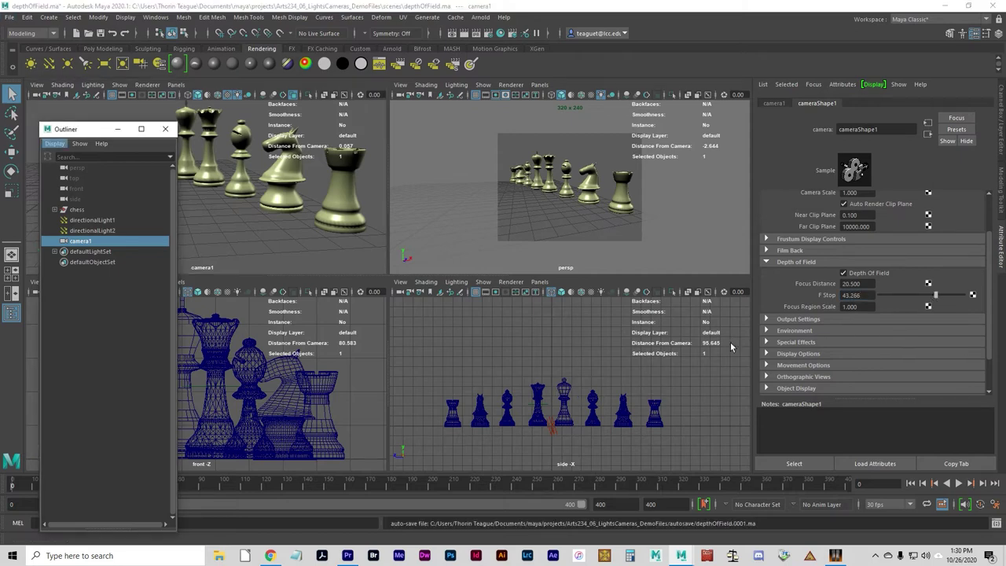
left_click_drag(935, 297, 892, 295)
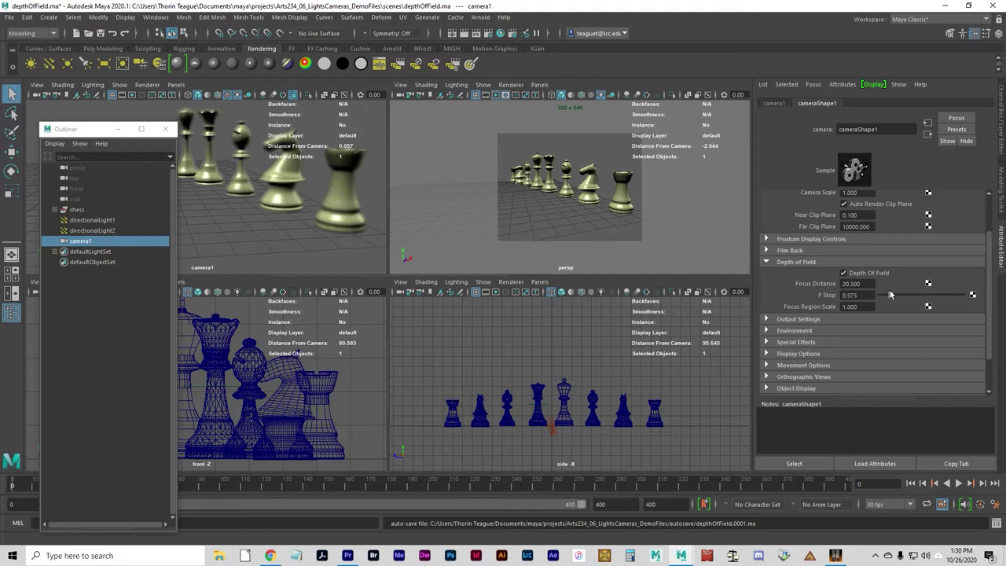
left_click_drag(890, 294, 883, 295)
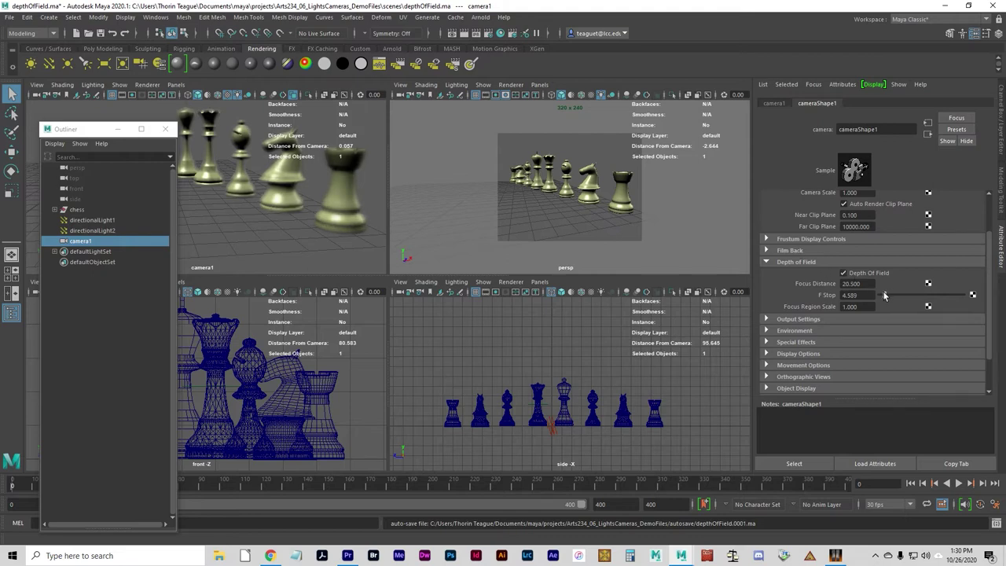
left_click(788, 250)
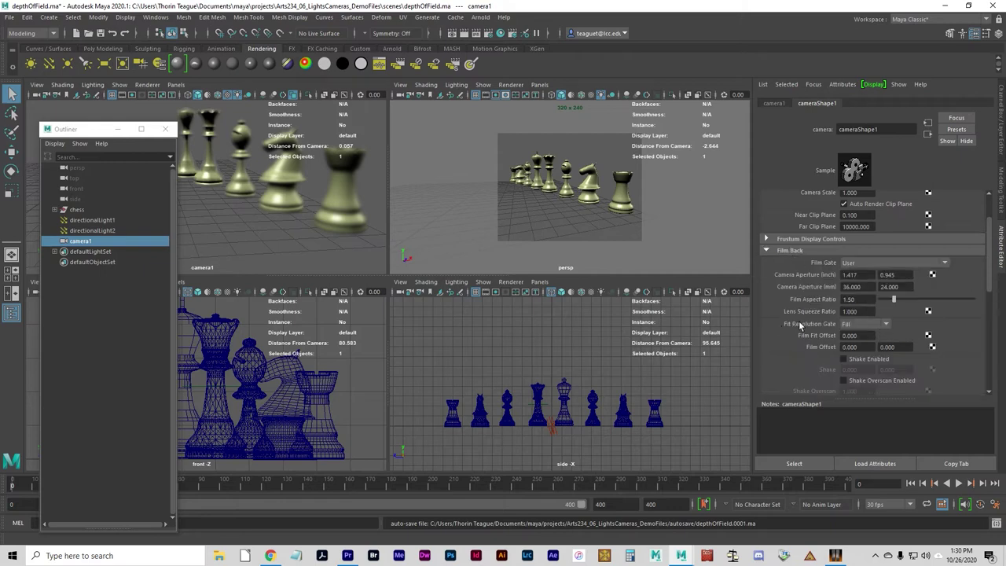
left_click(790, 250)
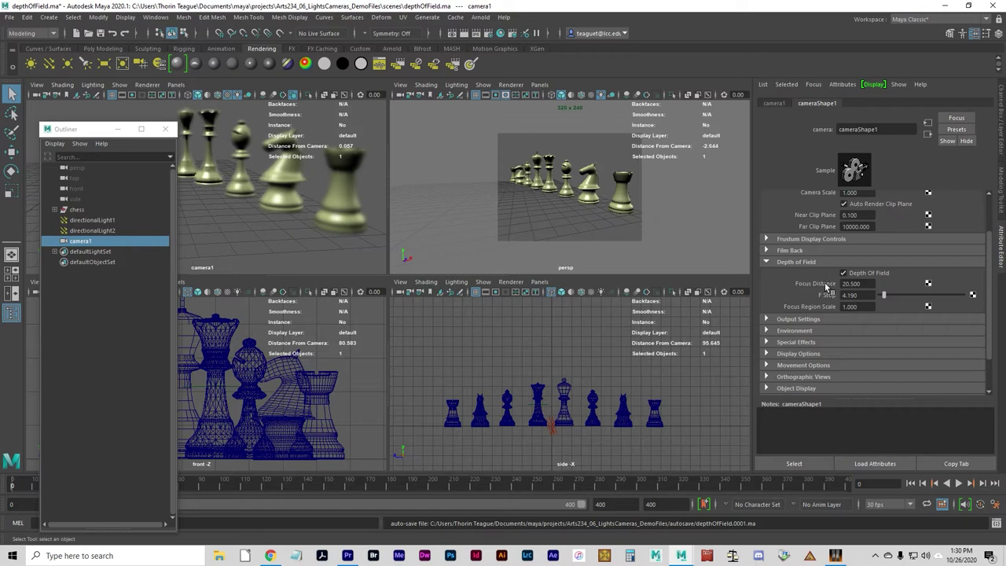
- Run a test IPR render, then close it and dismiss the warning
left_click(216, 194)
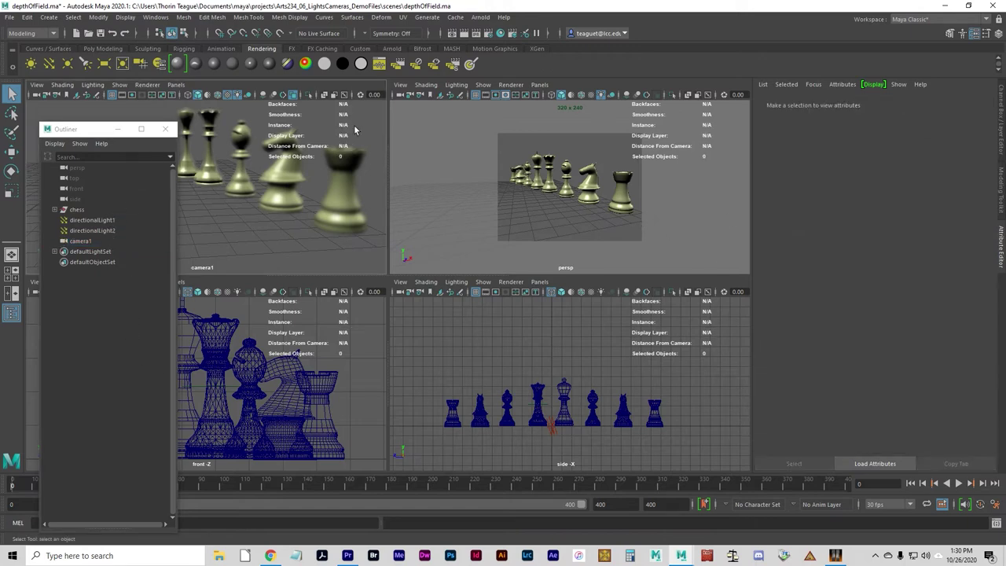
left_click(473, 33)
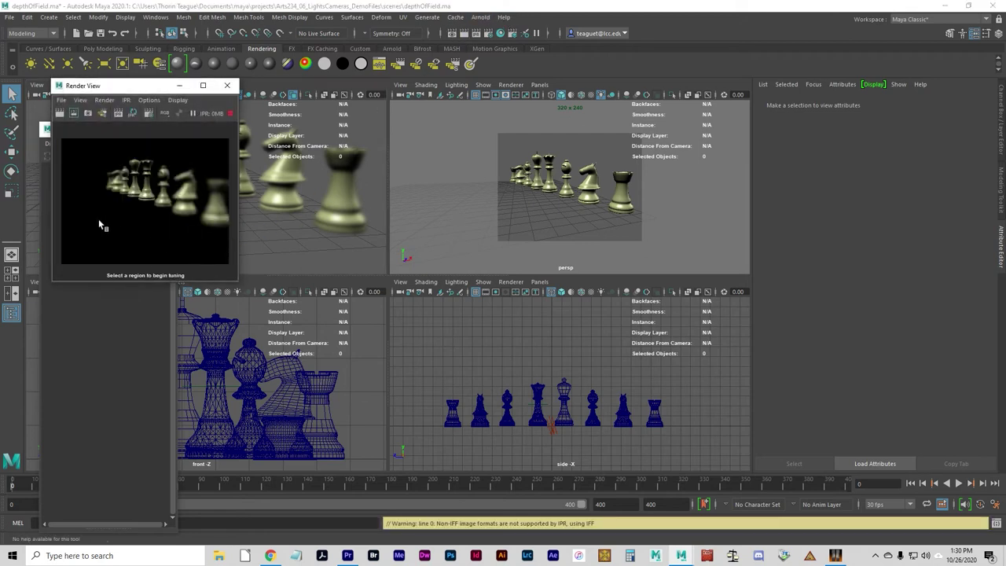
left_click(227, 84)
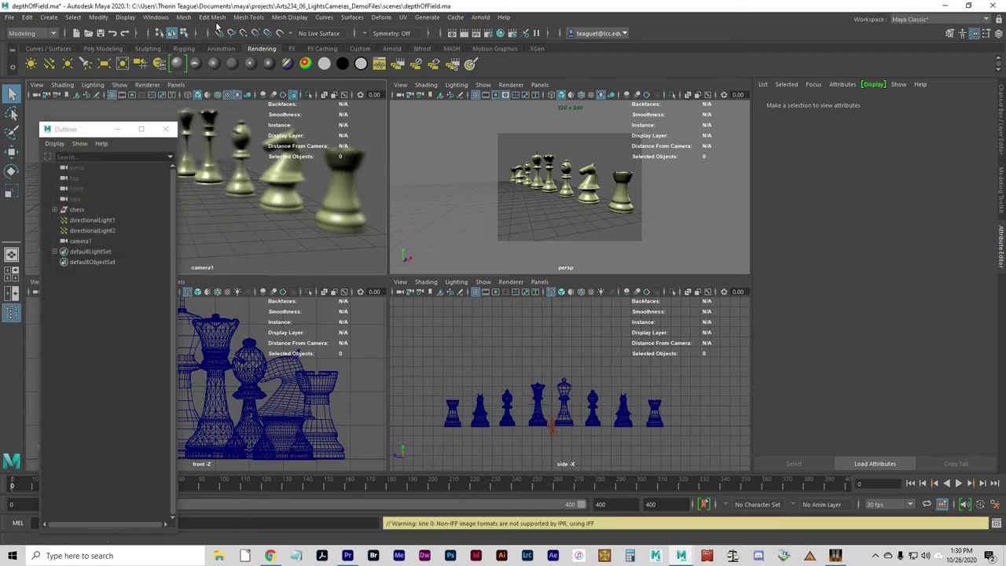
left_click(224, 250)
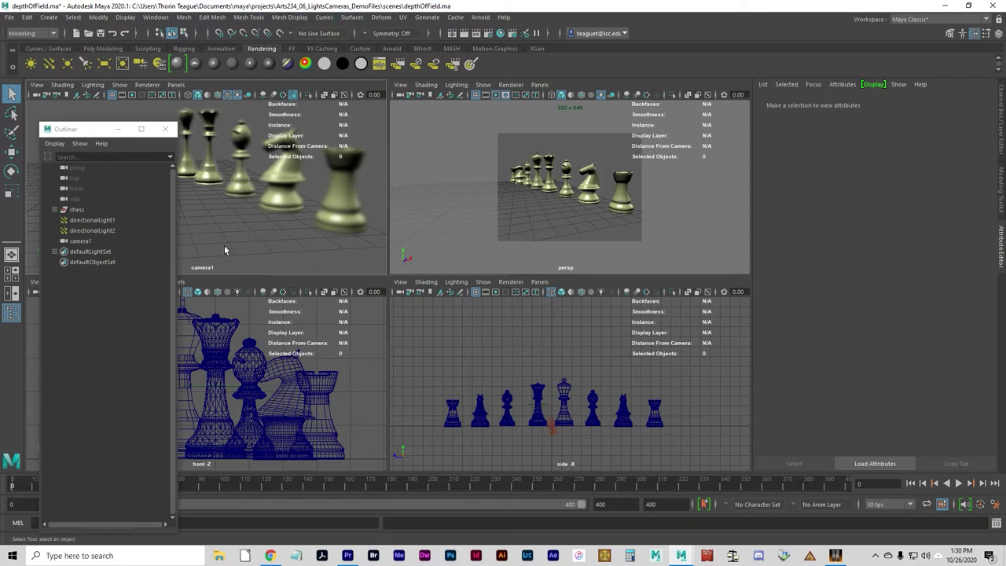
- Switch to the Rendering menu set and set Render Settings Image Size to HD 1080
left_click(32, 33)
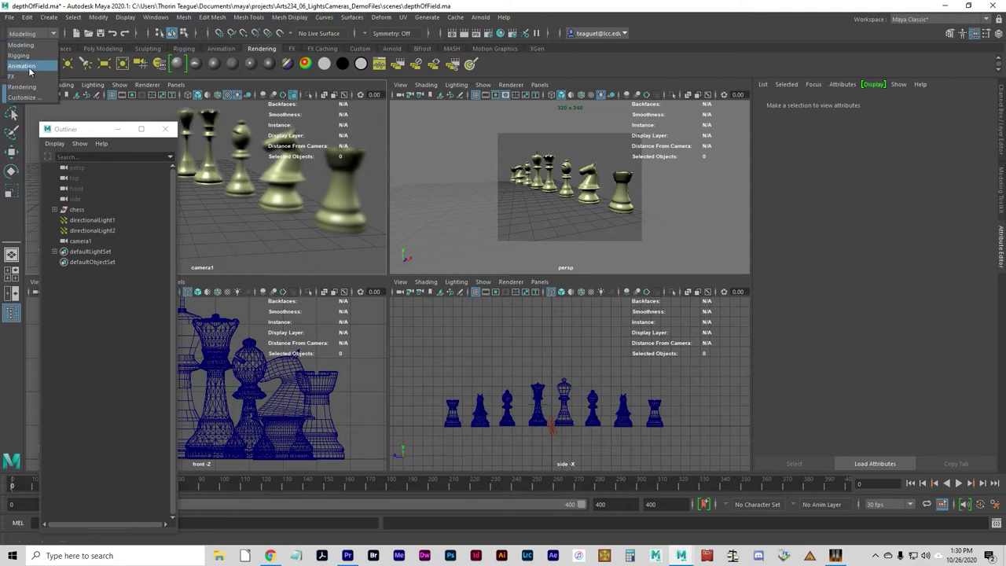
left_click(22, 86)
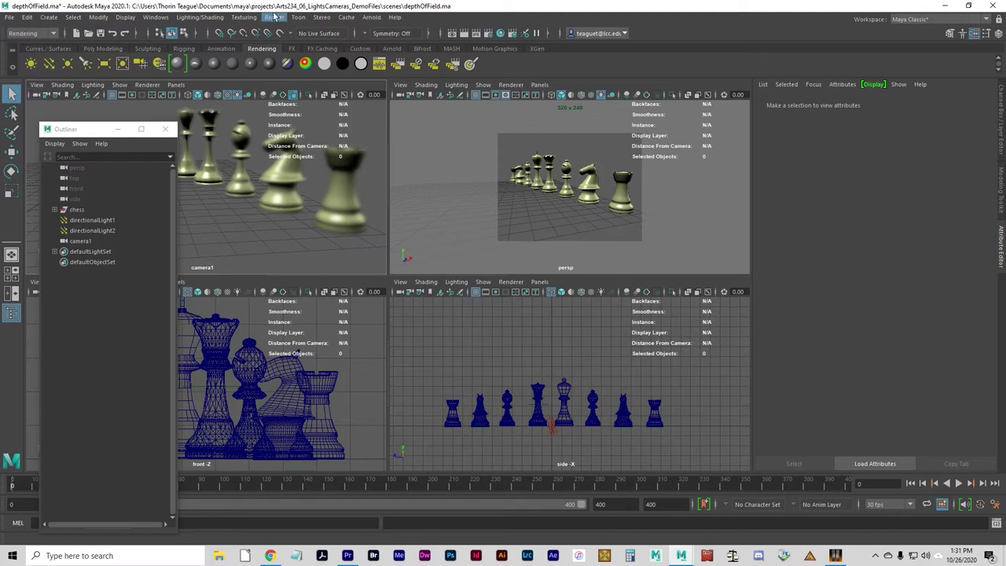
left_click(274, 17)
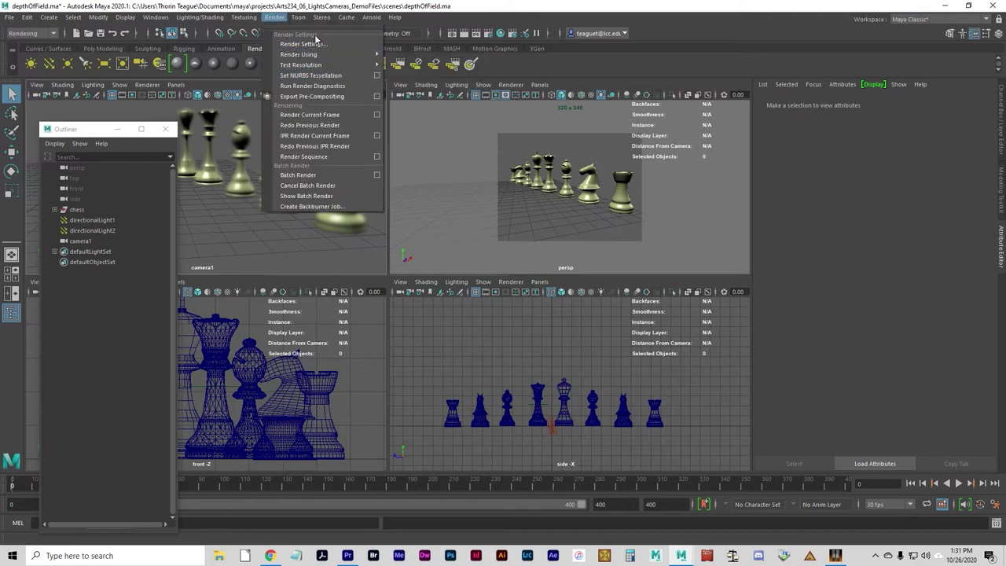
mouse_move(330, 55)
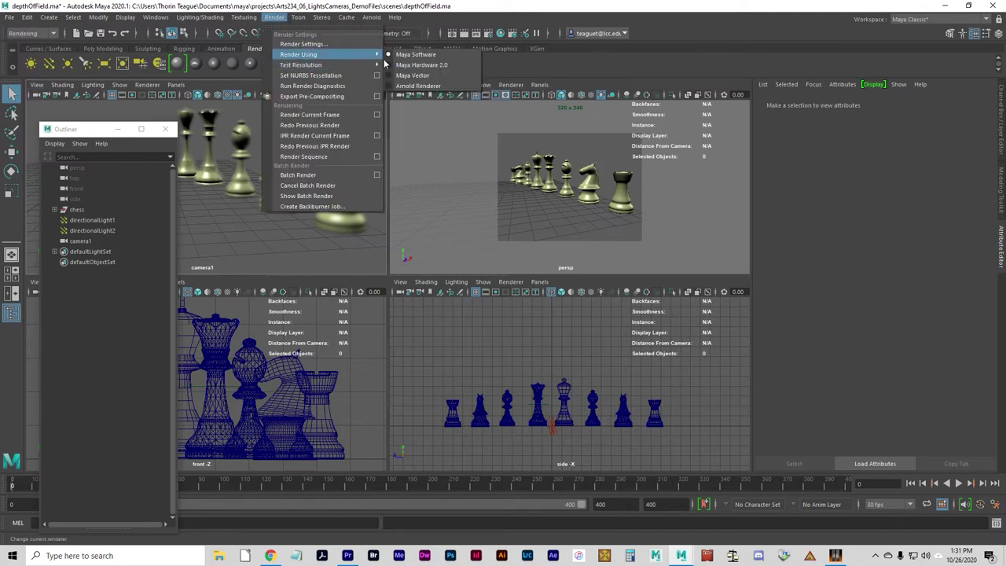
mouse_move(367, 69)
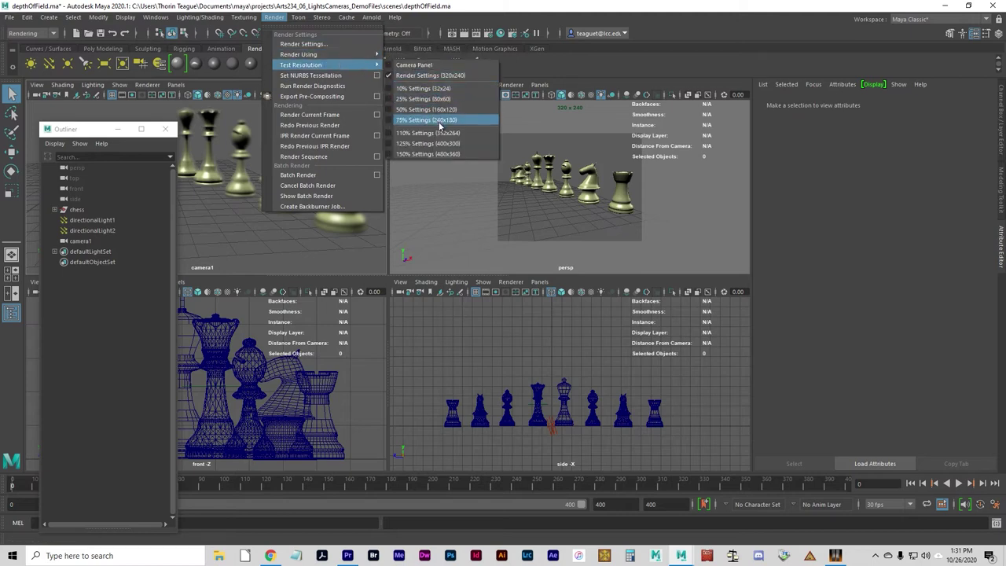
left_click(306, 44)
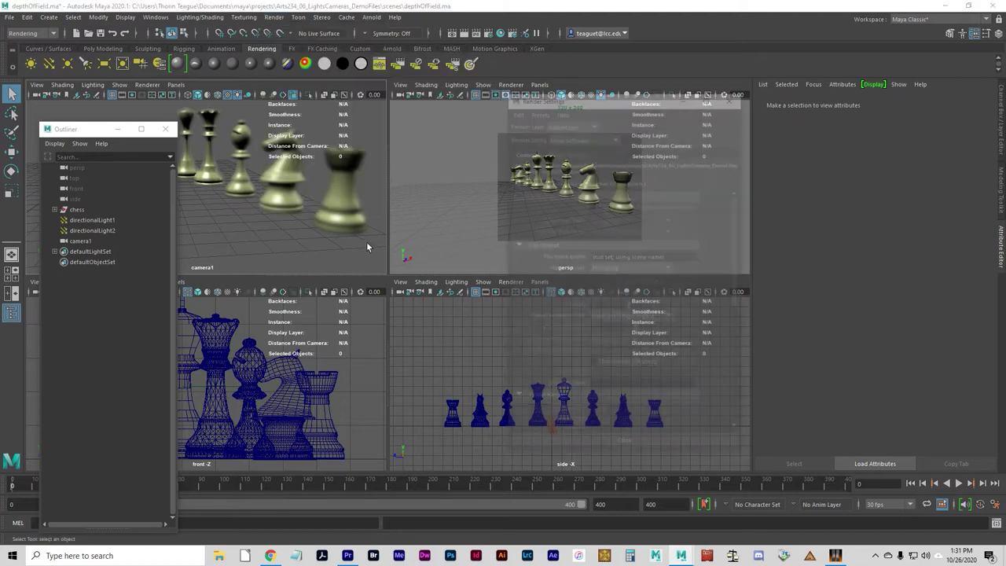
scroll(675, 329, "down", 8)
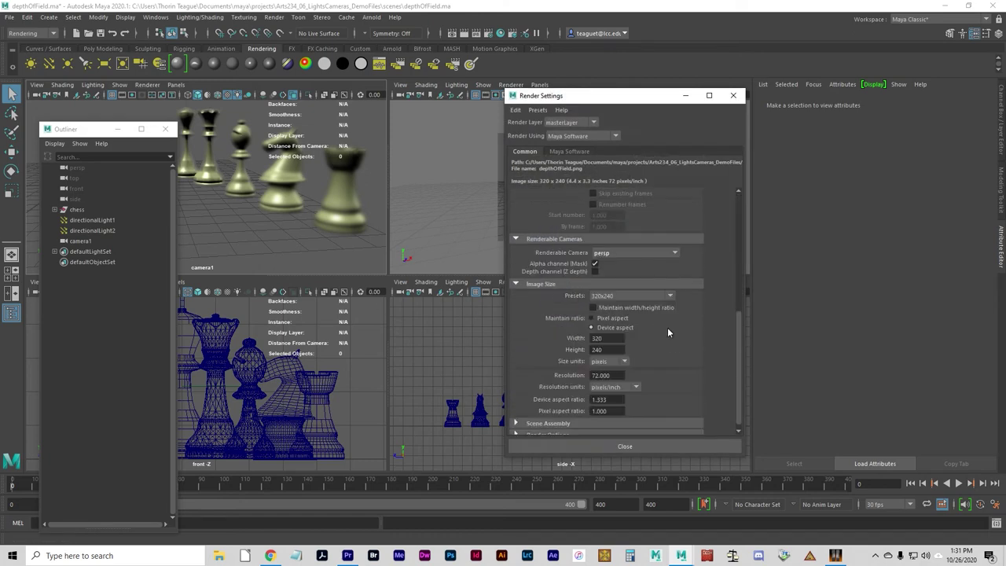
left_click(615, 297)
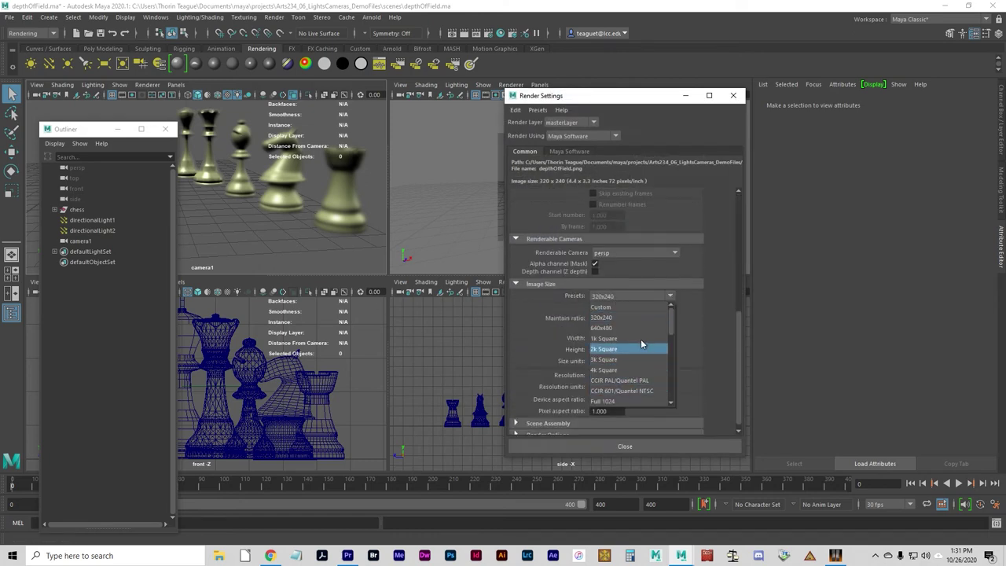
scroll(635, 355, "down", 2)
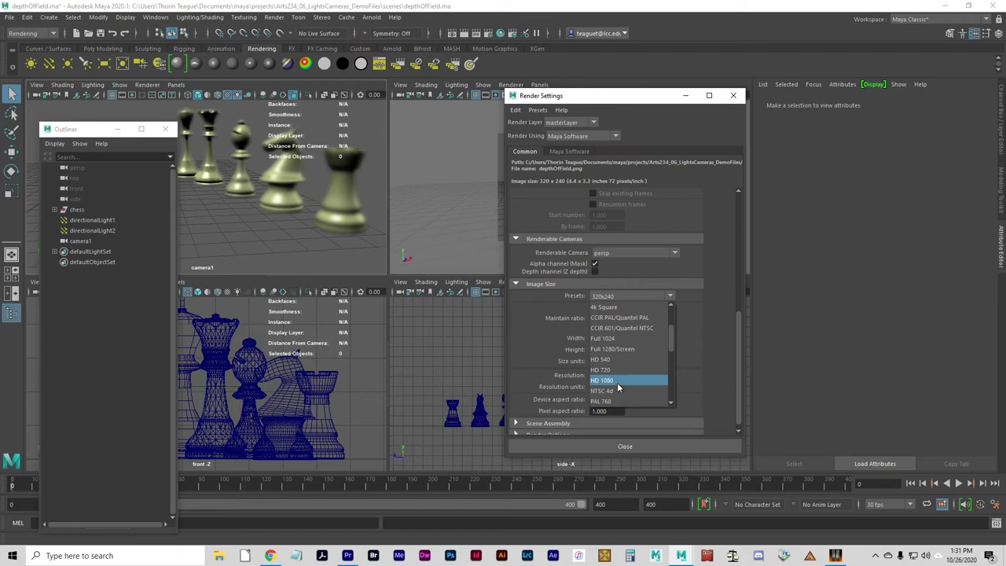
left_click(617, 380)
left_click(606, 447)
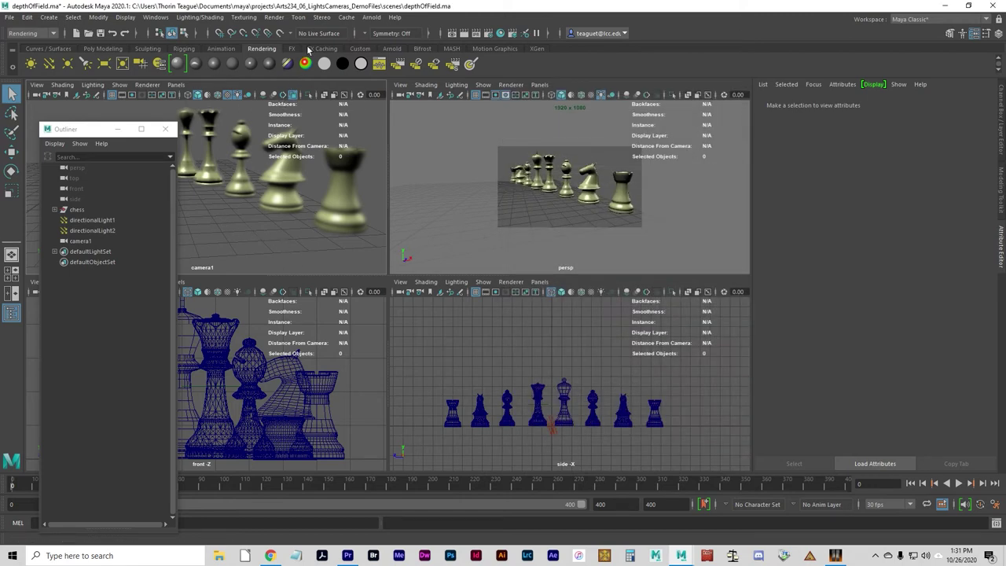
left_click(284, 209)
- Run an interactive render, reposition the Render View, then minimize it
left_click(479, 36)
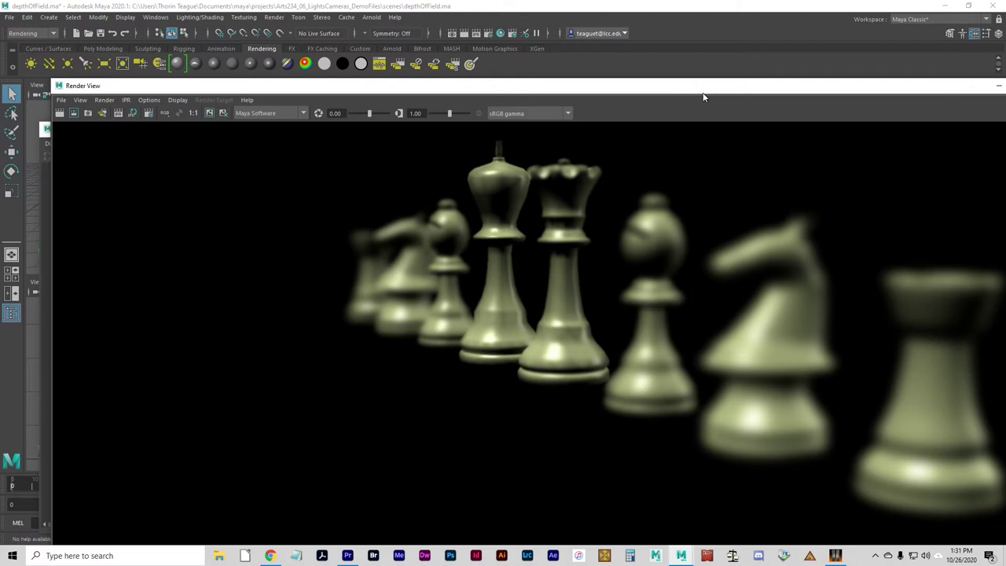
left_click_drag(704, 97, 662, 103)
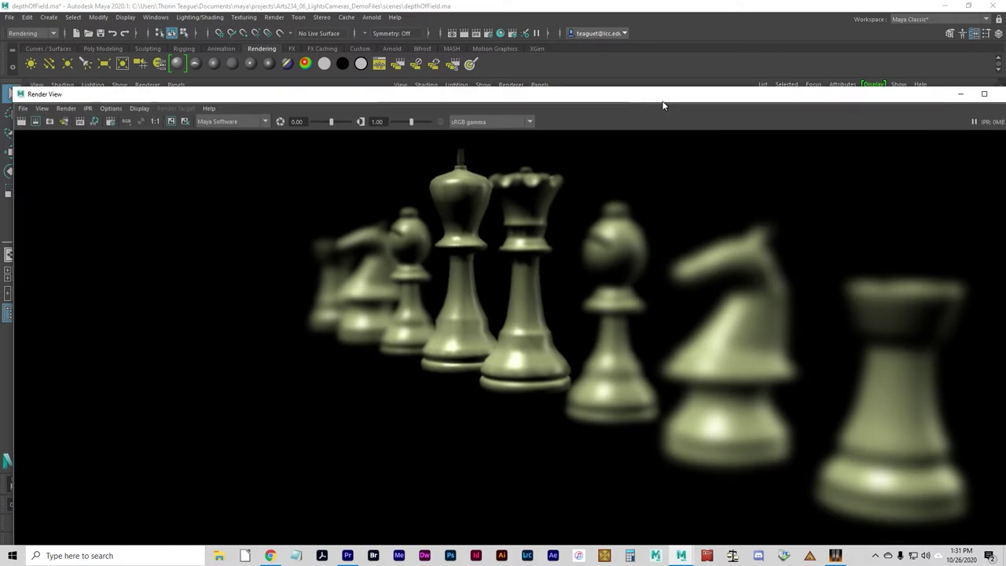
left_click(959, 95)
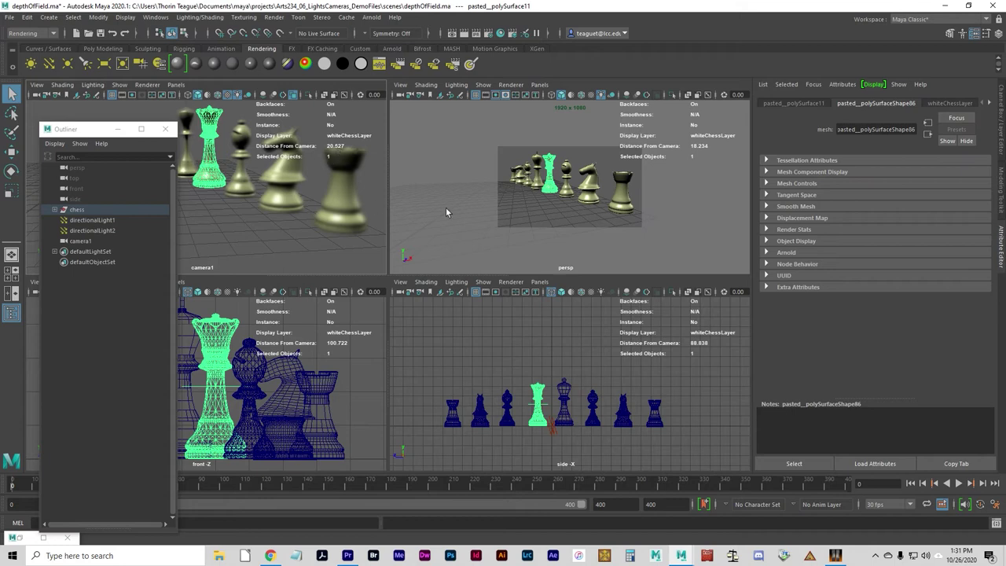
- Set camera1's Focus Distance to 20.527 and Focus Region Scale to 2, then render
left_click(99, 240)
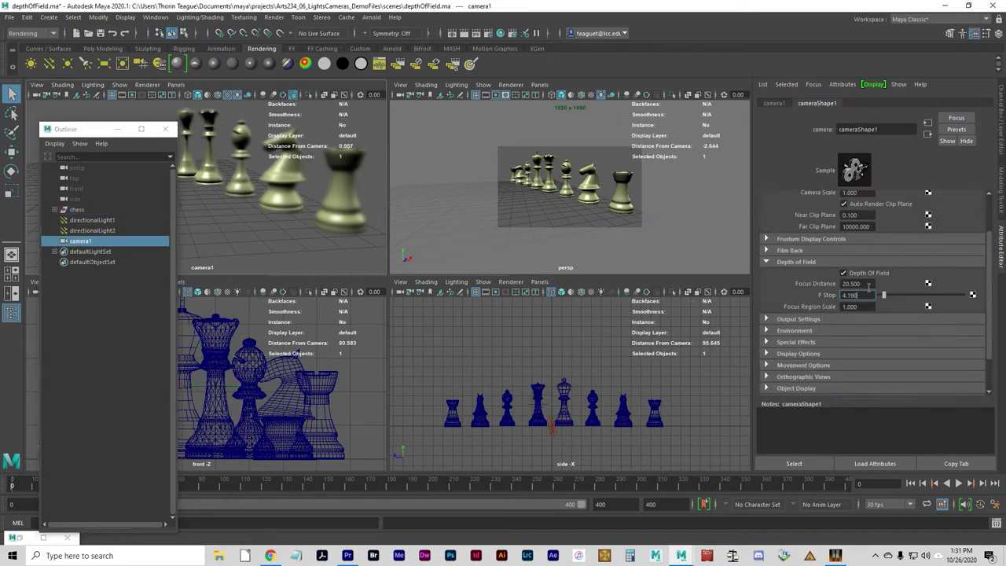
double_click(851, 283)
key("Return")
left_click(866, 306)
key("Return")
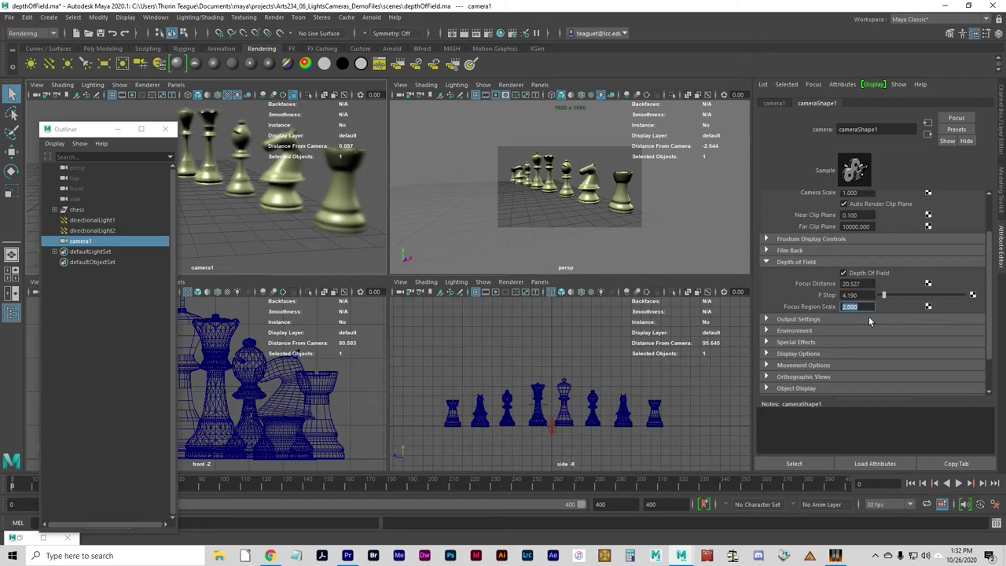
key("ctrl+z")
key("ctrl+z")
key("ctrl+z")
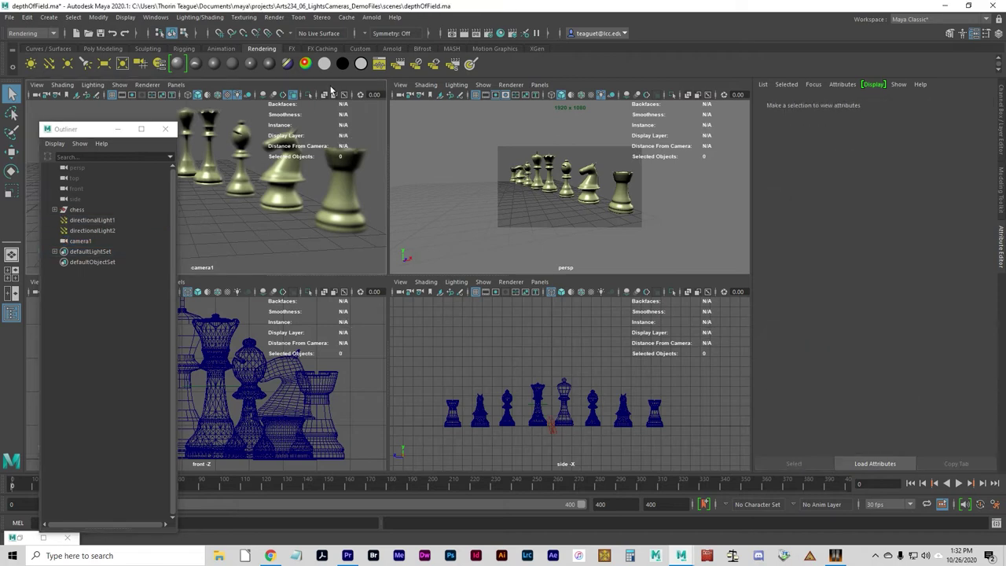
left_click(463, 33)
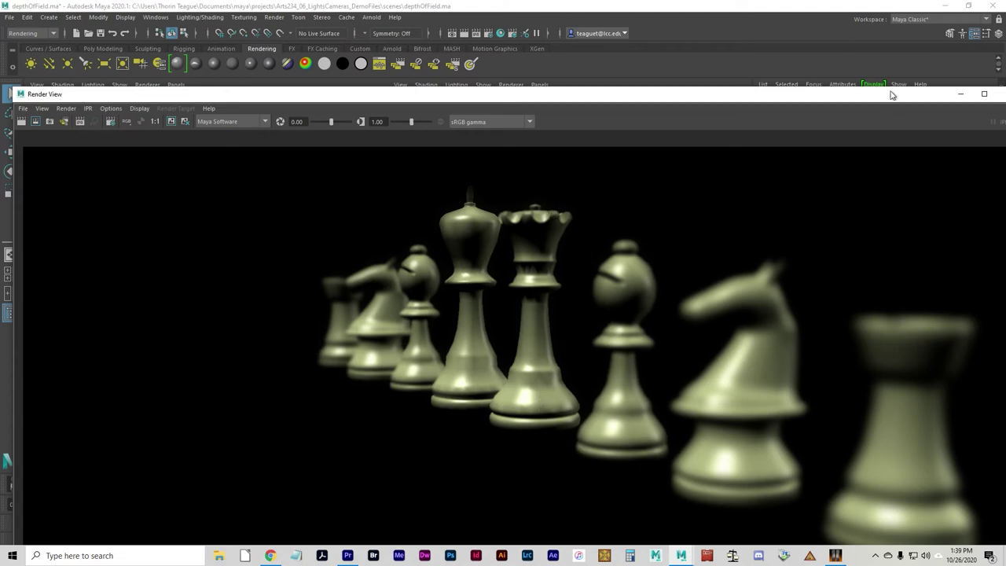
- Close the Render View, render the chess frame again, and restore the window size
left_click_drag(892, 94, 854, 61)
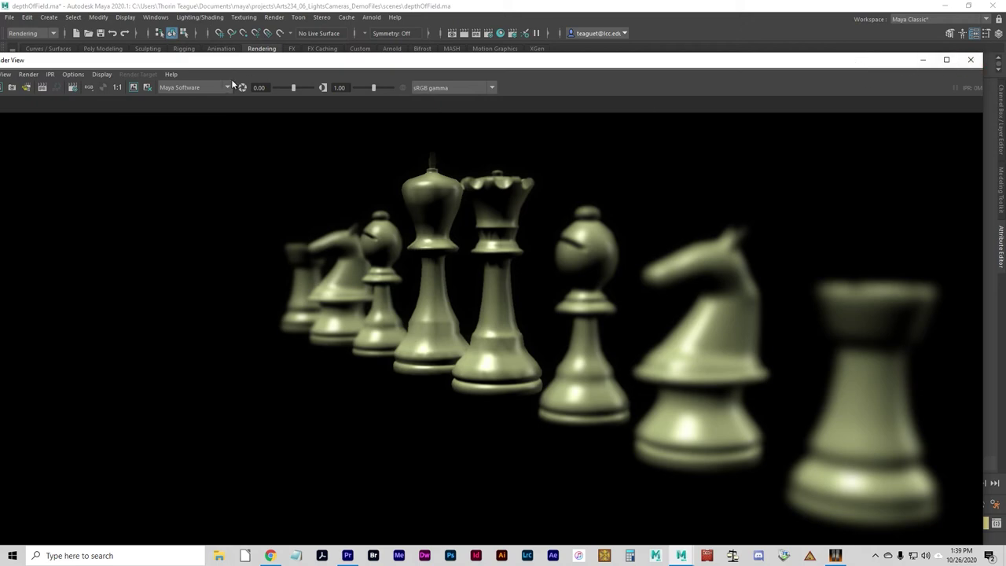
left_click(970, 61)
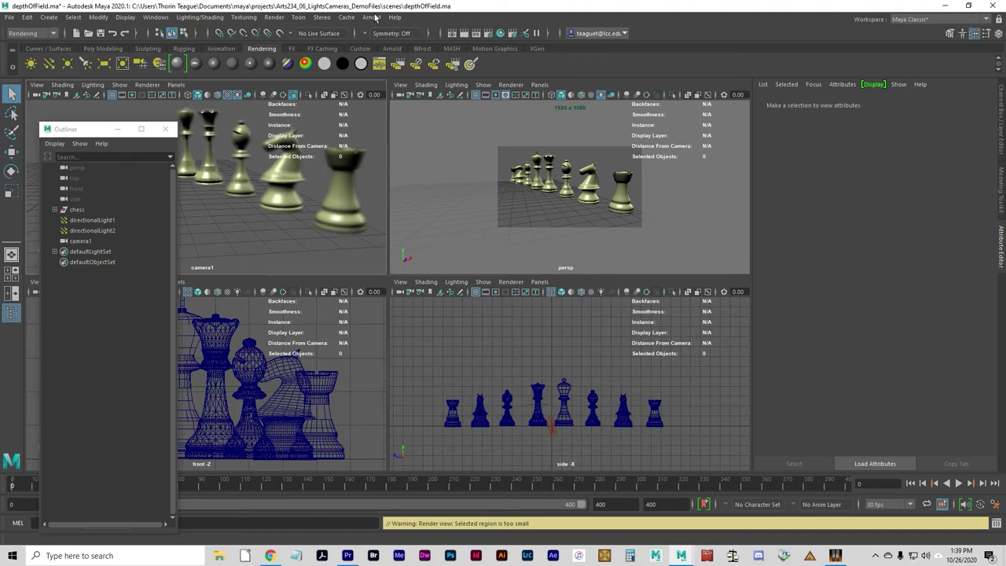
left_click(463, 34)
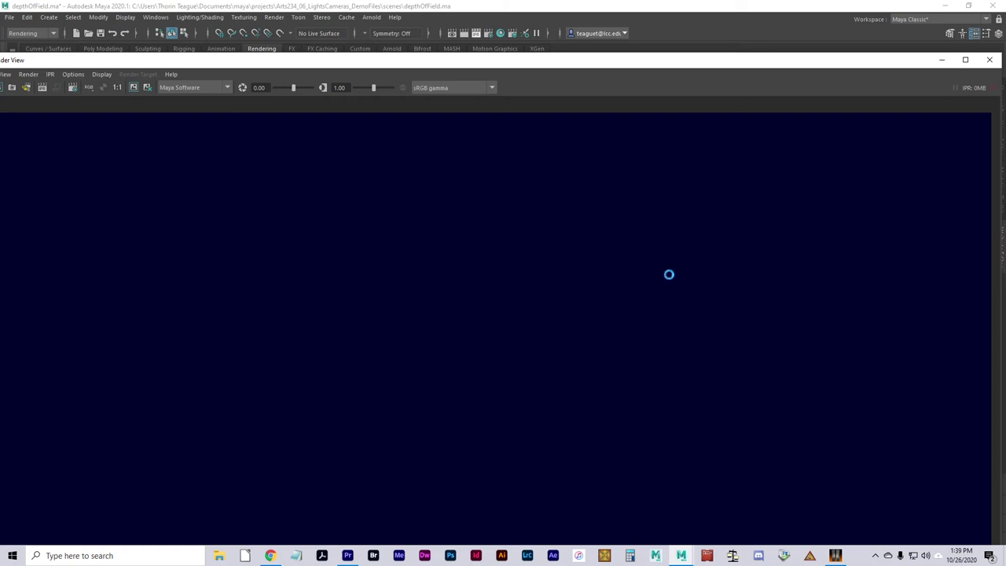
left_click_drag(695, 63, 459, 125)
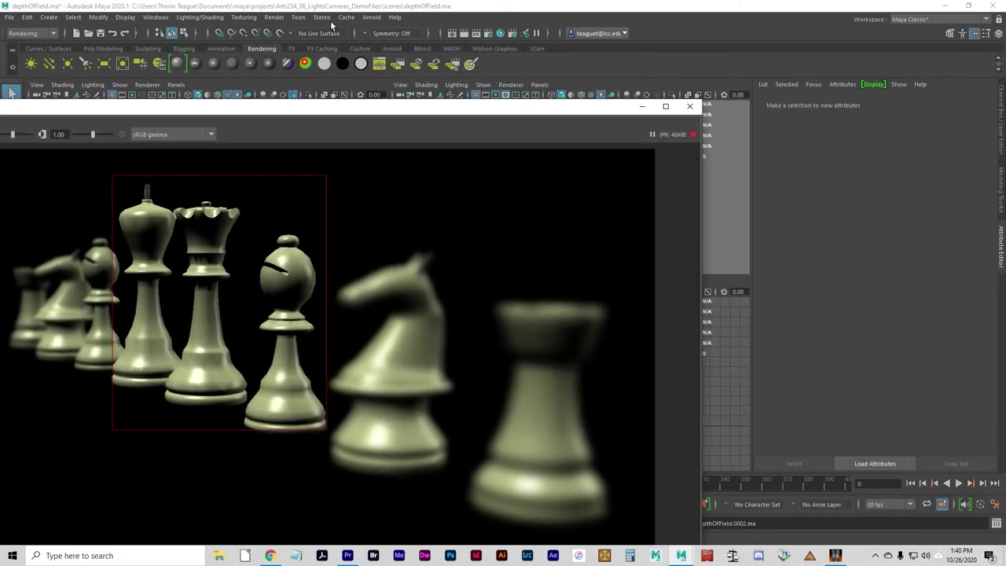
- Select camera1 via the Outliner and set its Focus Distance to 20.5
left_click(154, 17)
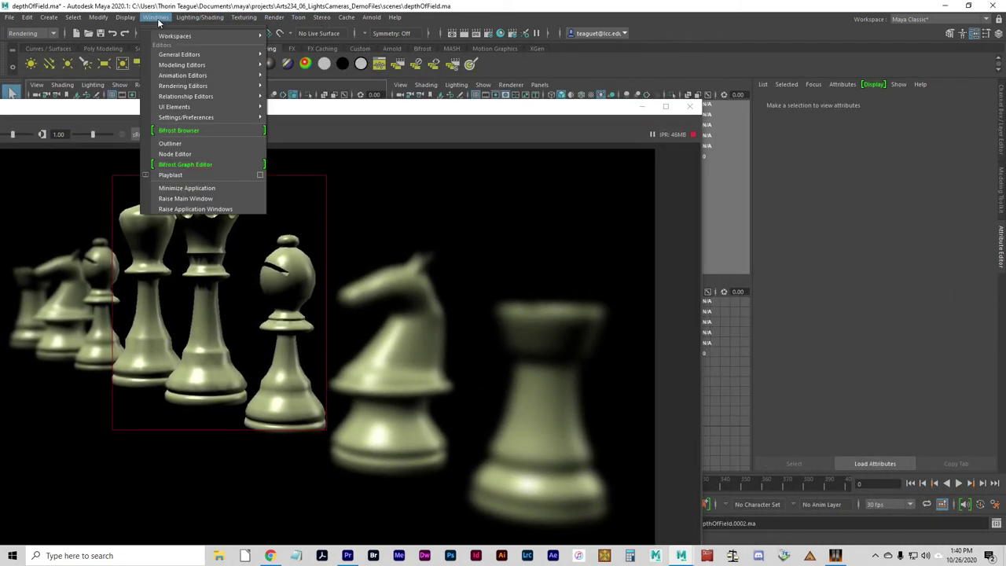
left_click(183, 128)
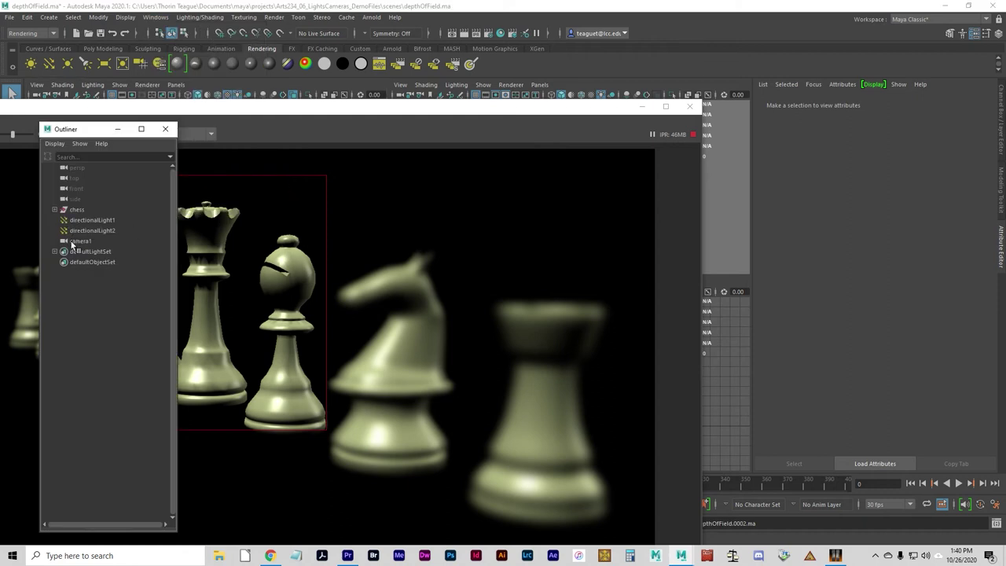
left_click(79, 240)
left_click(166, 130)
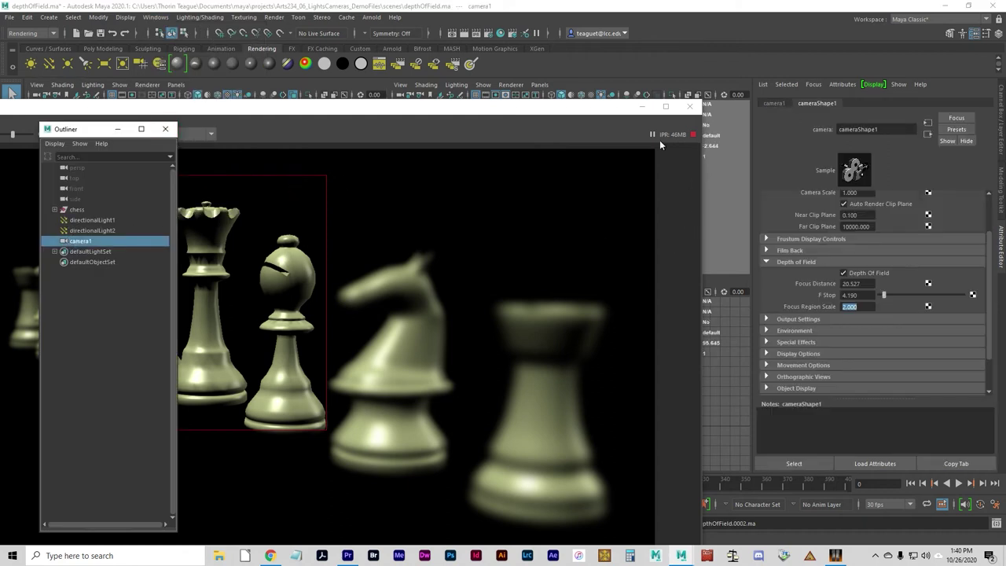
left_click(865, 284)
double_click(848, 283)
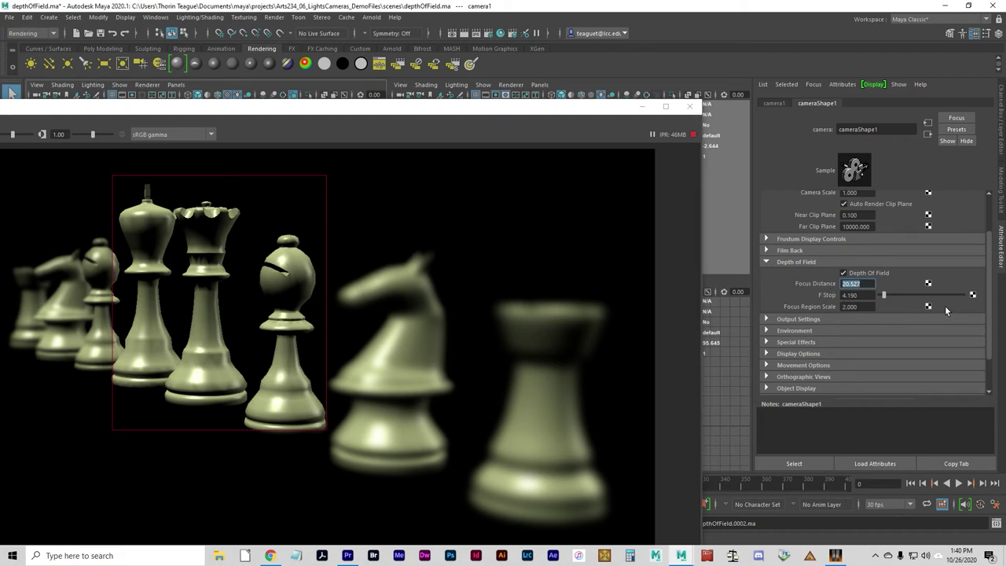
type("20.52")
key("BackSpace")
key("Return")
- Set Focus Region Scale to 1 and Focus Distance to 20.527, then move the Render View
key("Tab")
key("Tab")
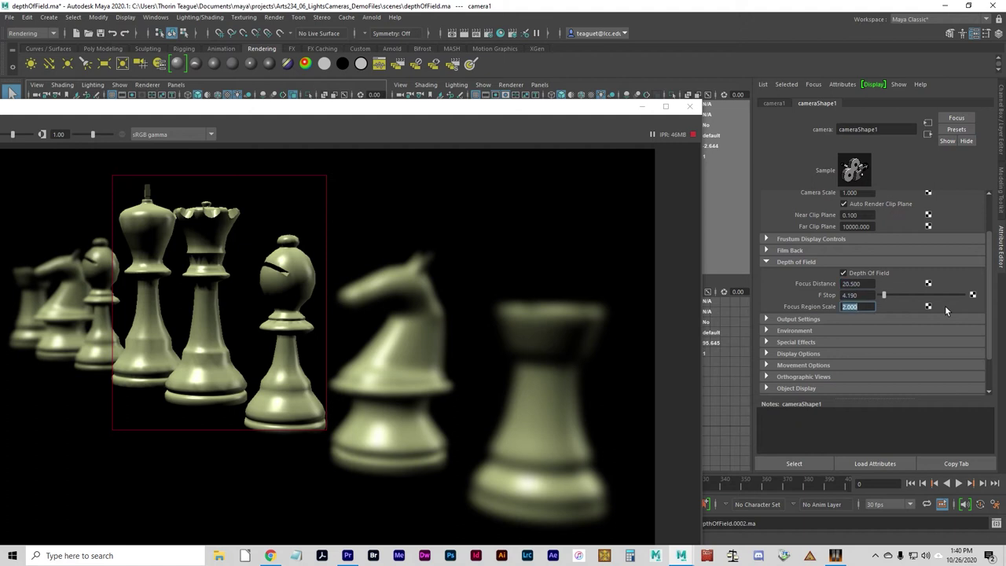
type("1")
key("shift+Tab")
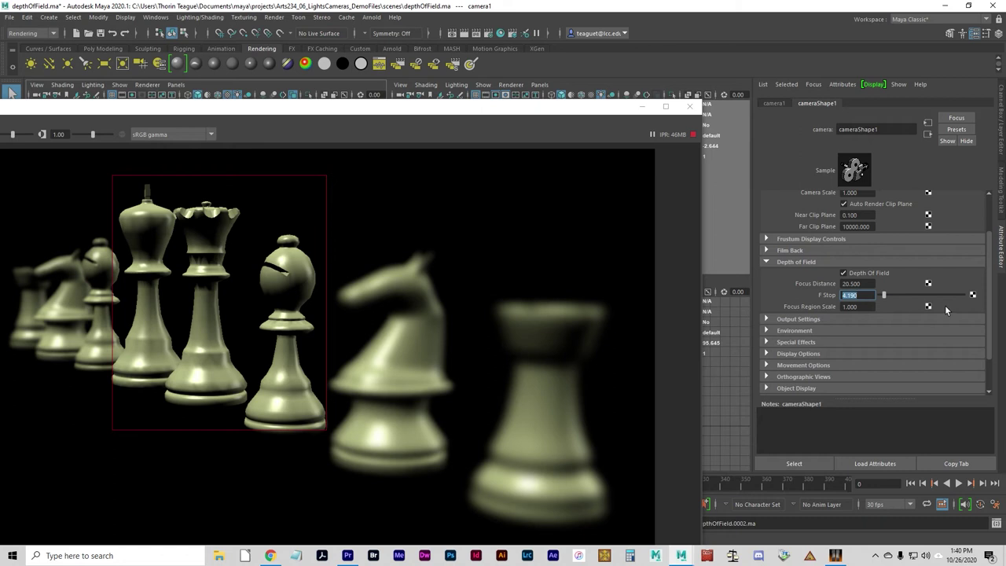
left_click(864, 284)
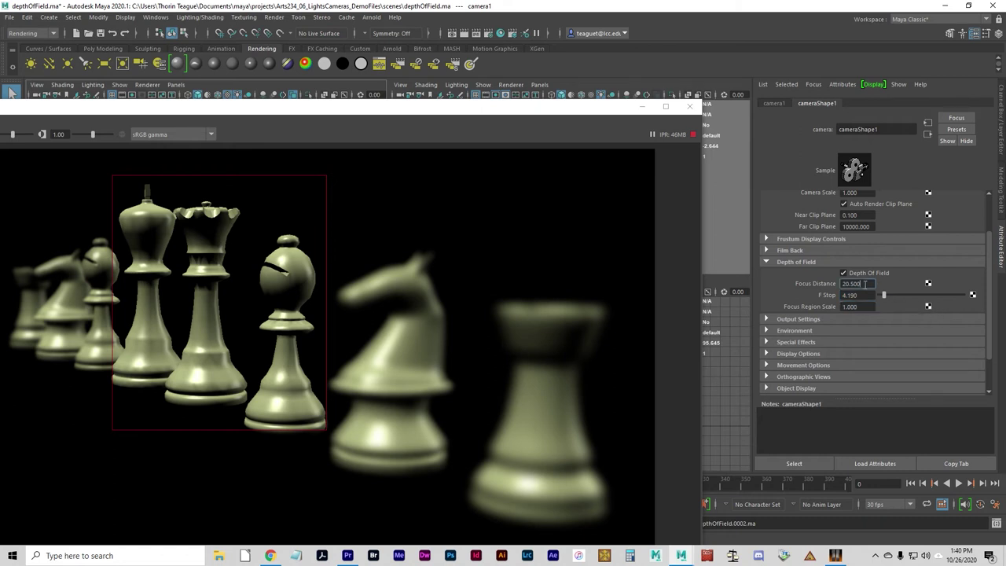
double_click(864, 284)
type("20.527")
key("Return")
left_click_drag(152, 119, 357, 120)
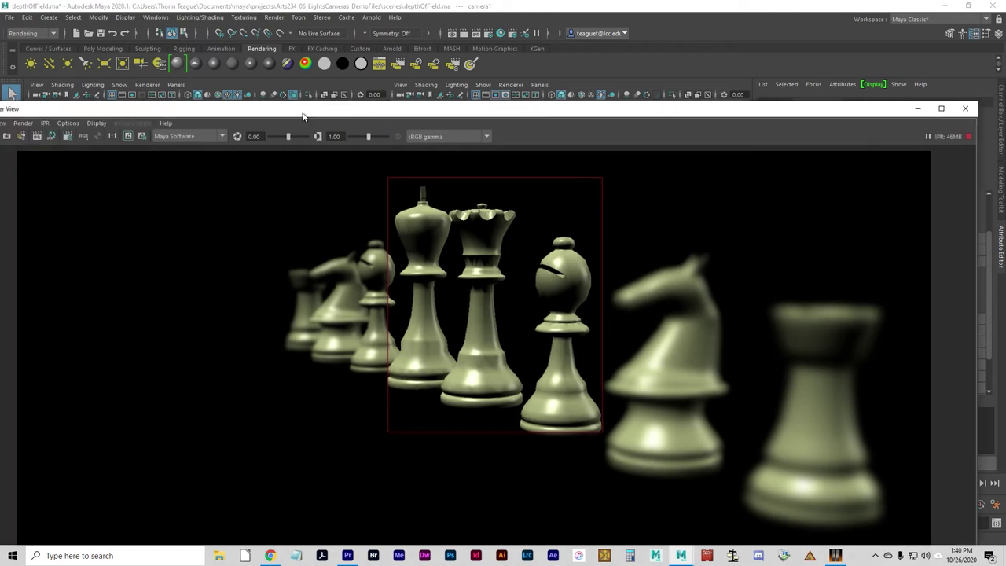
- Clear the render region around the centre pieces so the full frame renders
left_click(55, 137)
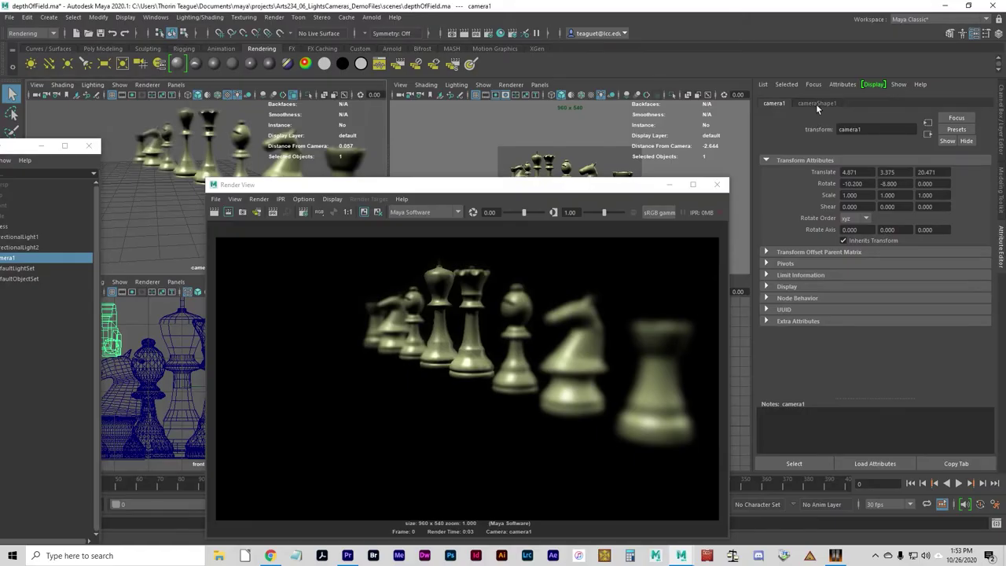
- Enter Focus Distance 20.527 on cameraShape1 and redo the previous render
left_click(815, 103)
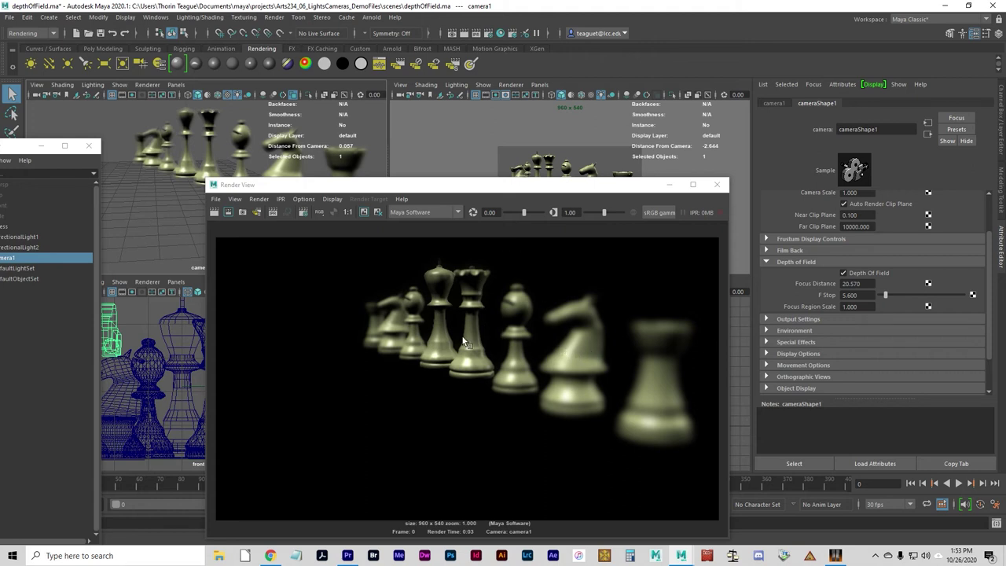
left_click_drag(871, 285, 767, 282)
type("20.527")
key("Return")
left_click(214, 212)
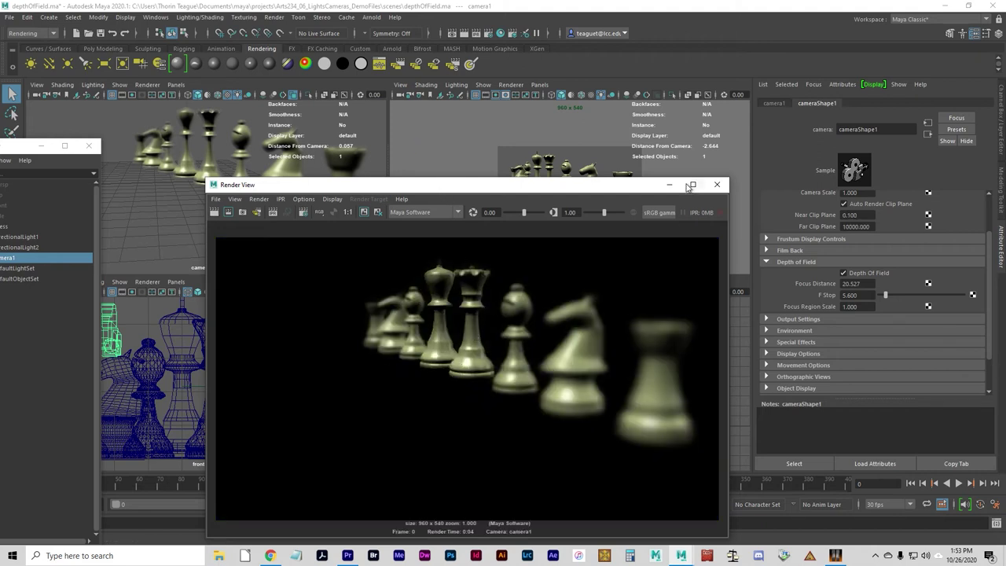
left_click_drag(607, 191, 525, 183)
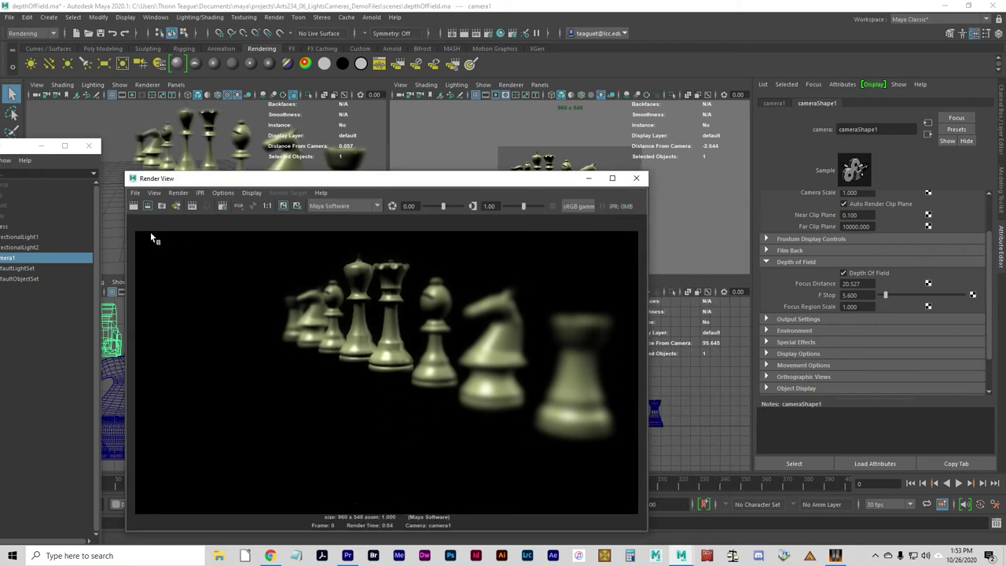
- Open the 3dMotionBlur.ma scene, discarding the unsaved chess scene changes
left_click(10, 16)
left_click(40, 38)
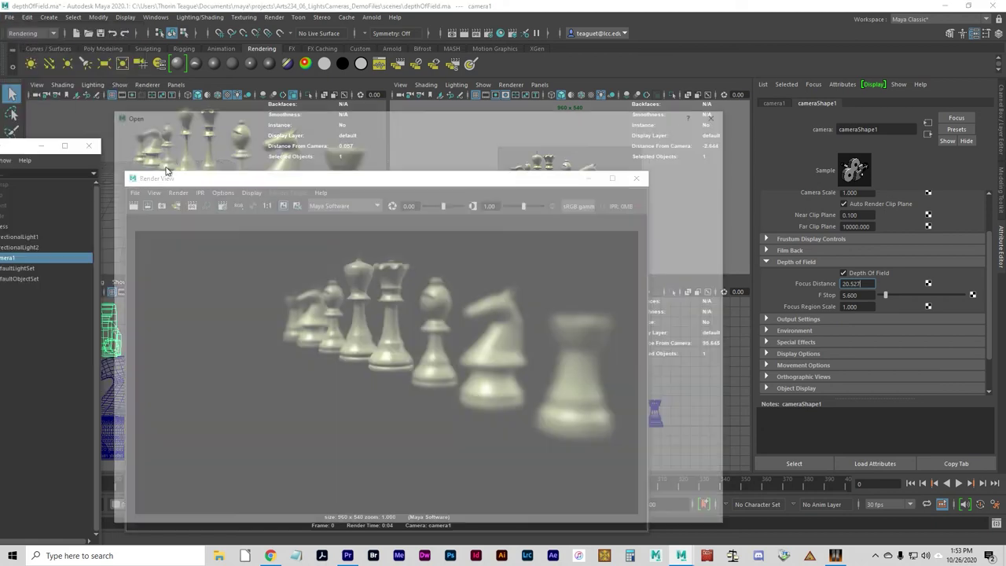
left_click(212, 181)
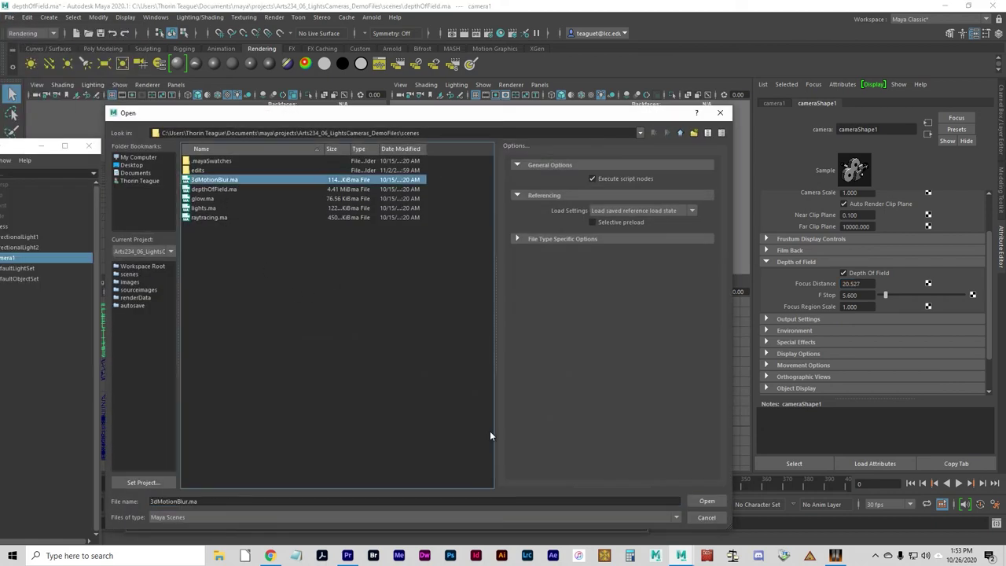
left_click(718, 501)
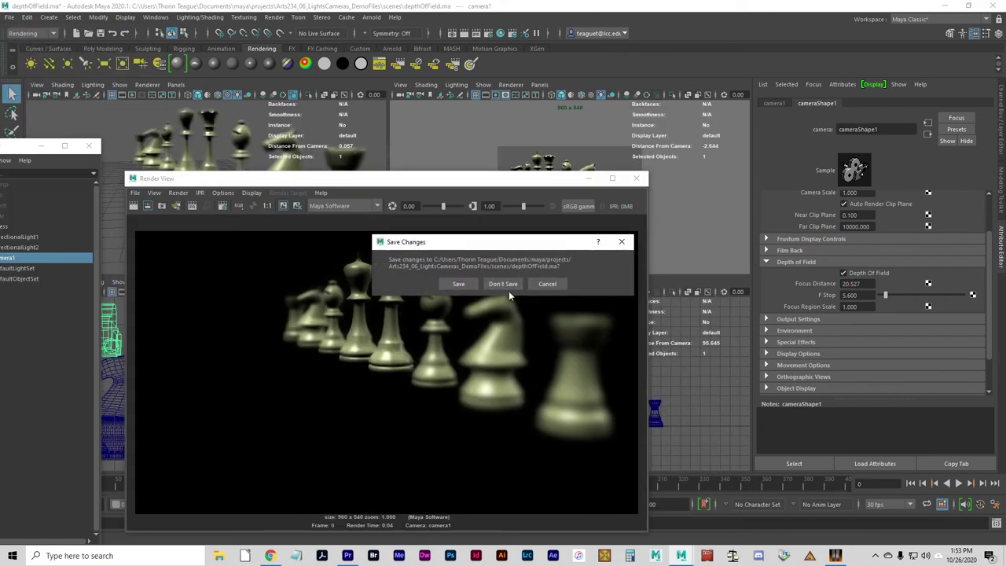
left_click(495, 284)
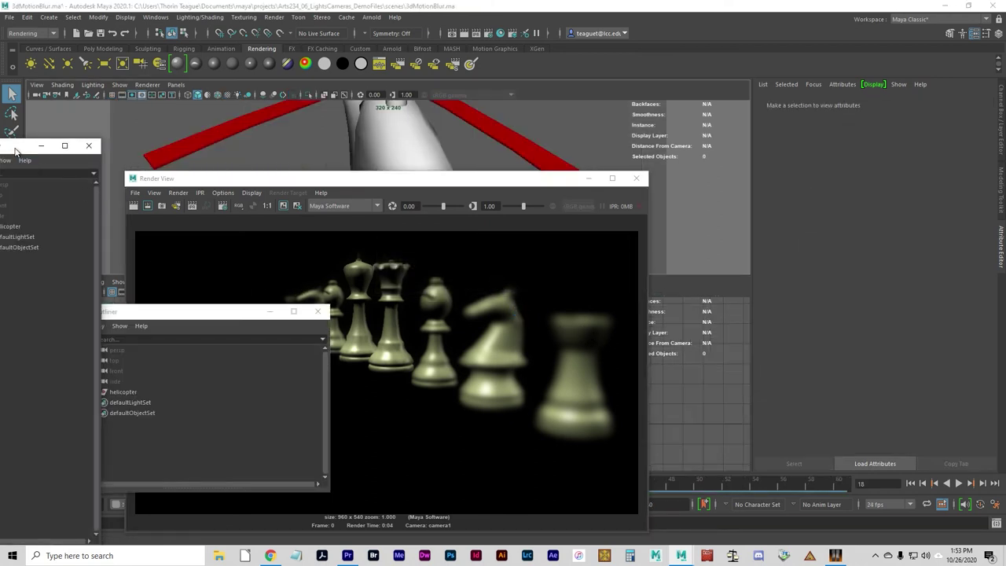
- Close the render window and duplicate outliner, and restore the four-view layout with the outliner repositioned
left_click(636, 178)
left_click_drag(16, 149, 171, 163)
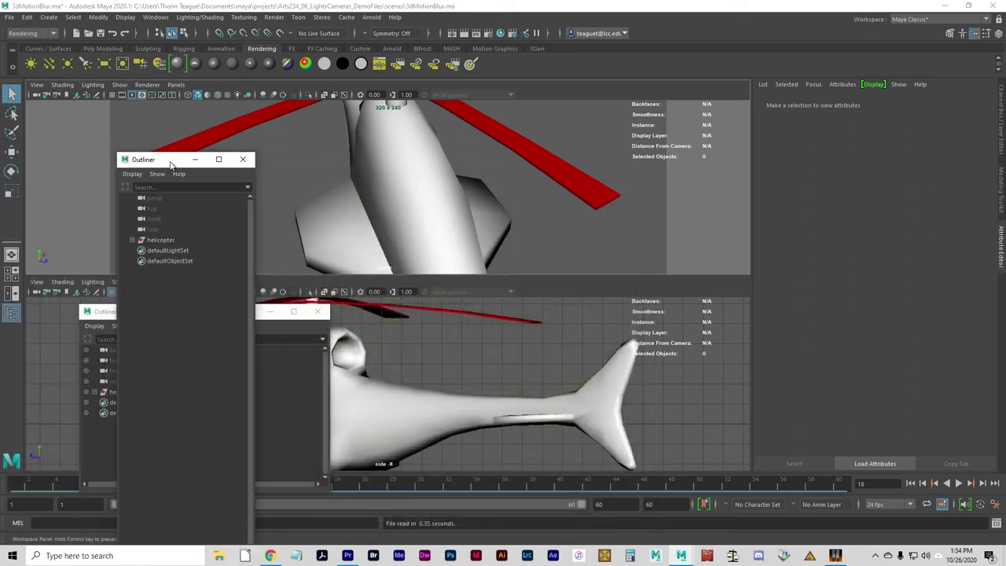
left_click(318, 311)
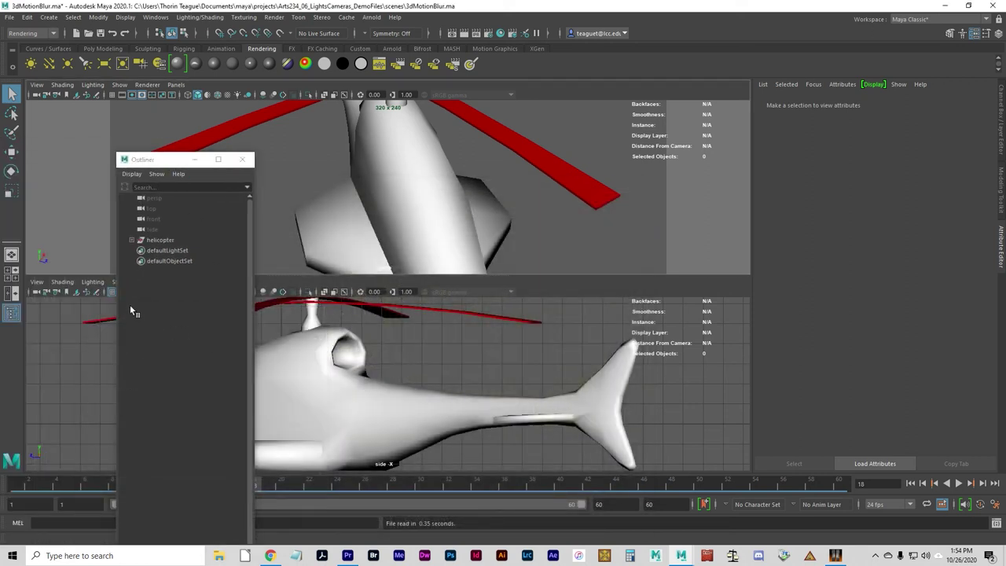
left_click(14, 274)
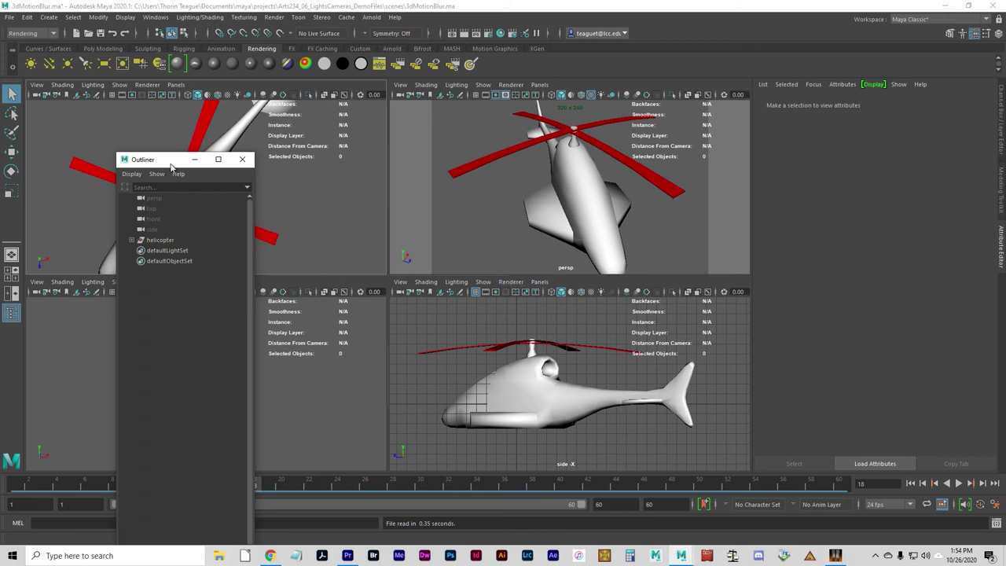
left_click_drag(168, 161, 121, 152)
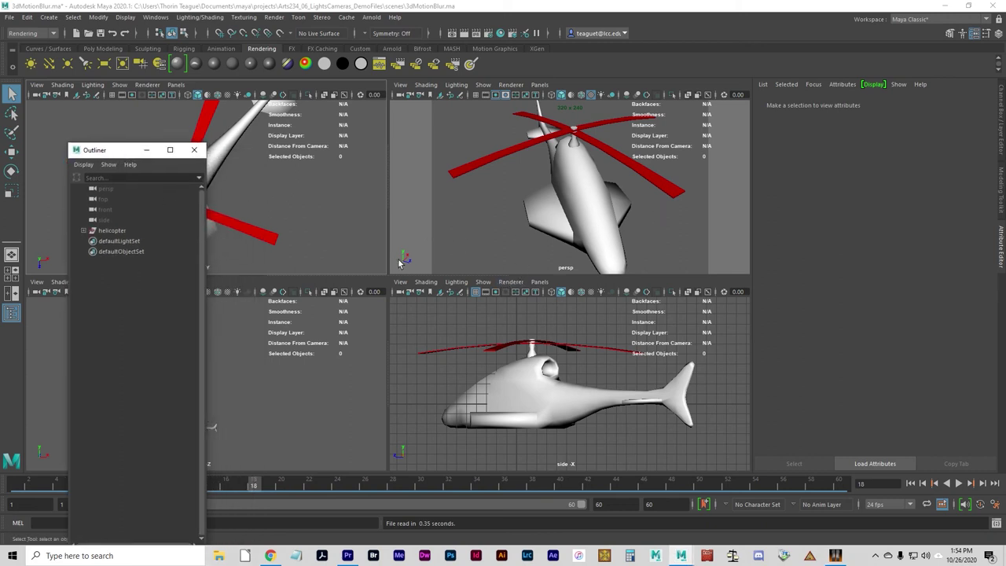
left_click_drag(122, 157, 278, 162)
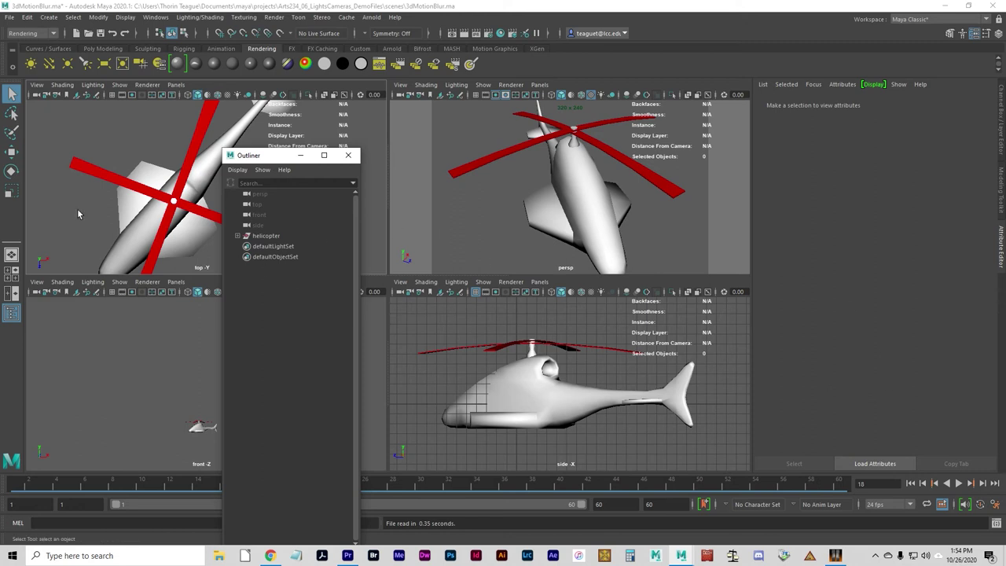
- Create a new camera and set the top-left view to look through camera1
left_click(56, 17)
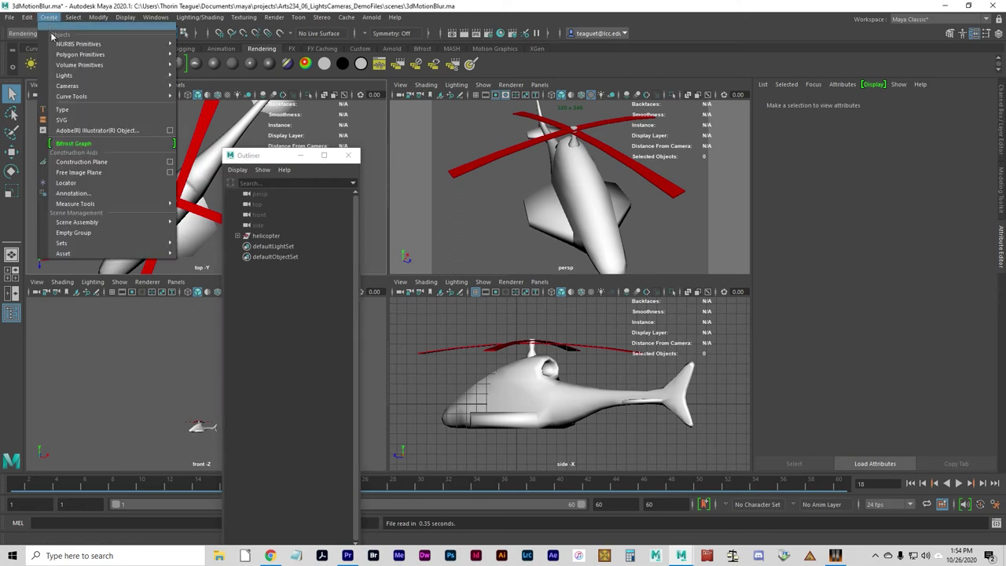
mouse_move(74, 86)
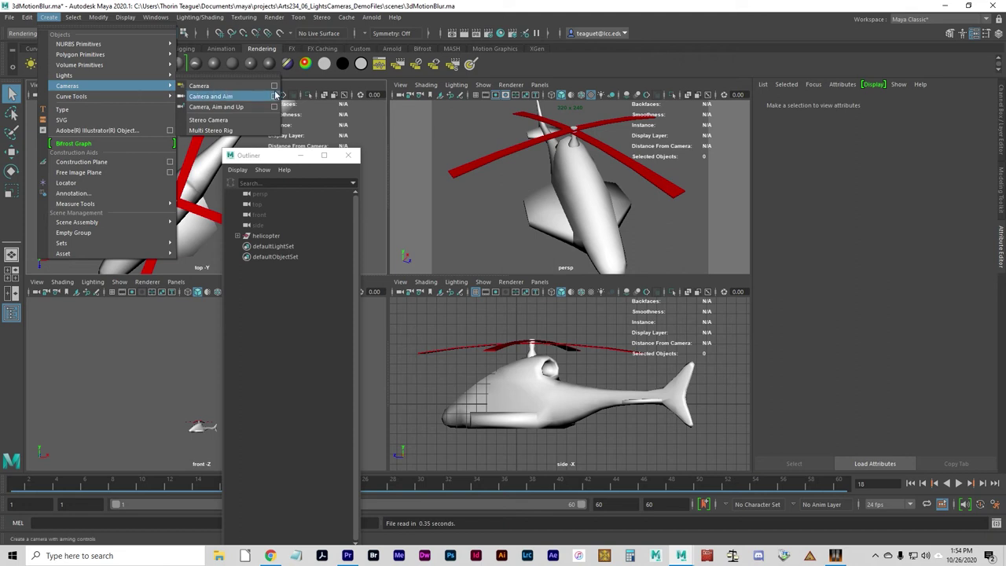
left_click(200, 86)
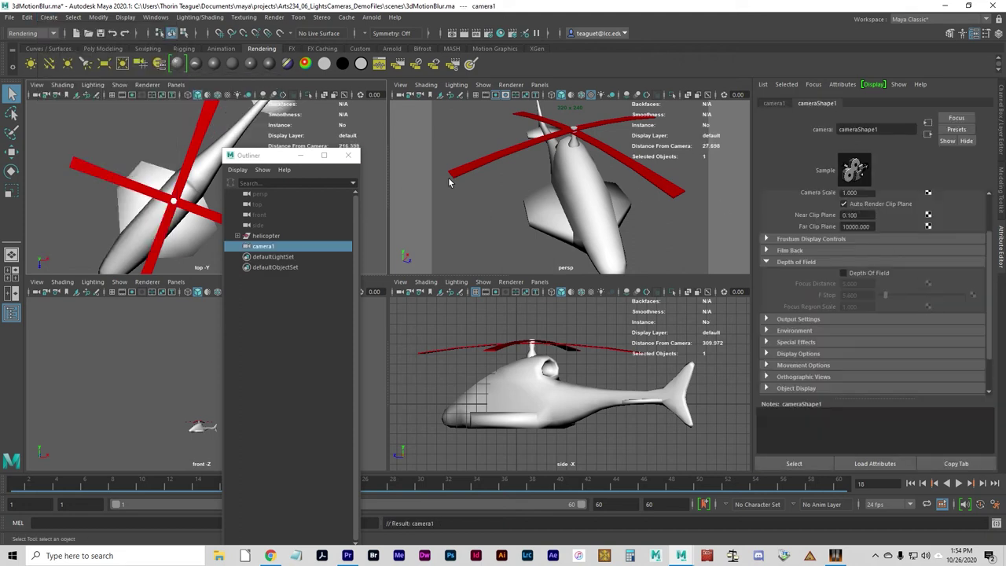
left_click(170, 84)
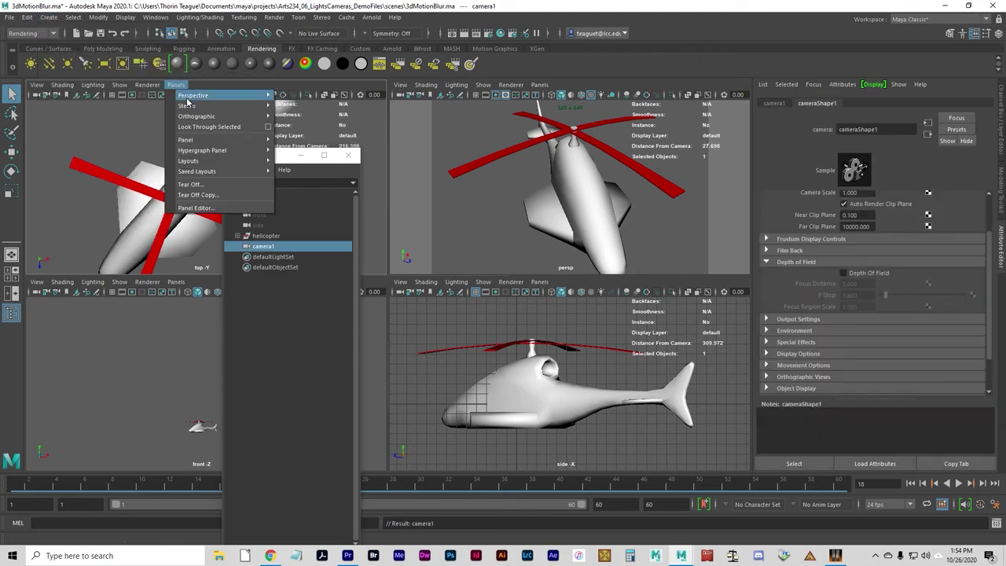
mouse_move(196, 96)
left_click(311, 97)
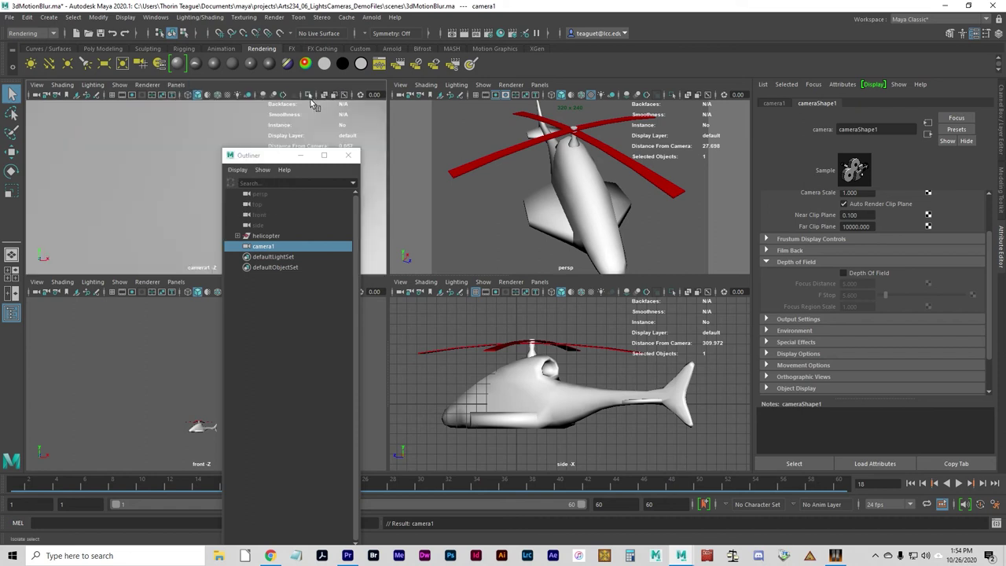
- Dolly and tumble camera1 to frame the helicopter from above, then play and stop at frame 20
left_click_drag(269, 158, 440, 164)
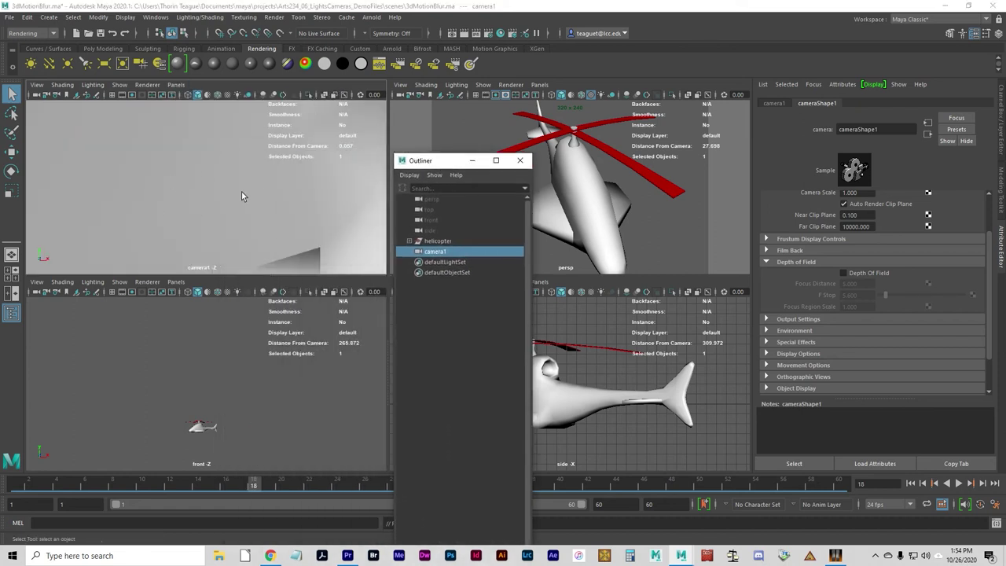
right_click_drag(242, 194, 140, 208, "alt")
left_click_drag(140, 208, 207, 192, "alt")
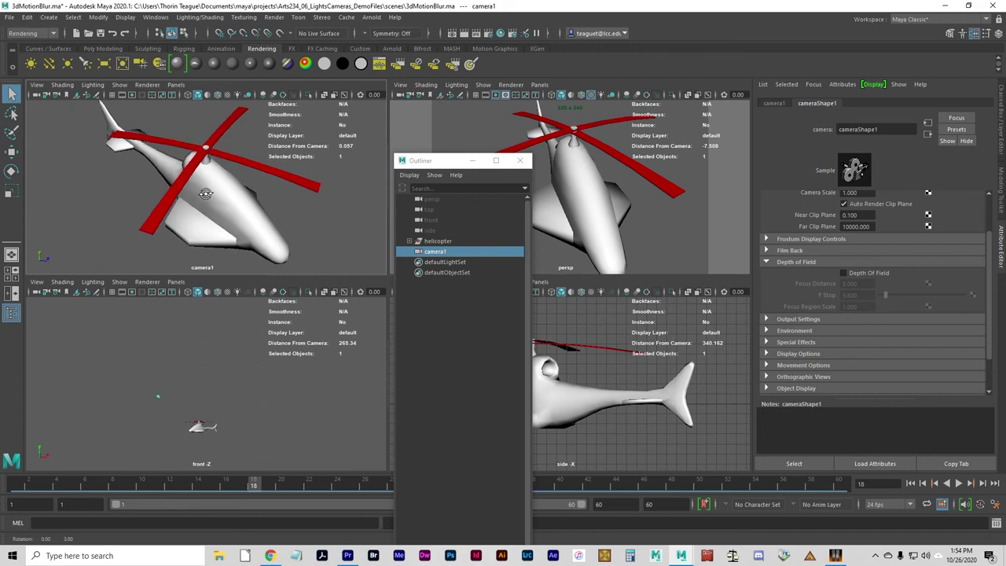
left_click(958, 484)
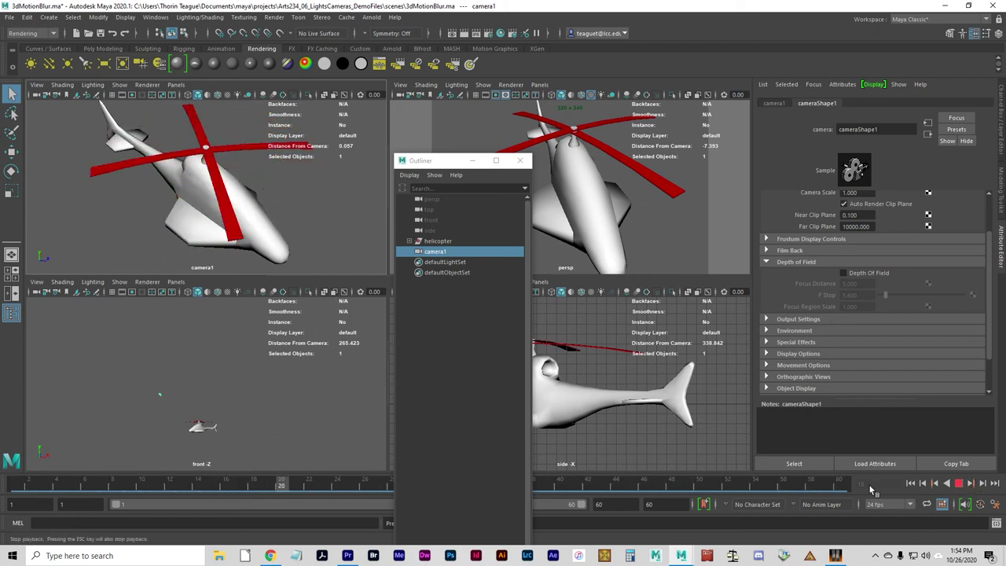
left_click(966, 484)
- Deselect camera1 and give Maya Software 3D motion blur production quality with Motion blur enabled
left_click(129, 240)
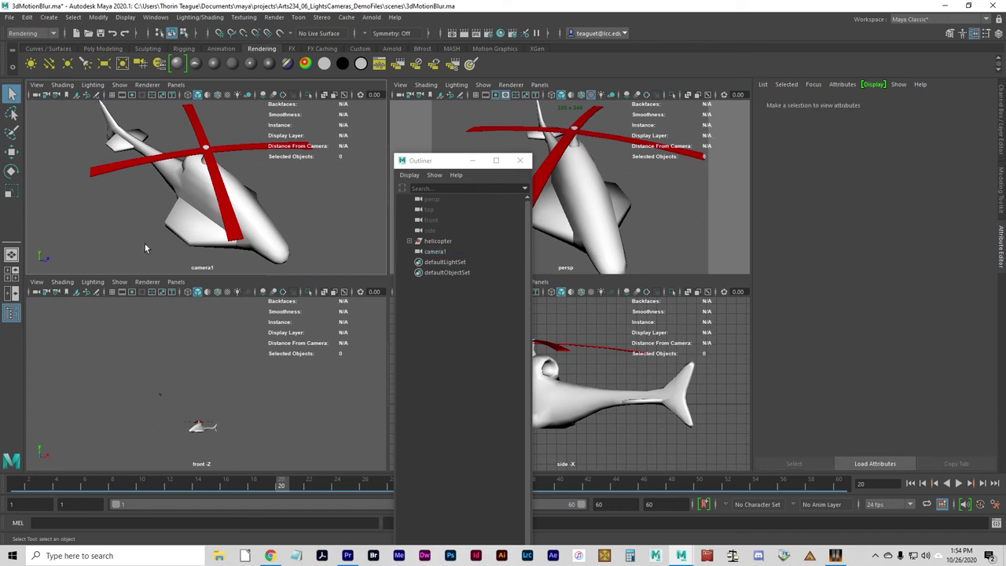
left_click(487, 33)
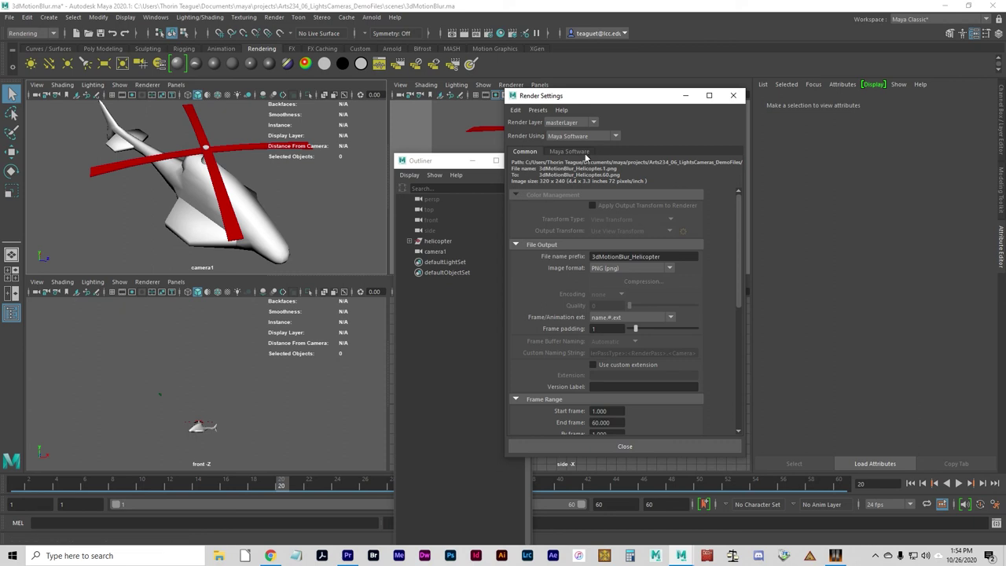
left_click(566, 151)
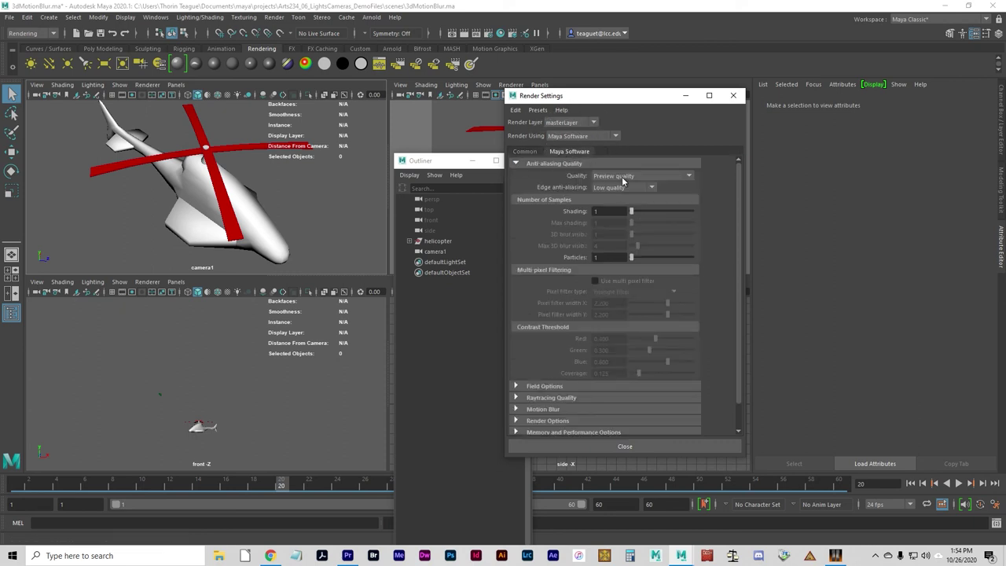
left_click(624, 176)
left_click(627, 240)
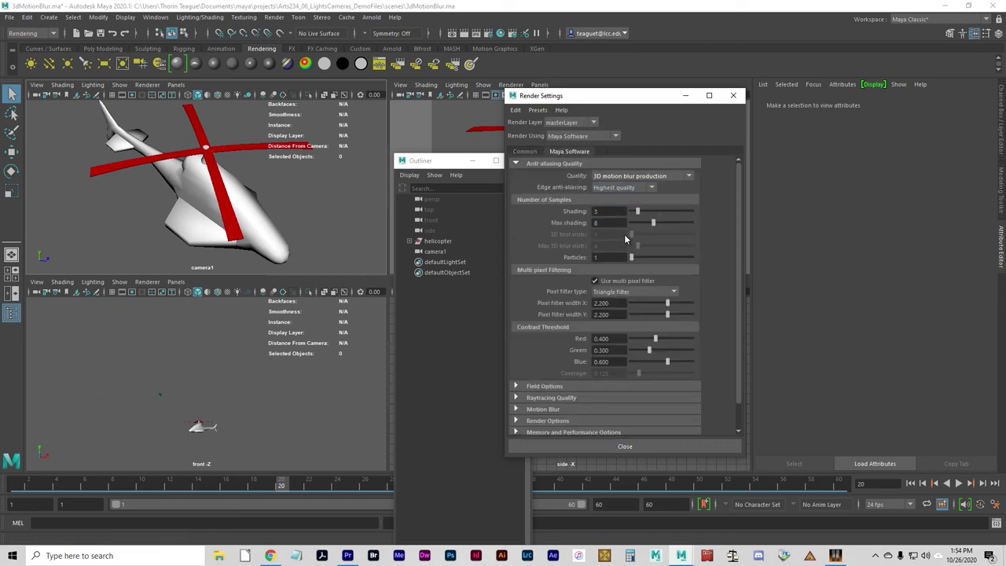
scroll(711, 375, "down", 1)
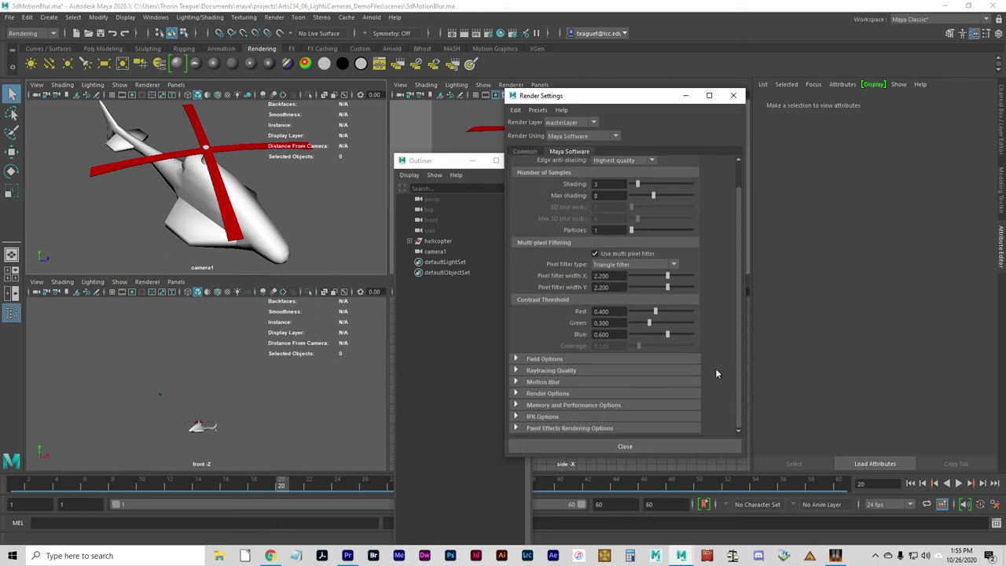
left_click(541, 383)
scroll(679, 383, "down", 2)
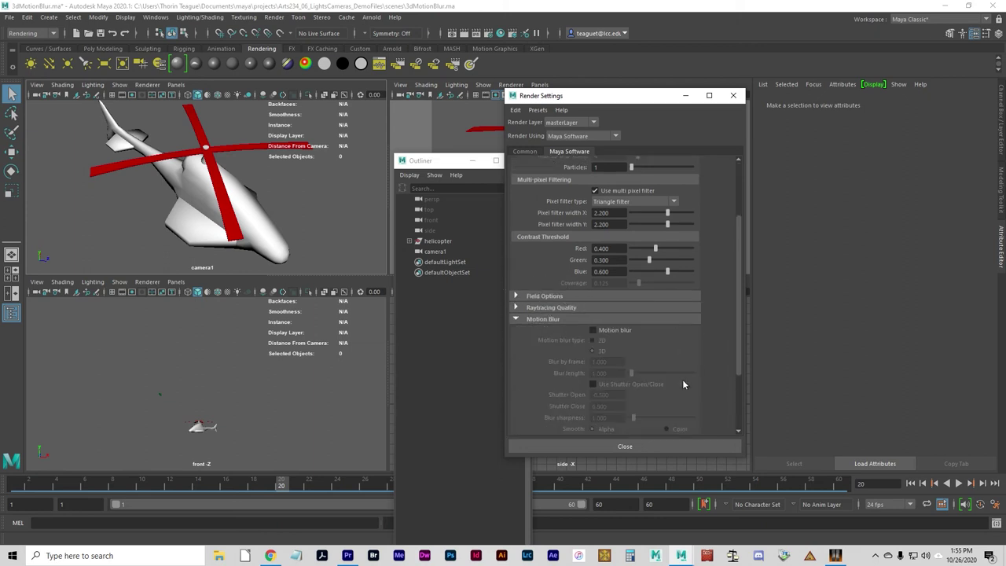
left_click(596, 330)
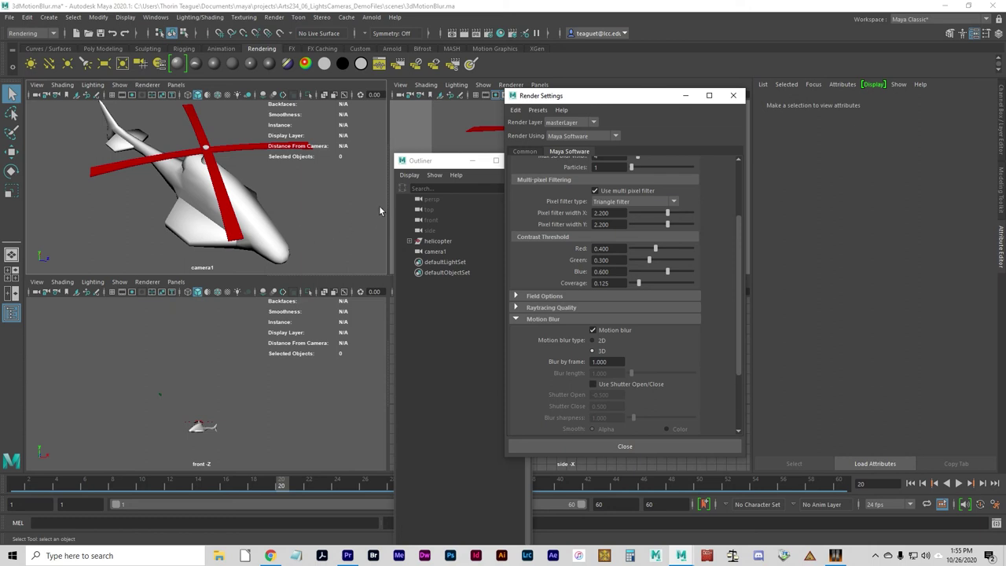
left_click(473, 6)
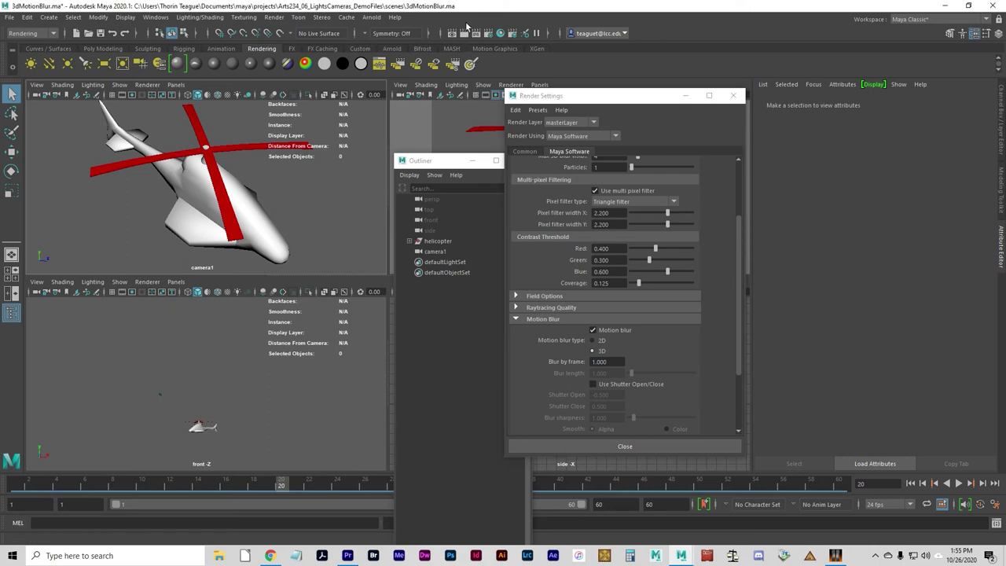
- Render frame 20 through camera1, change motion blur type to 2D, and re-render
left_click(464, 33)
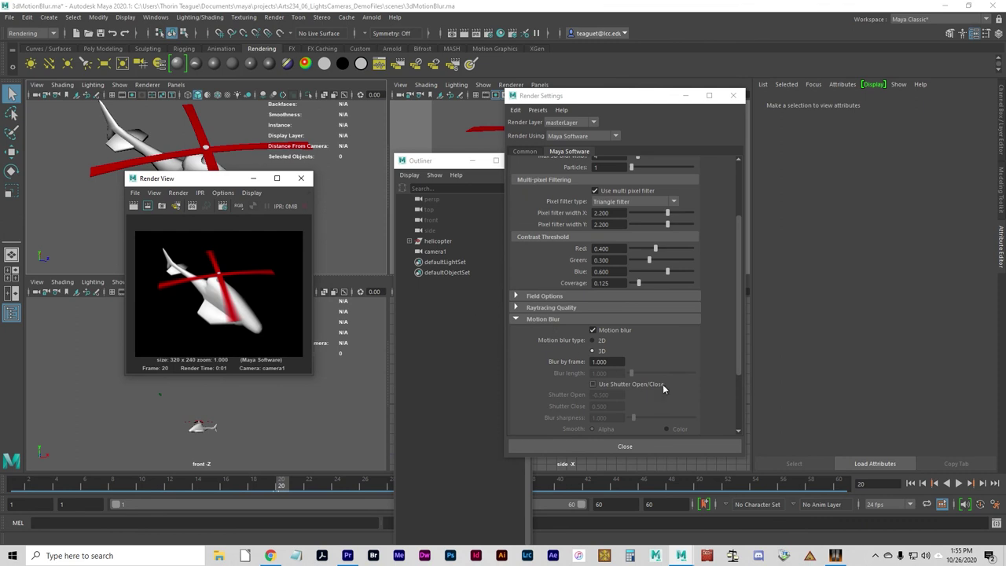
left_click(592, 343)
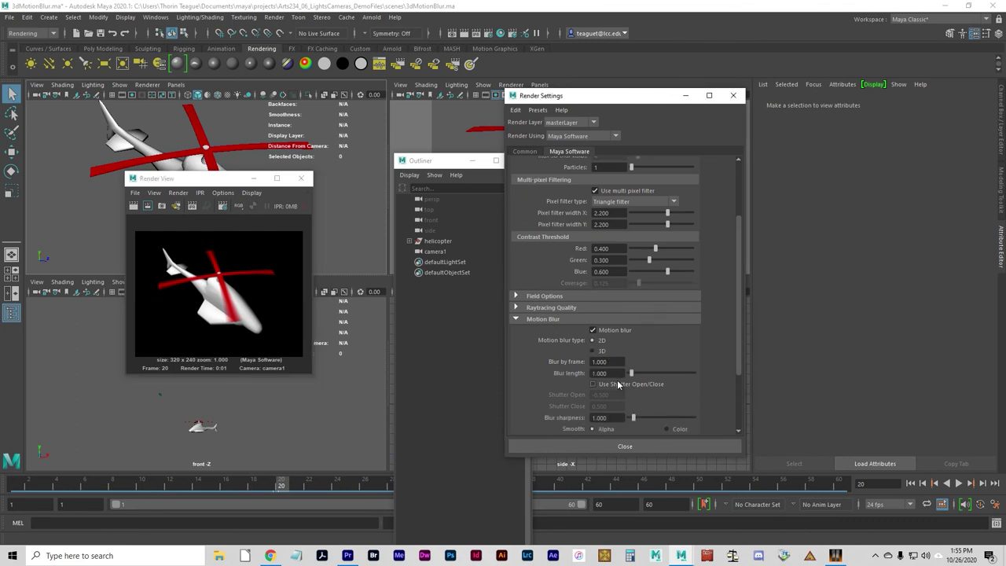
left_click(132, 206)
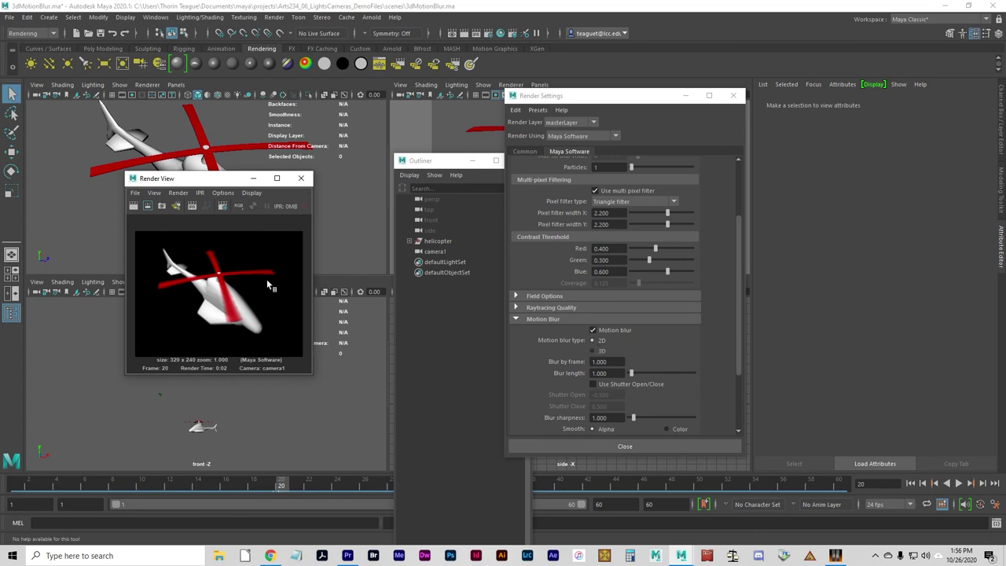
- Raise the 2D blur length to 4.672 and re-render the smeared rotors, then set it to 2.213
left_click(594, 351)
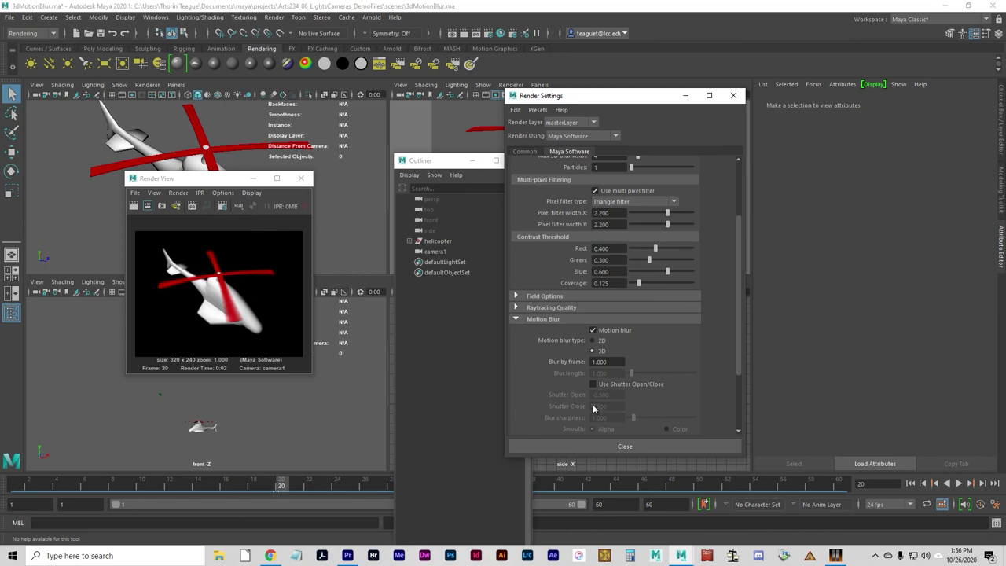
left_click(600, 341)
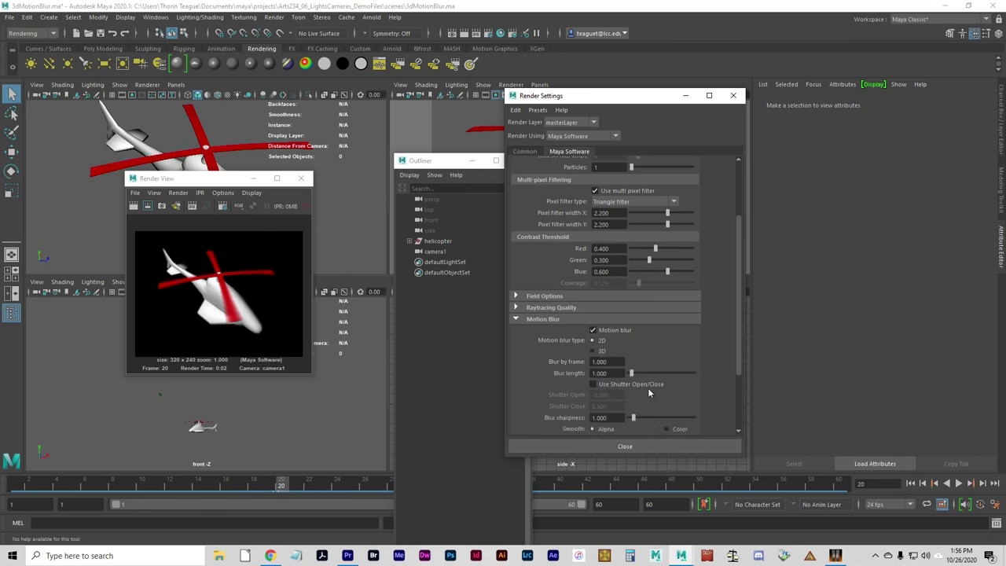
scroll(665, 408, "down", 2)
scroll(665, 409, "up", 1)
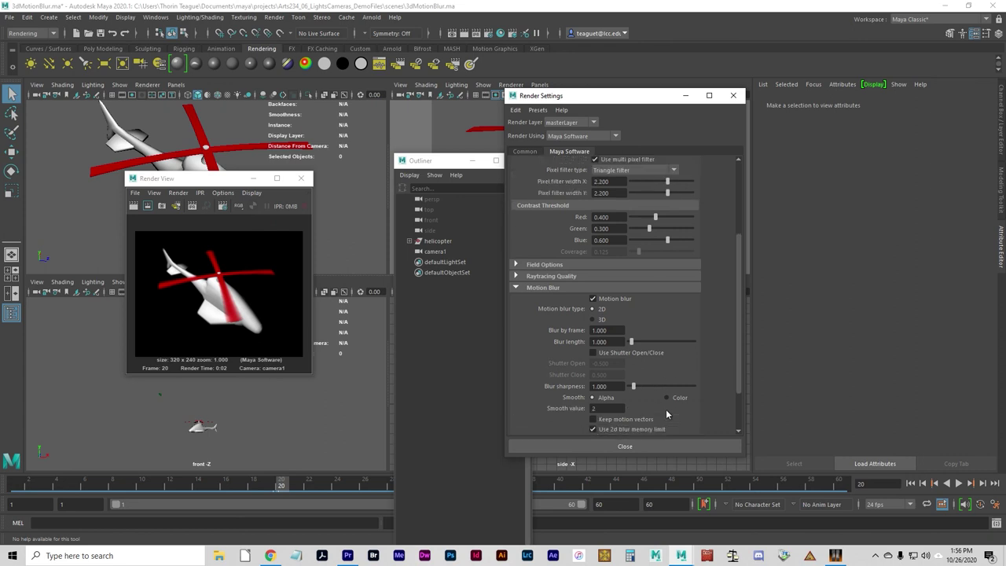
scroll(665, 409, "down", 1)
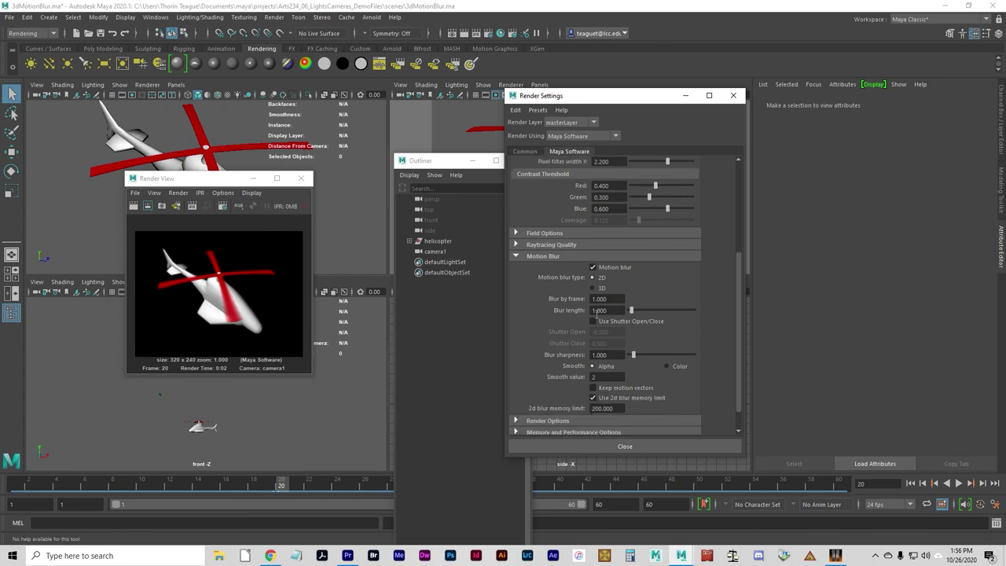
left_click_drag(631, 311, 639, 312)
left_click(133, 205)
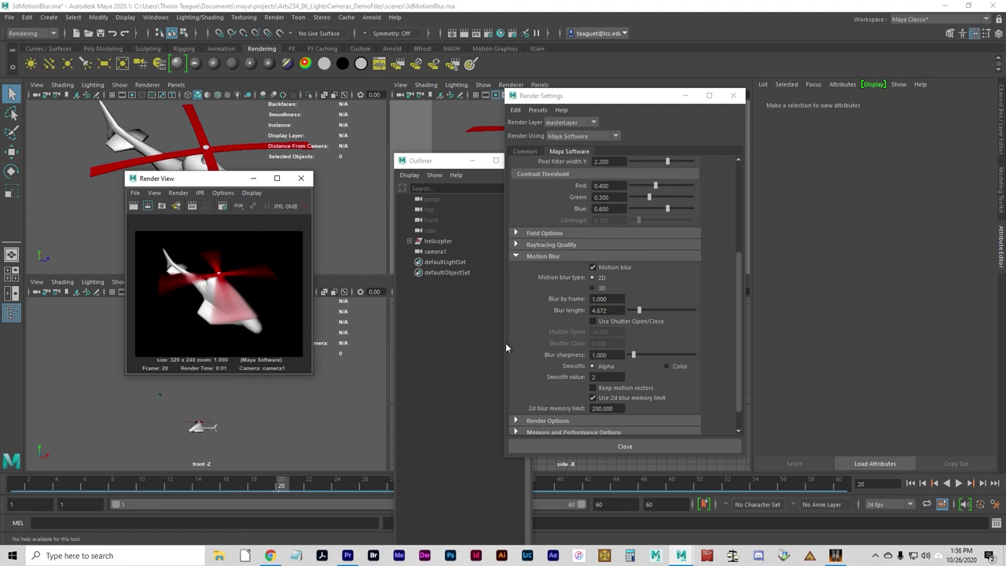
left_click_drag(639, 309, 639, 313)
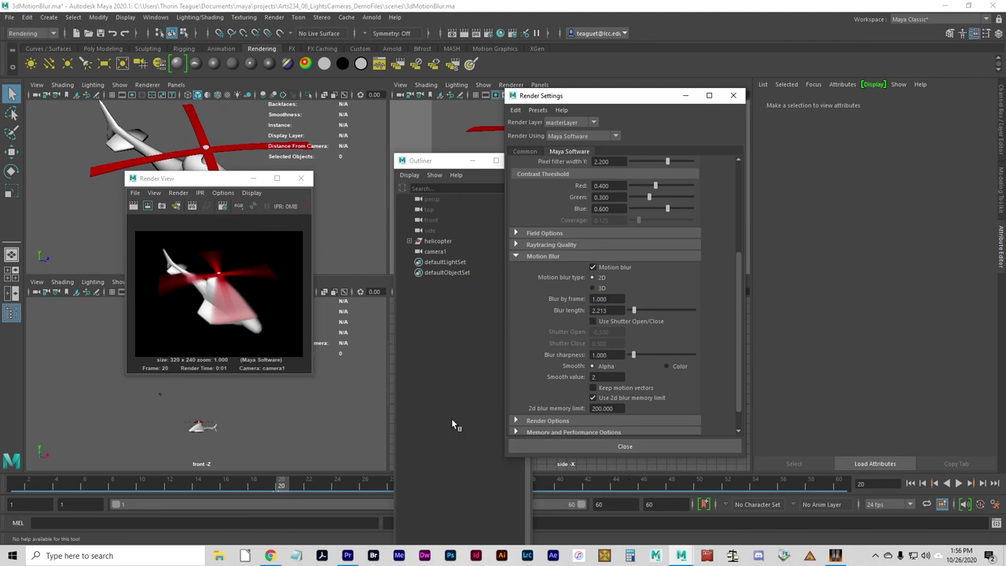